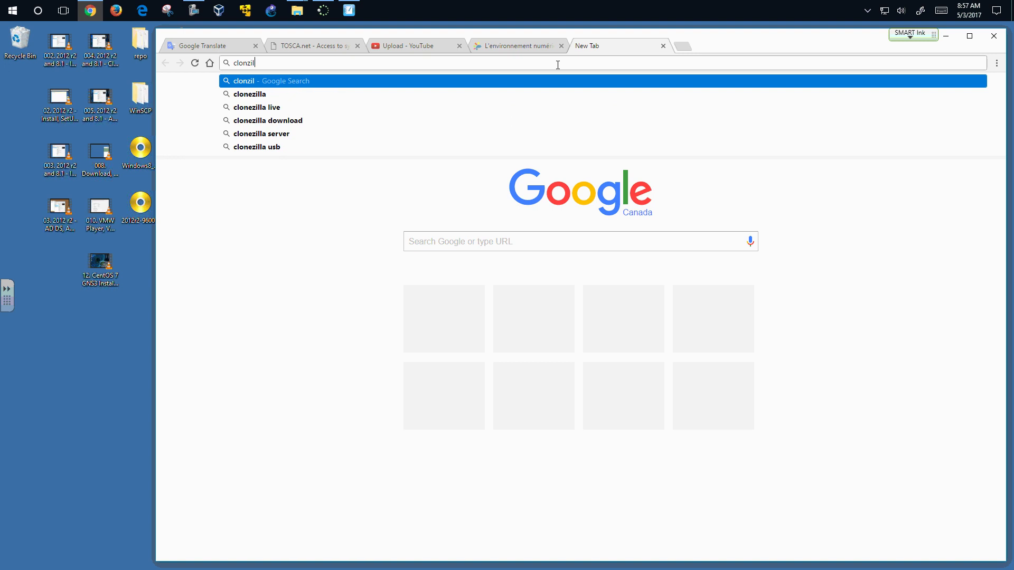
Search the web for "clonezilla live server" and open Clonezilla's Live on PXE Server page, followed by its Server Edition page
type("ve server")
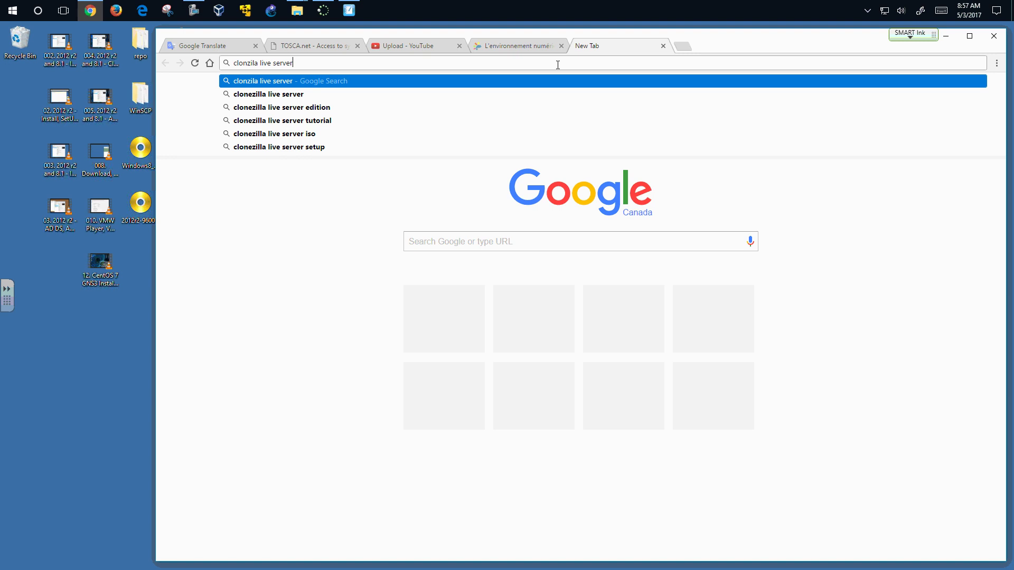
key("Return")
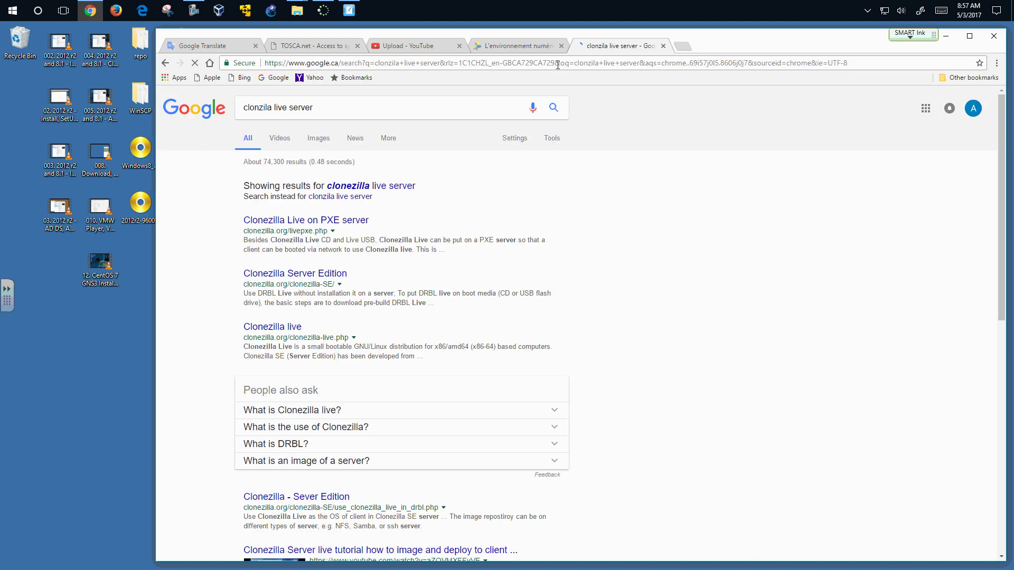
left_click(397, 188)
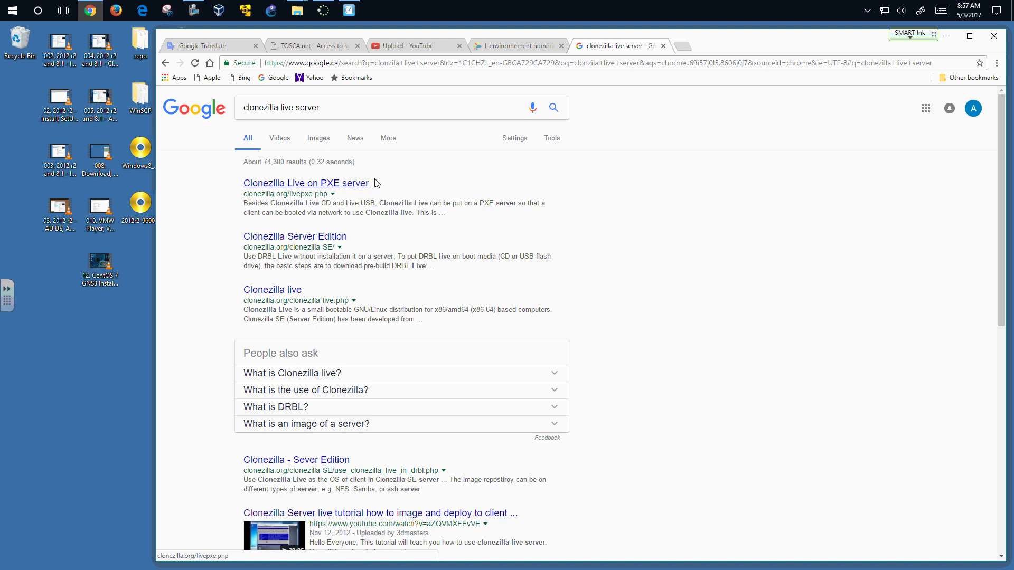
left_click(332, 185)
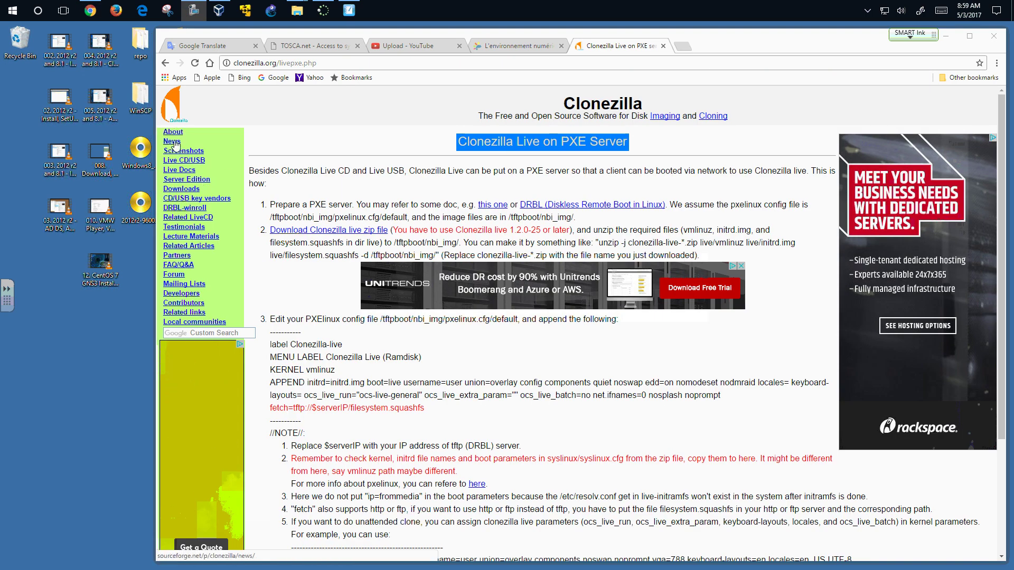
left_click(182, 182)
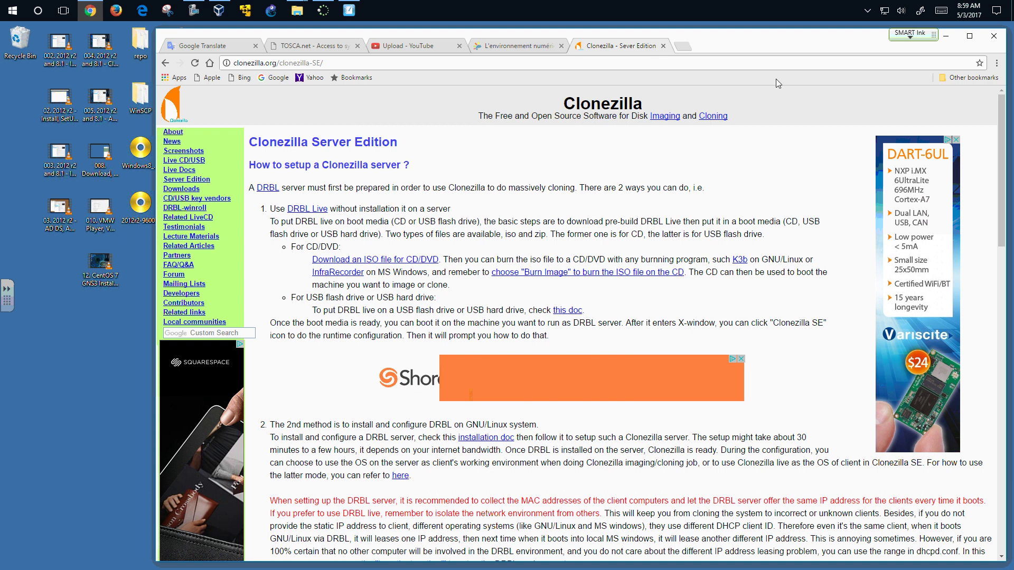
Minimize the browser and move the stray "11. CentOS 7" video file into the desktop's icon grid
left_click(946, 36)
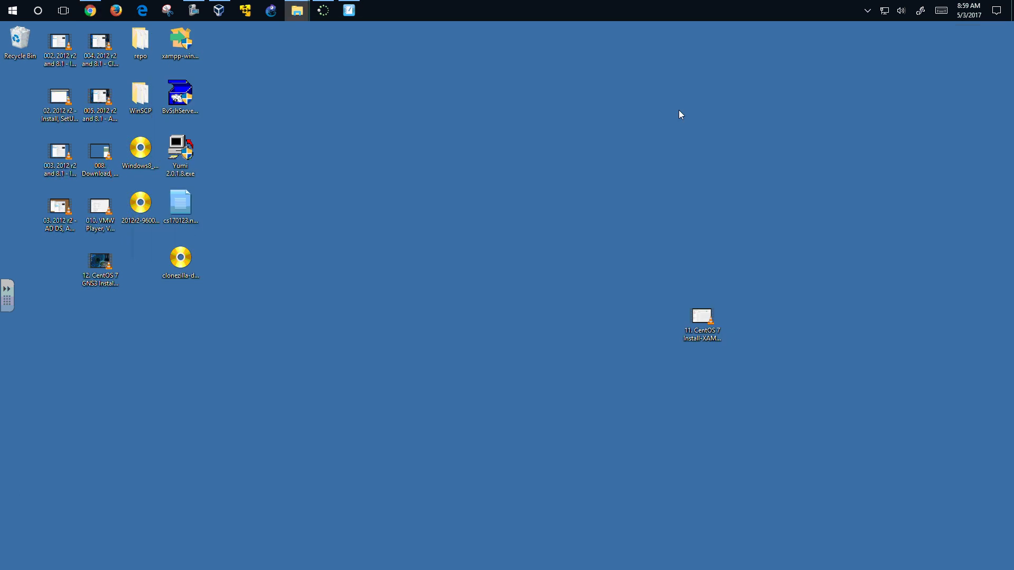
left_click_drag(708, 313, 150, 252)
Show the OS Images folder, select the clonezilla-drbl-live_pxe_server-xfce-2.5.1-16-amd64.iso file and adjust the Name column to examine the full file names
left_click(298, 14)
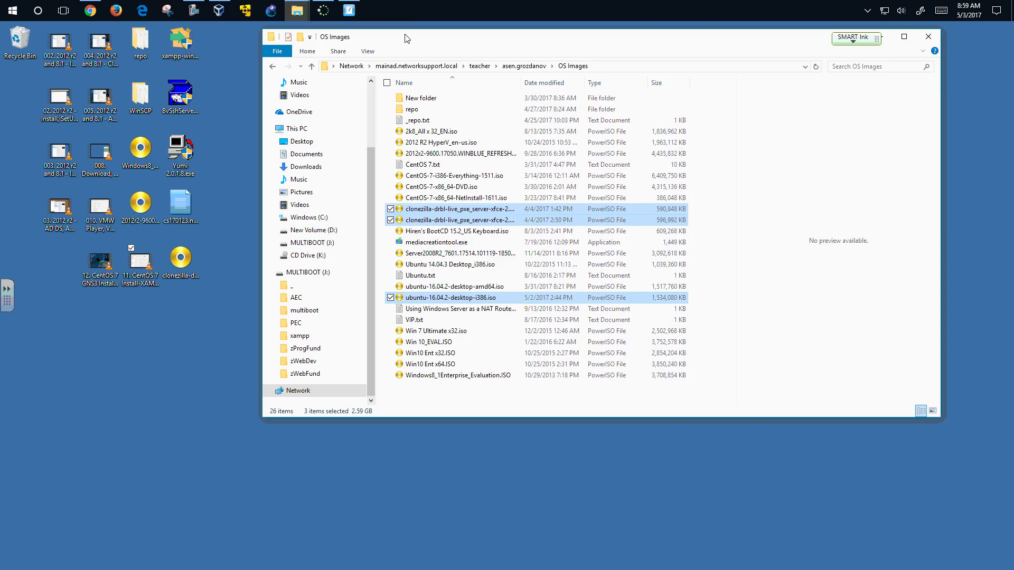
left_click_drag(416, 37, 455, 52)
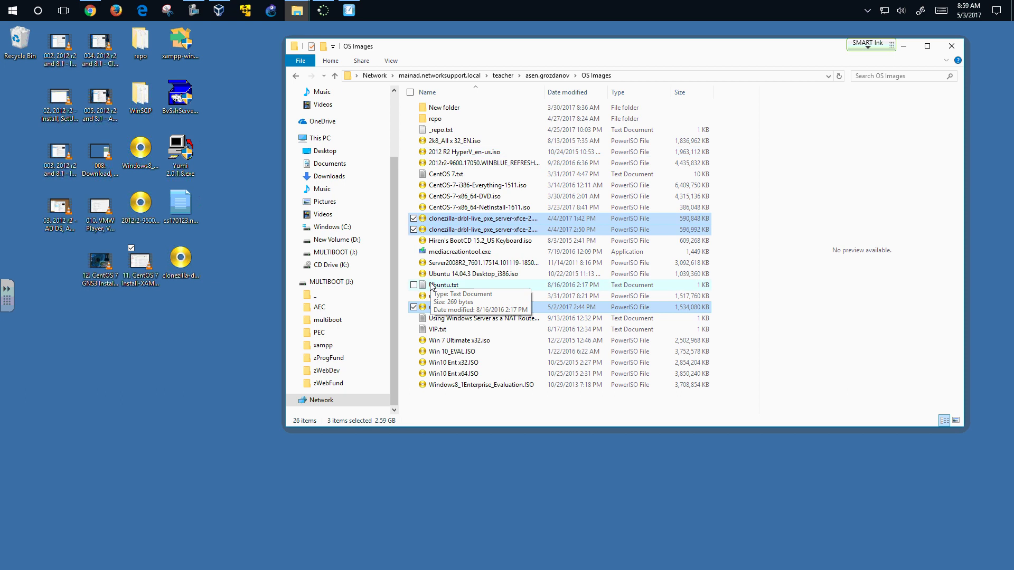
left_click(446, 219)
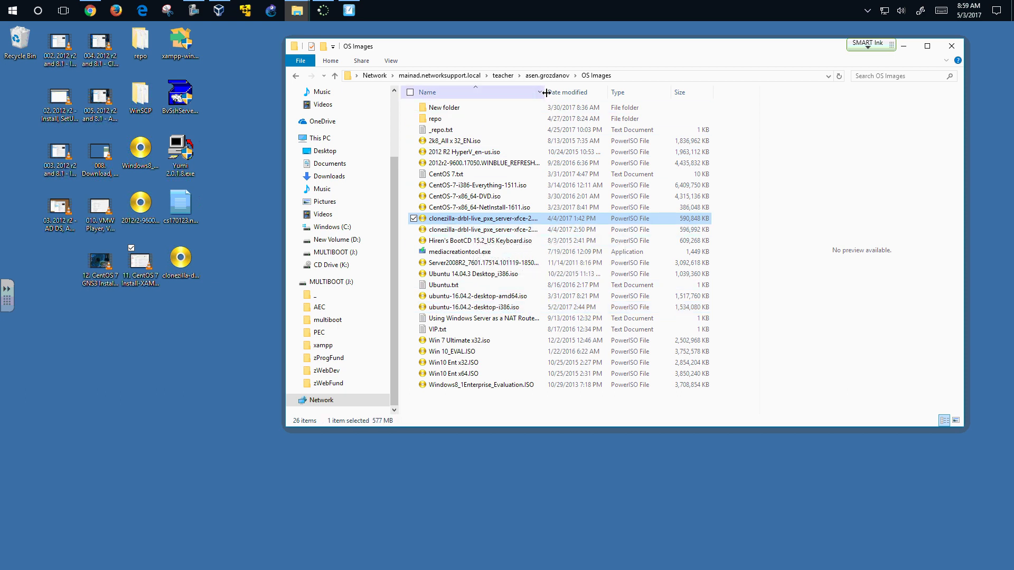
double_click(546, 92)
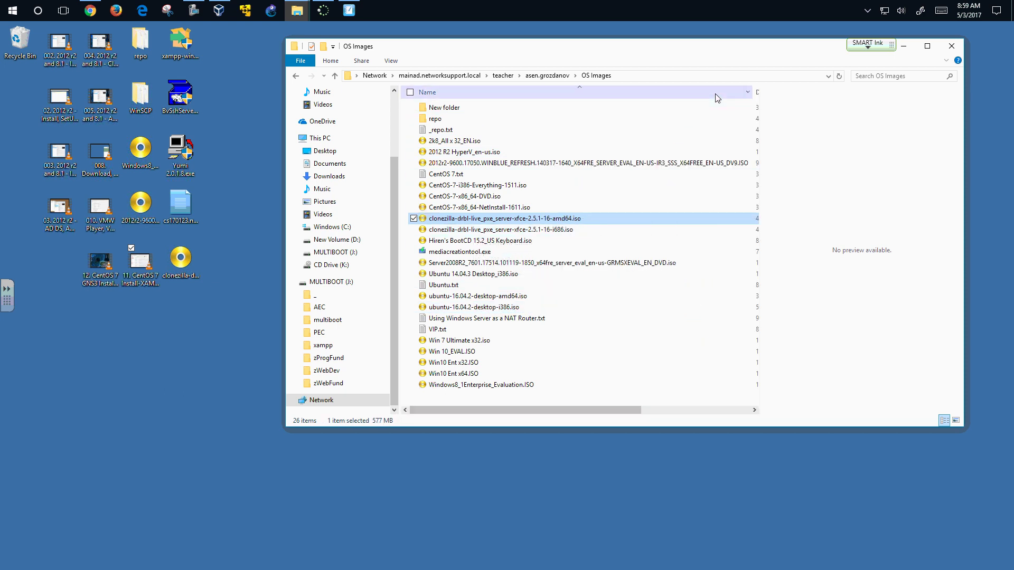
left_click_drag(622, 413, 736, 414)
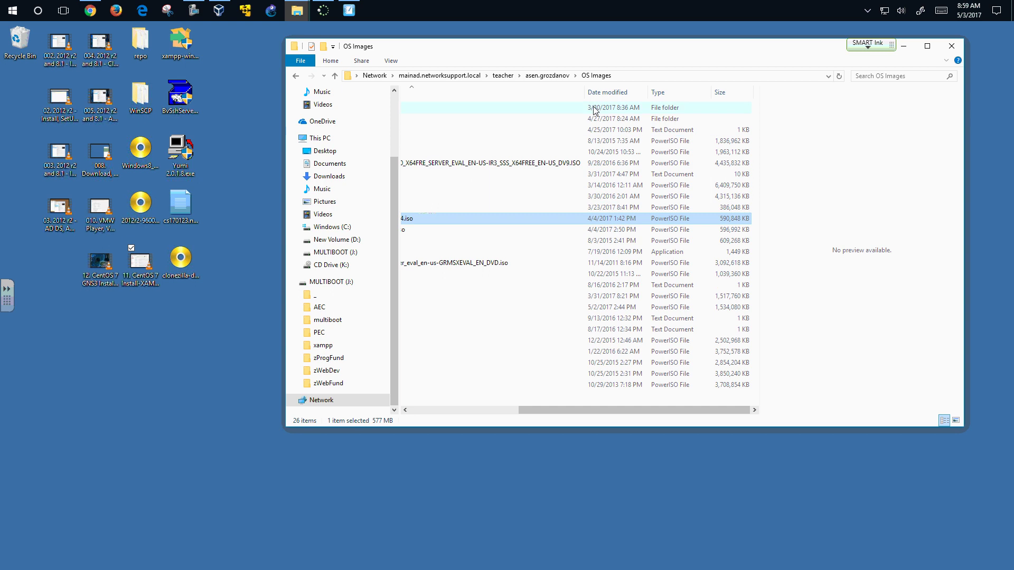
left_click_drag(589, 93, 565, 99)
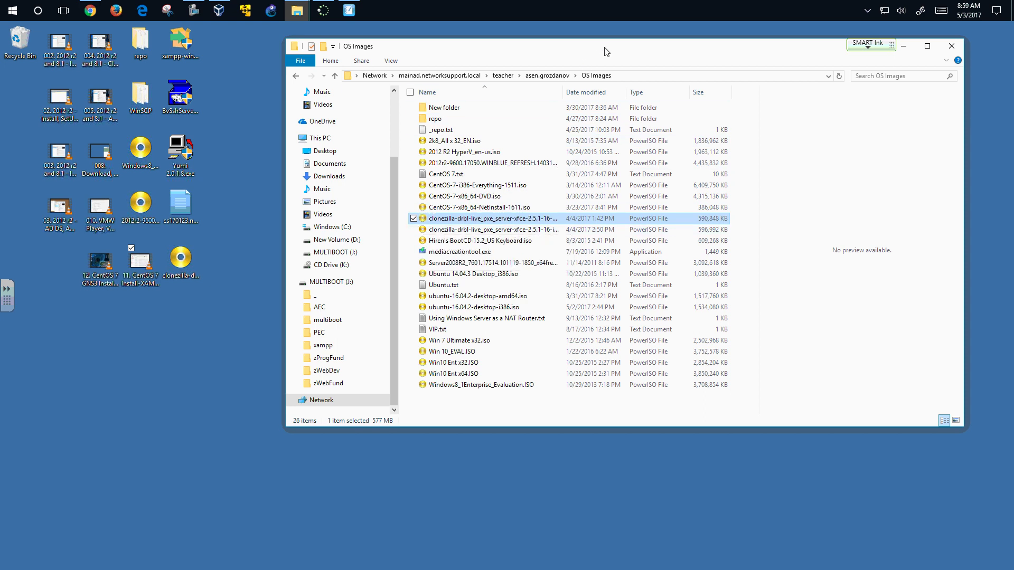
left_click_drag(606, 52, 617, 44)
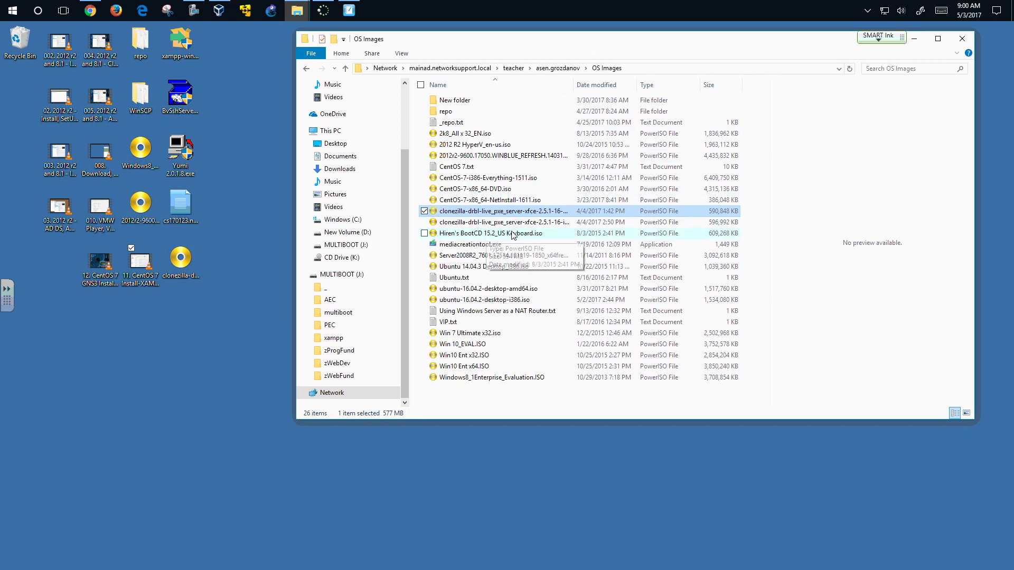
Bring up VirtualBox Manager, select the Clonezilla i686 ISO with its full name readable in the OS Images folder, and minimize that folder window
left_click(219, 10)
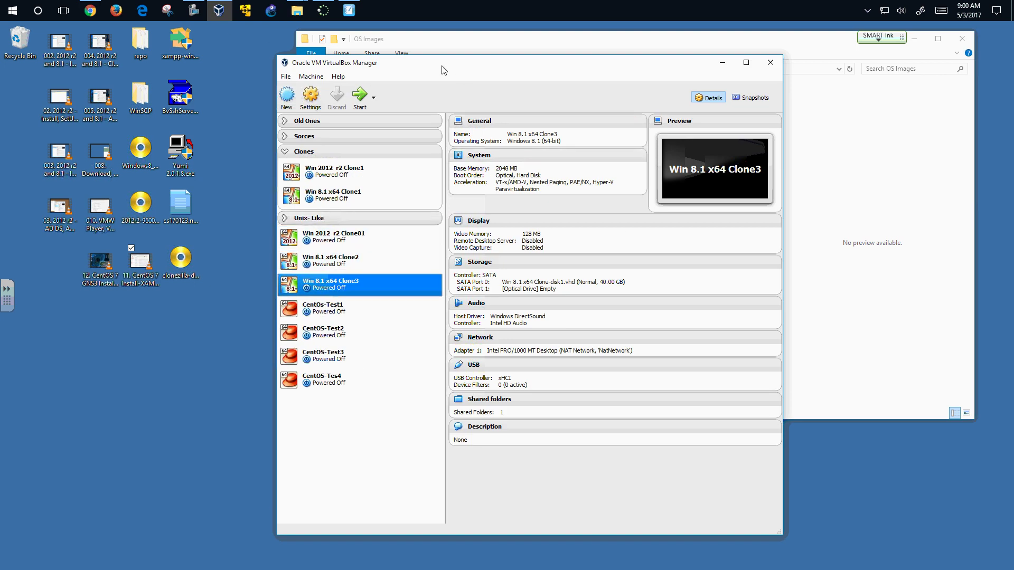
left_click_drag(460, 70, 385, 85)
left_click(480, 40)
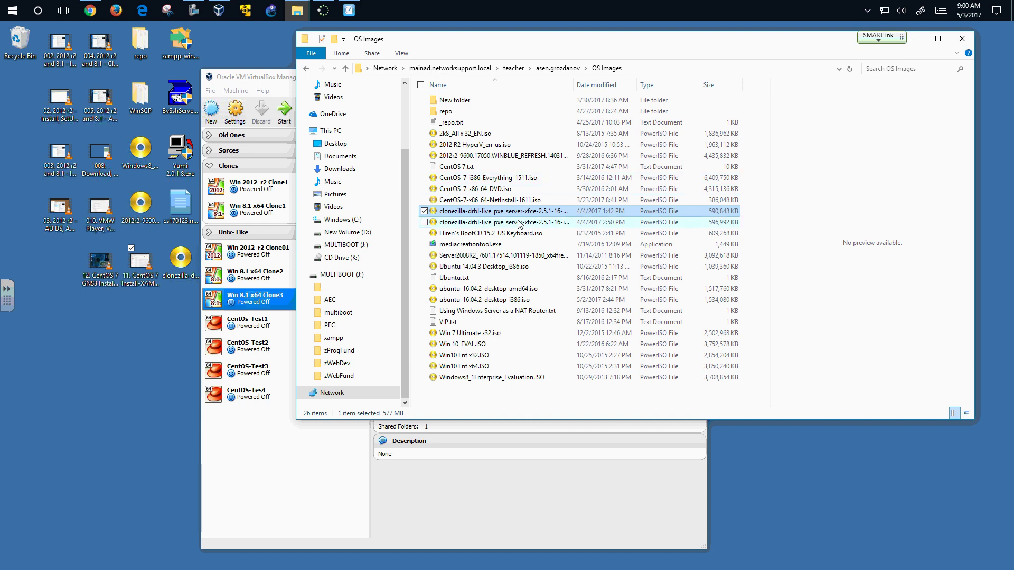
left_click_drag(574, 86, 610, 85)
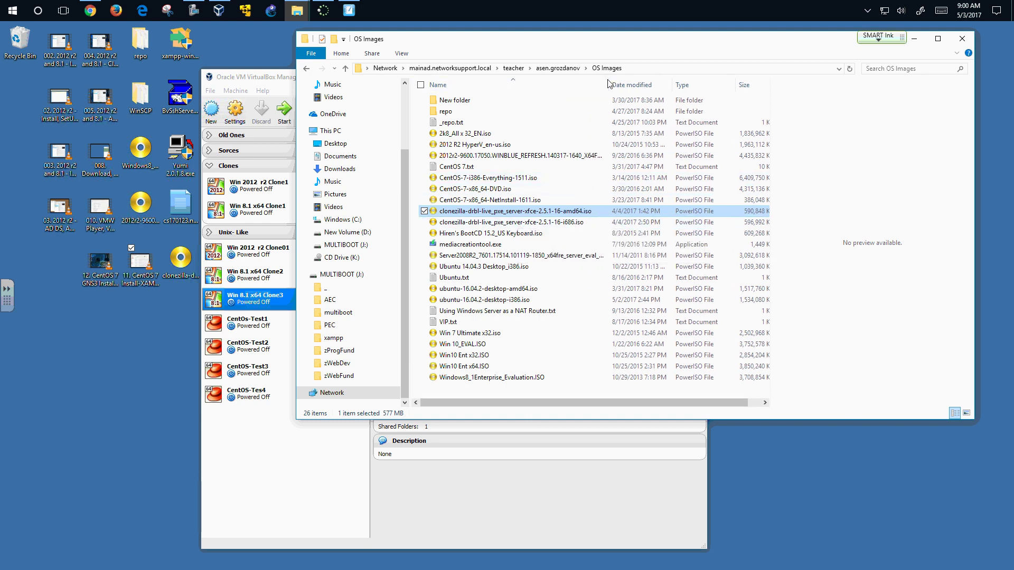
left_click(575, 225)
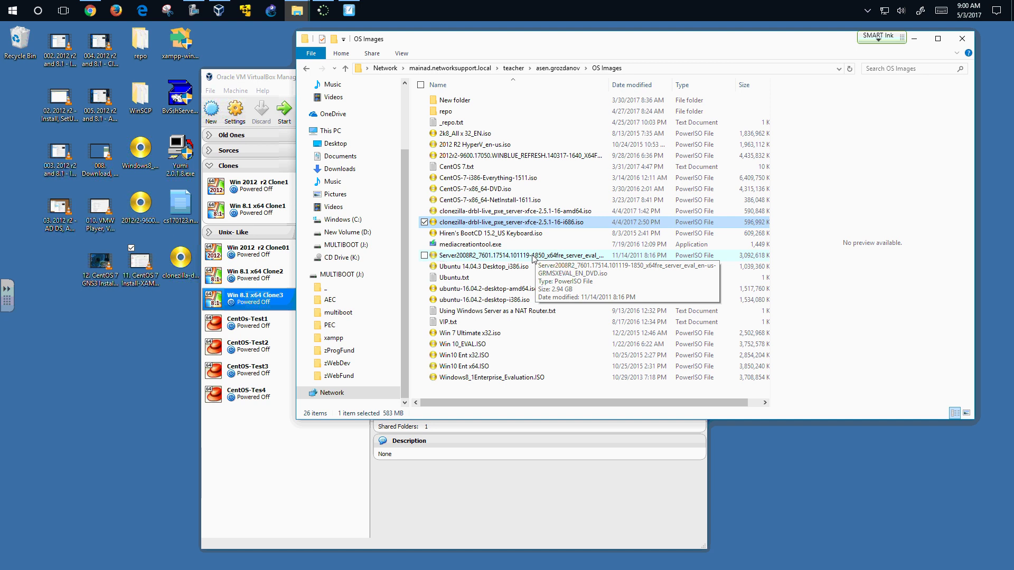
left_click(915, 40)
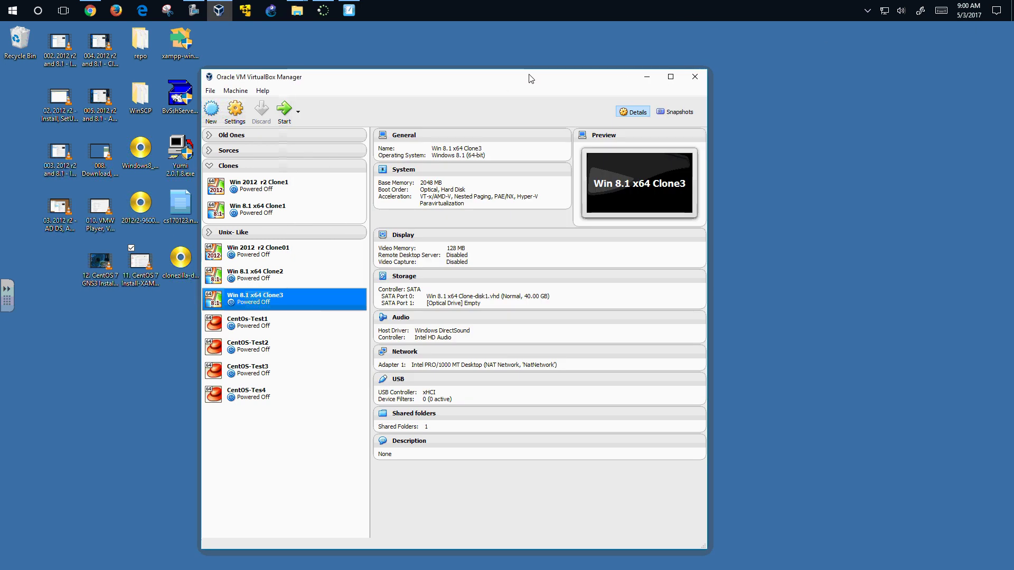
Review the Win 8.1 x64 source machine's network adapter, shared clipboard and drag-and-drop settings in VirtualBox
left_click_drag(531, 78, 579, 46)
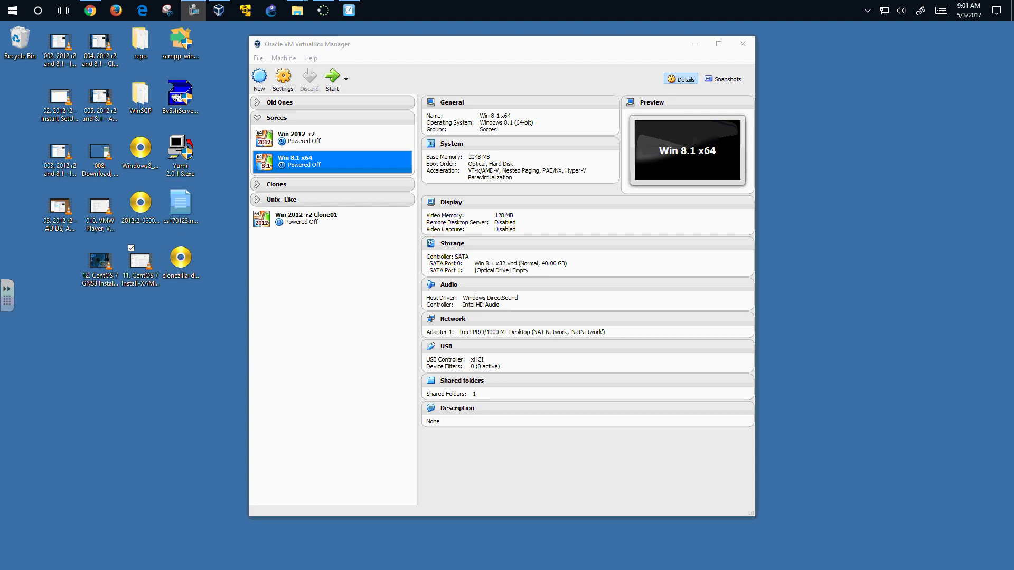
left_click(283, 77)
left_click_drag(423, 157, 511, 123)
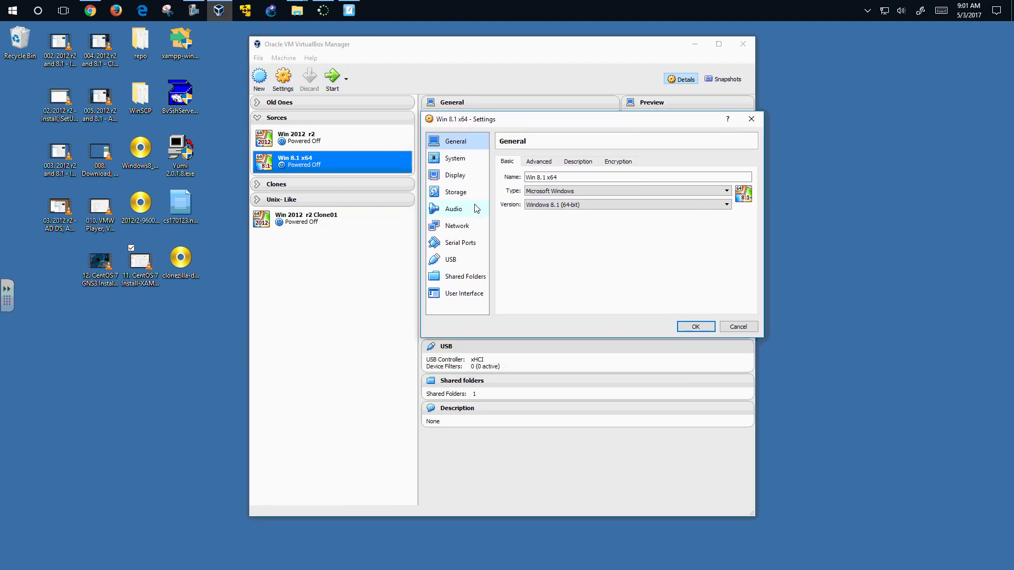
left_click(467, 227)
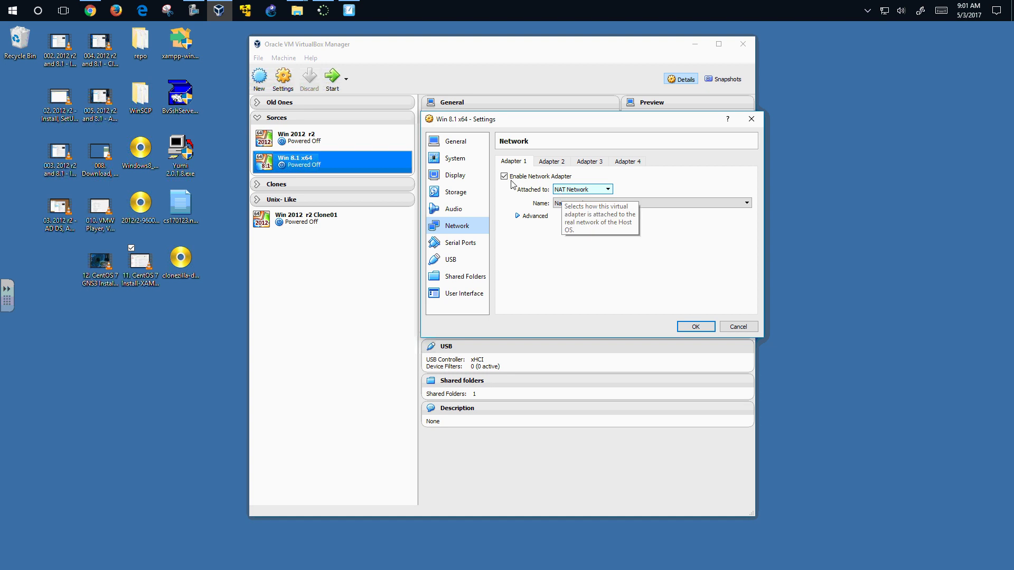
left_click(452, 141)
left_click(537, 161)
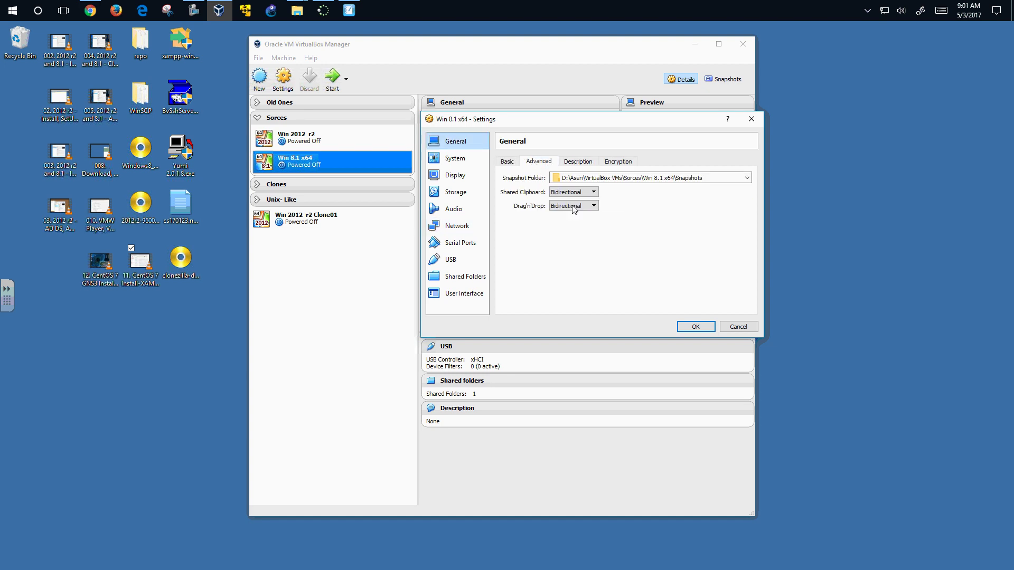
left_click(684, 326)
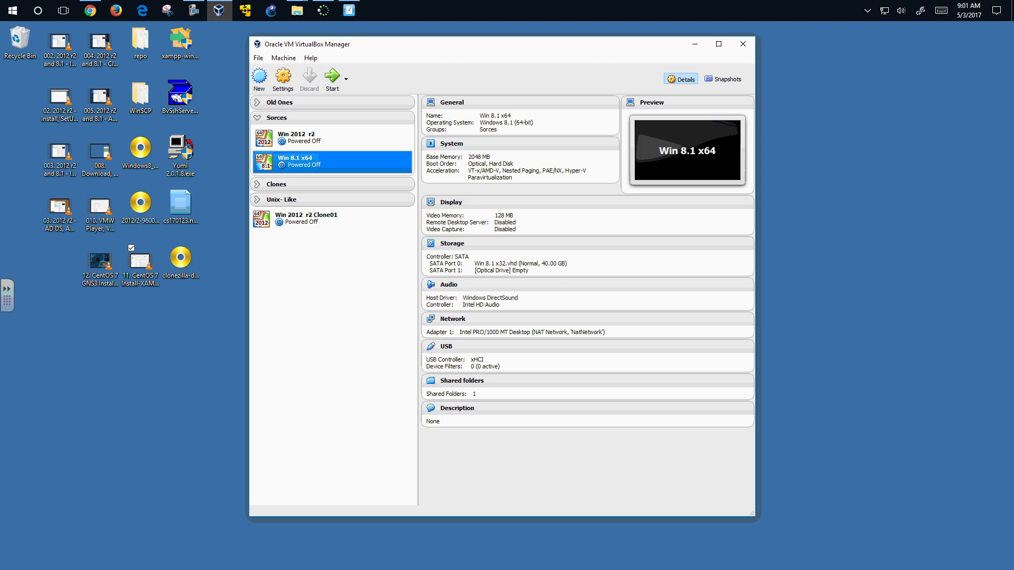
Prepare a full clone of the Win 8.1 x64 machine named Win 8.1 x64 Clone01, with the snapshots option set to Everything, in expert mode
right_click(334, 165)
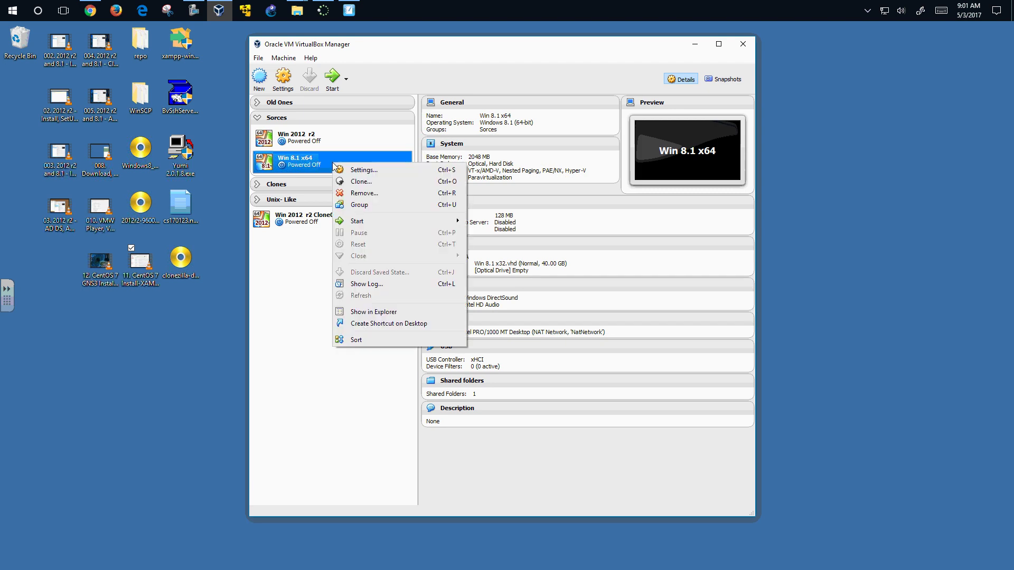
left_click(363, 182)
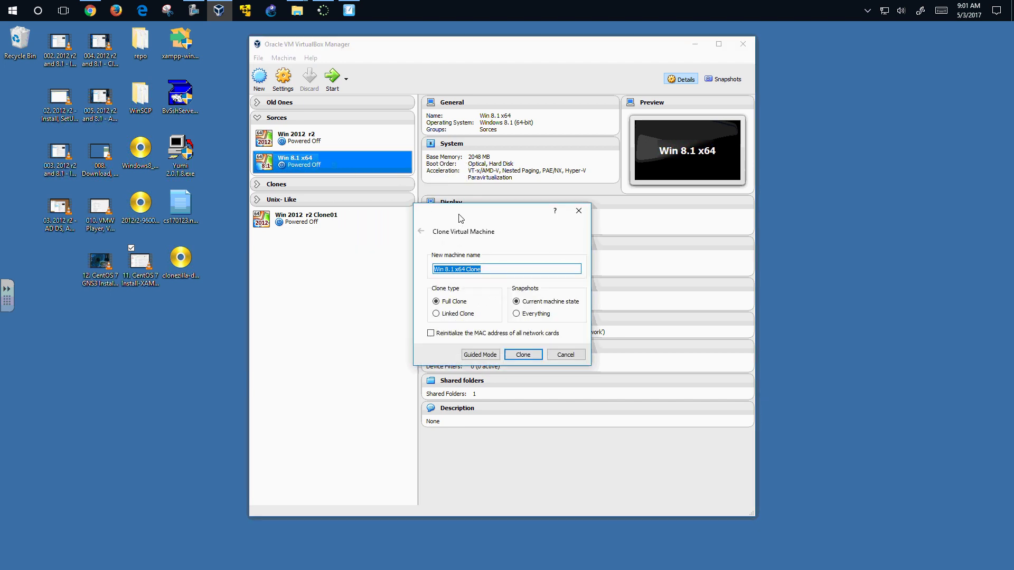
left_click_drag(460, 222, 313, 281)
left_click(342, 323)
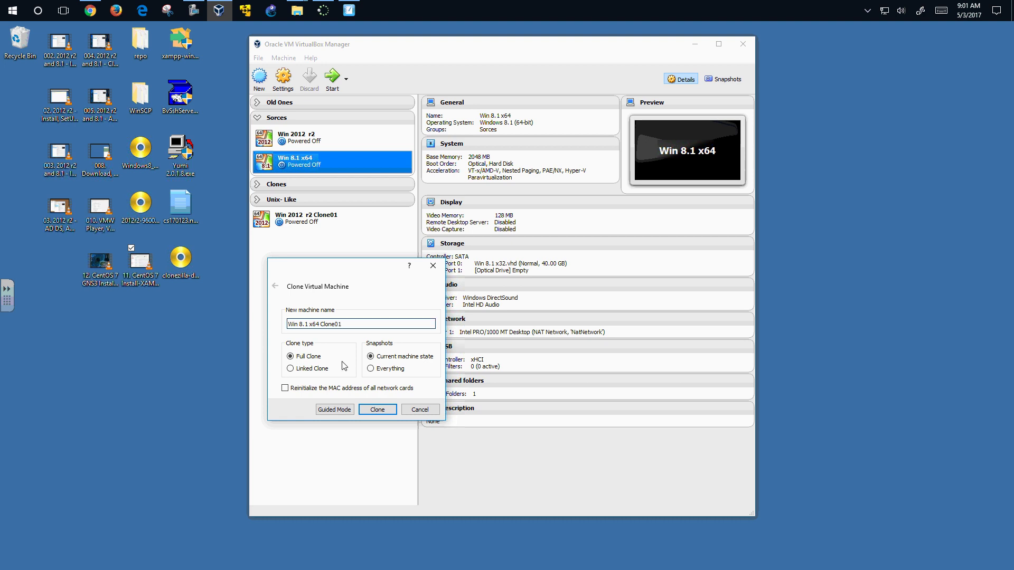
left_click(371, 369)
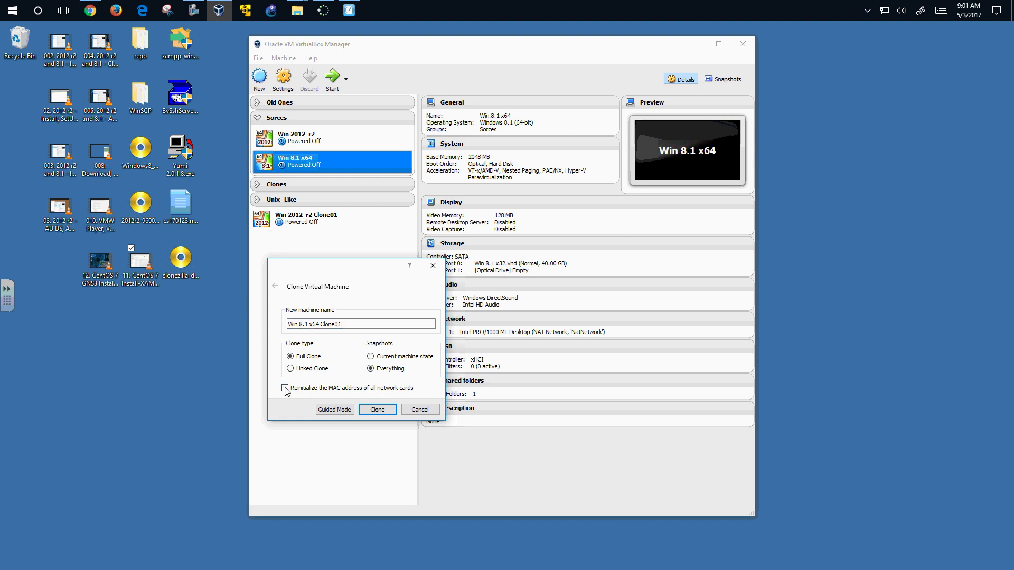
left_click(323, 407)
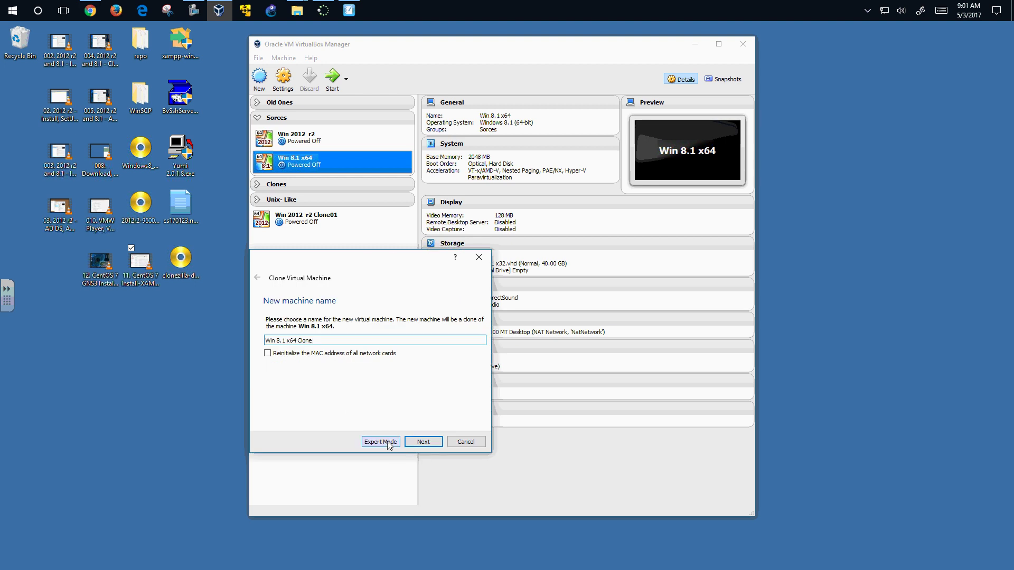
left_click(373, 440)
Create the clone as Win 8.1 x64 Clone01 with reinitialized MAC addresses and move it out of the Sorces group
left_click(331, 317)
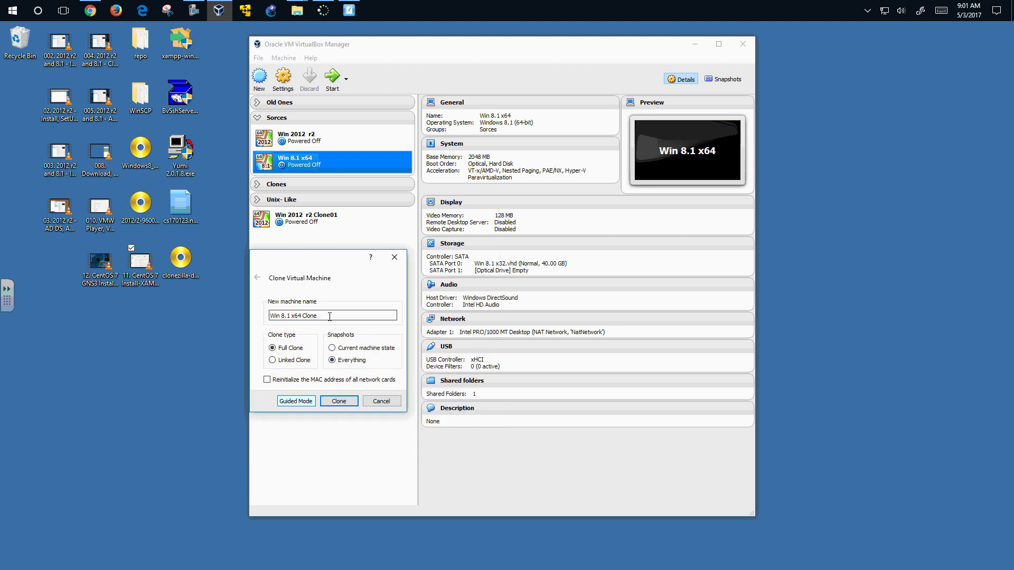
left_click(267, 380)
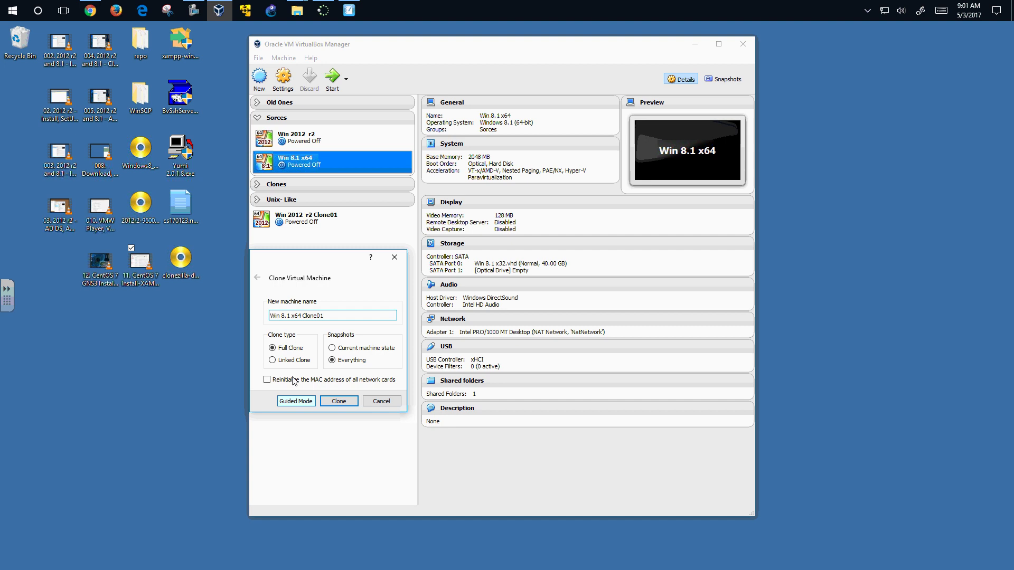
left_click(339, 402)
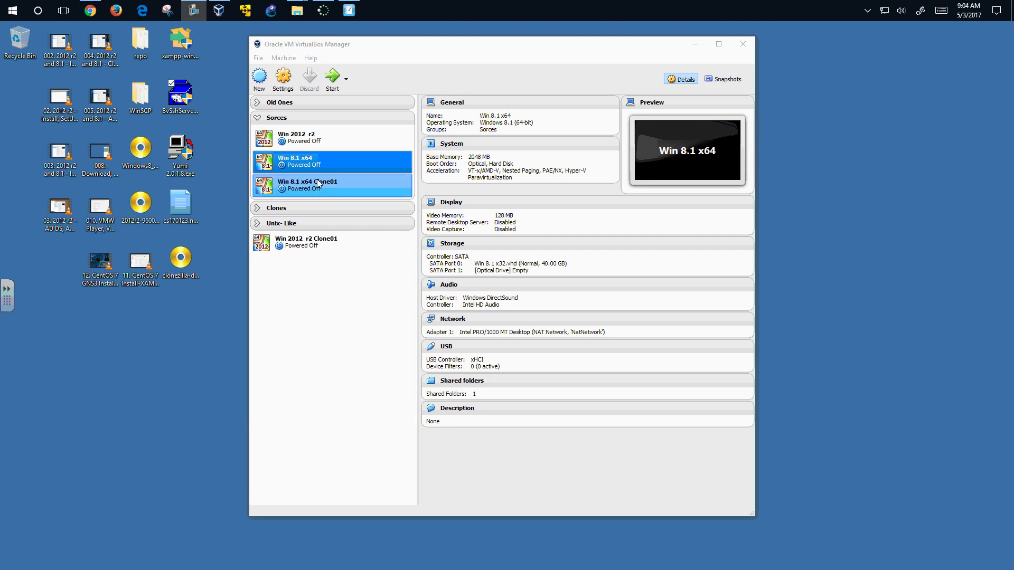
left_click_drag(302, 190, 298, 268)
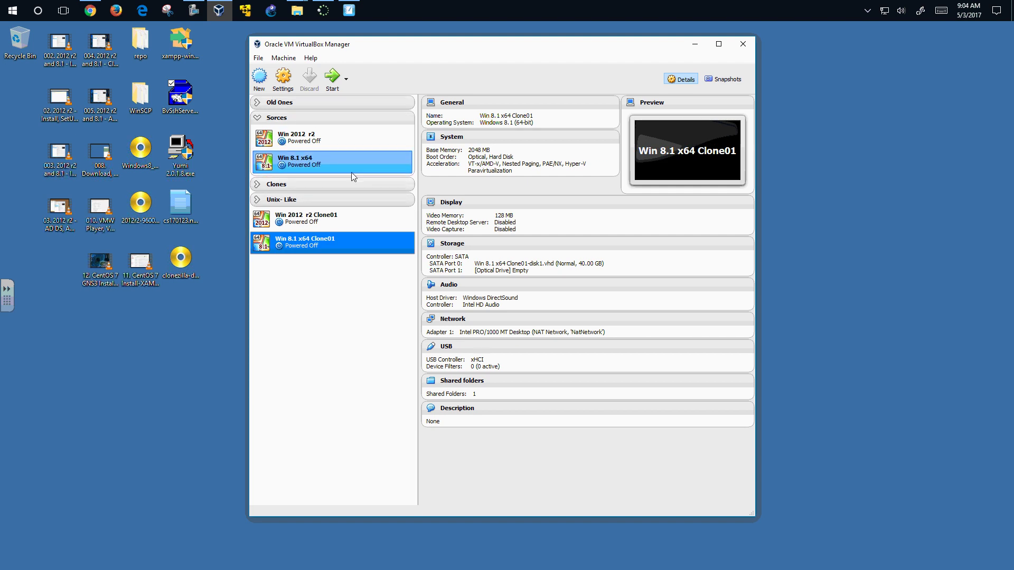
Prepare a full clone of the Win 8.1 x64 machine named Win 8.1 x64 Clone02, with snapshots set to Everything and MAC addresses reinitialized
right_click(303, 163)
left_click(334, 180)
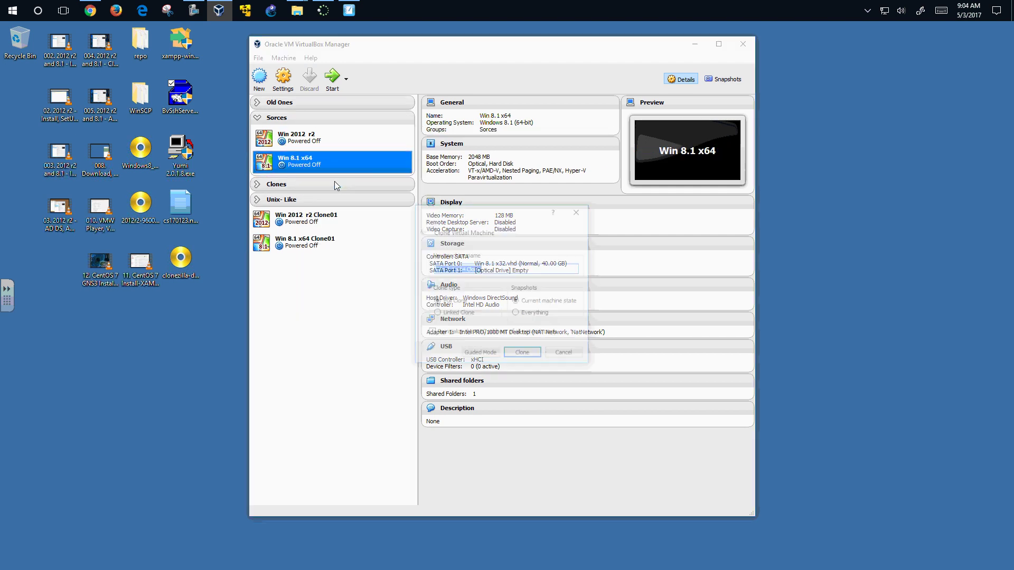
left_click(505, 270)
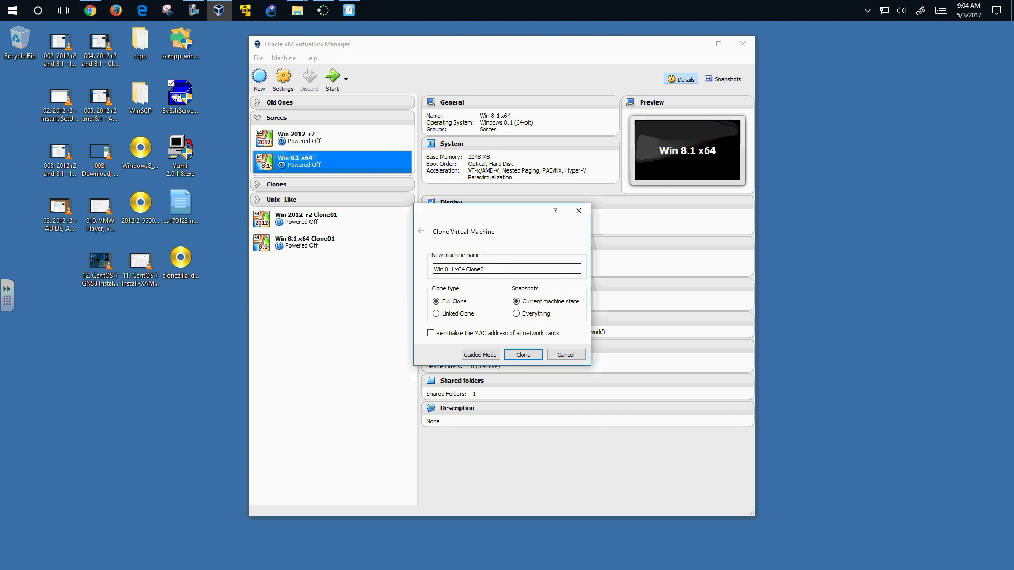
left_click(525, 315)
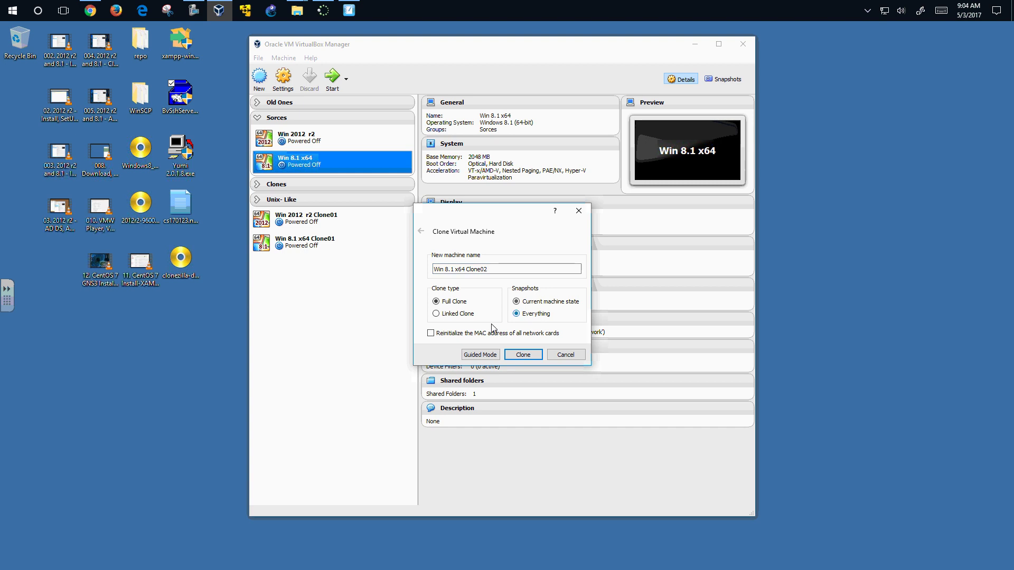
left_click(450, 336)
mouse_move(481, 238)
left_mouse_down()
mouse_move(373, 302)
mouse_move(296, 329)
left_mouse_up()
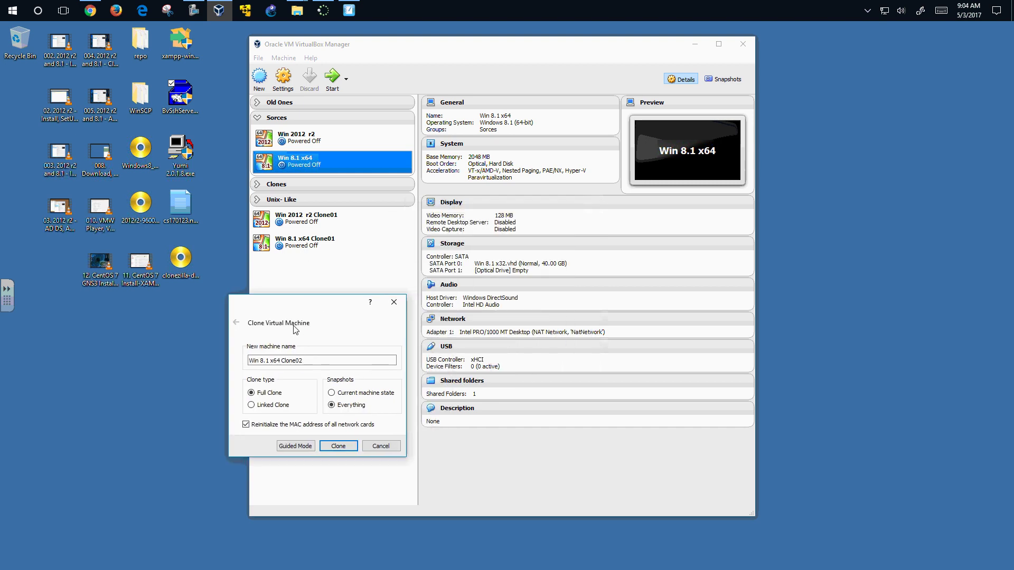
Create the Win 8.1 x64 Clone02 clone and move it out of the Sorces group
left_click(341, 449)
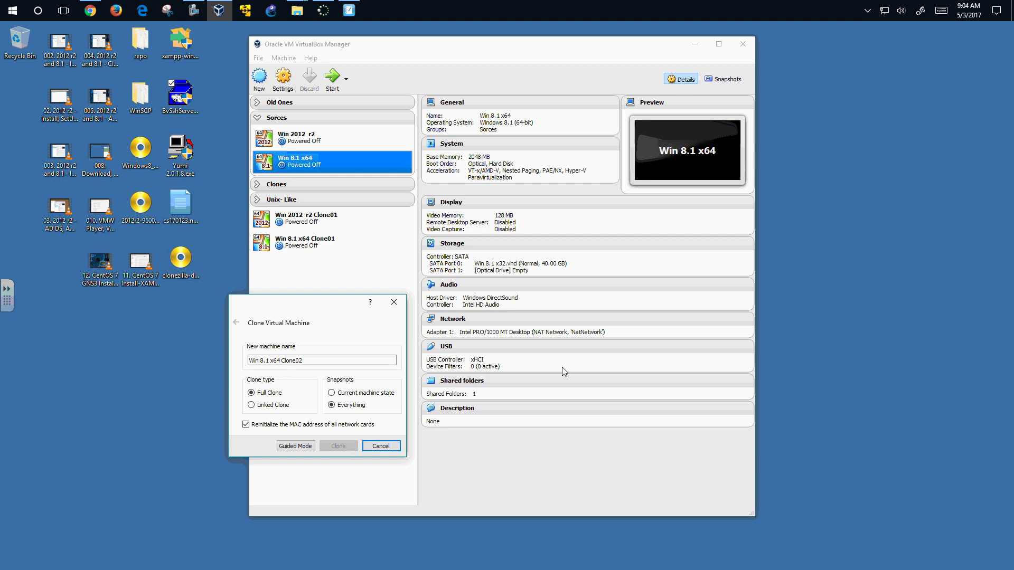
left_click_drag(298, 357, 300, 483)
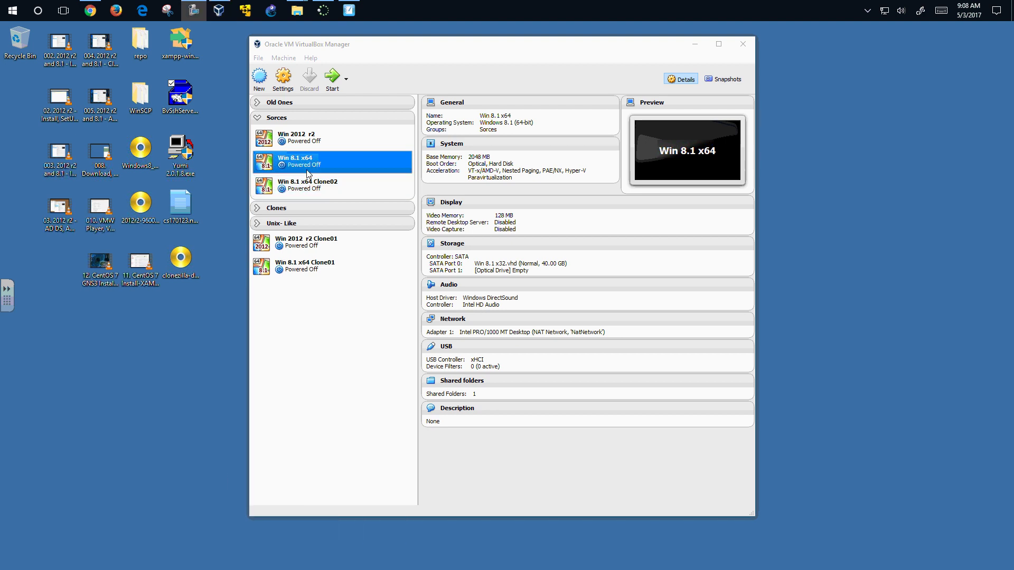
left_click_drag(297, 193, 297, 291)
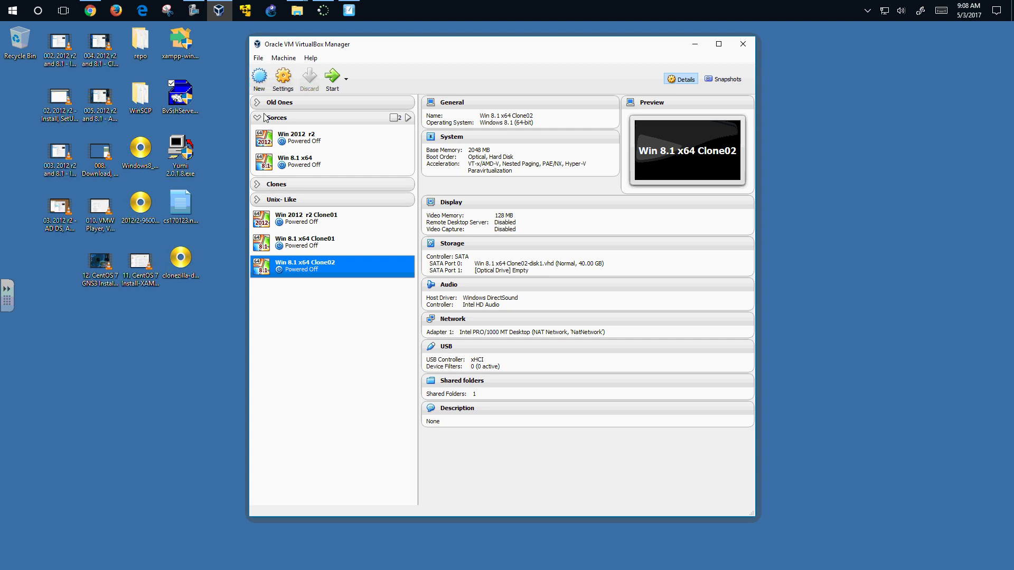
Start Win 8.1 x64 Clone01 and Clone02 with the Sorces group collapsed, and move Clone02's window off Clone01's
left_click(303, 196)
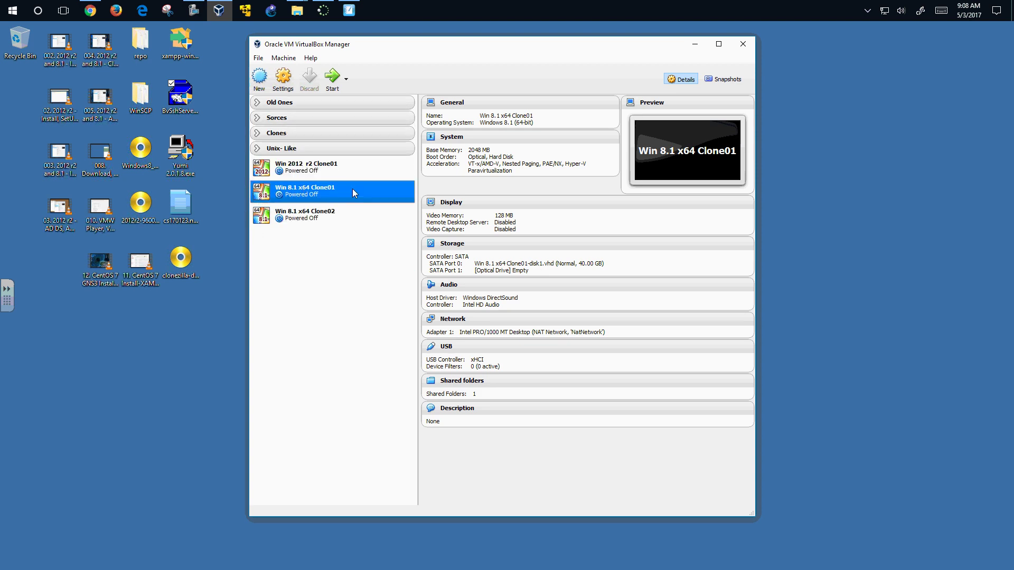
left_click(332, 78)
left_click(375, 213)
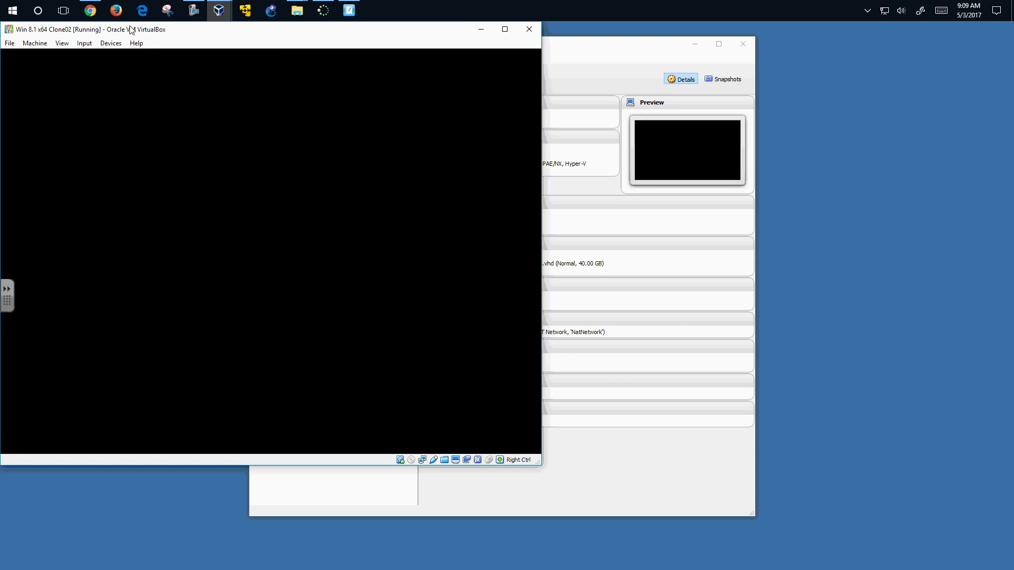
left_click_drag(131, 29, 876, 44)
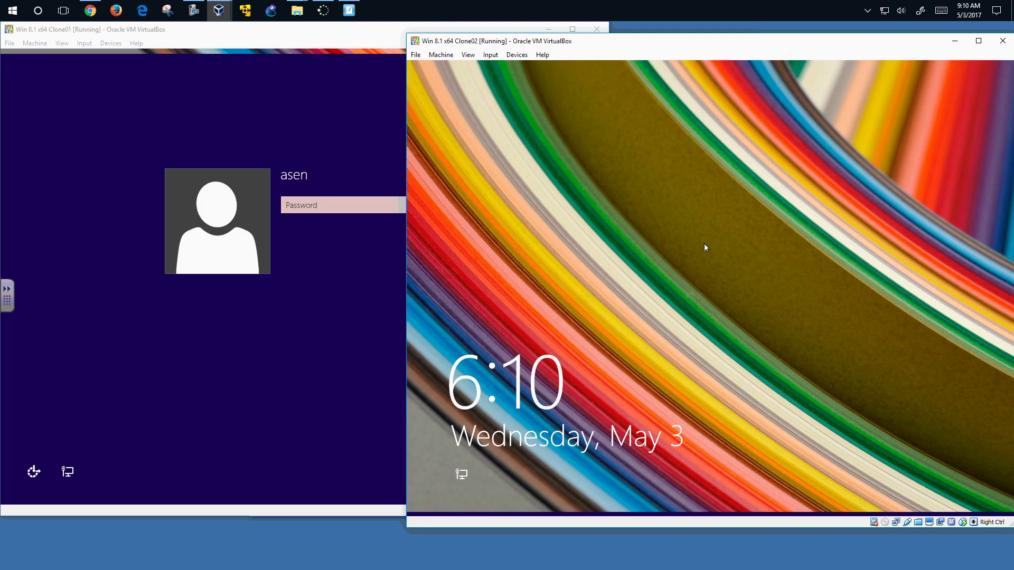
Sign in to Windows on both running clones by entering the account password on each
left_click(704, 247)
left_click(330, 205)
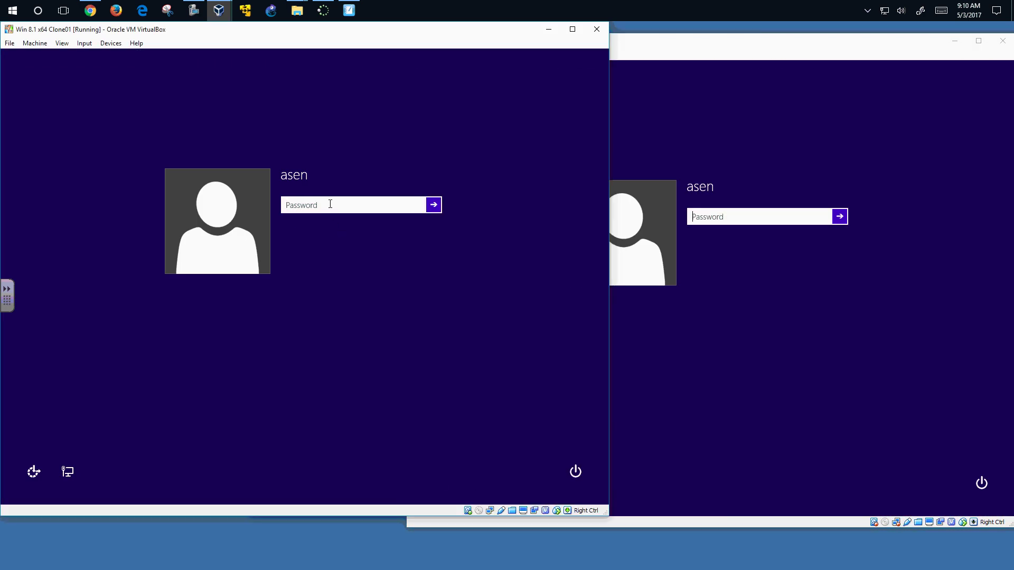
type("••••")
key("Return")
left_click(710, 215)
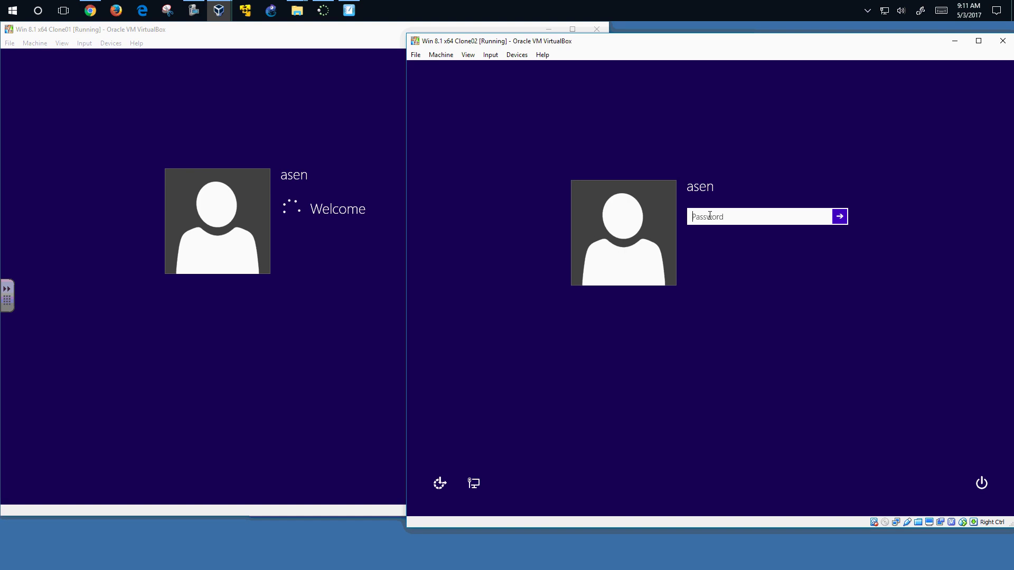
type("••")
key("Return")
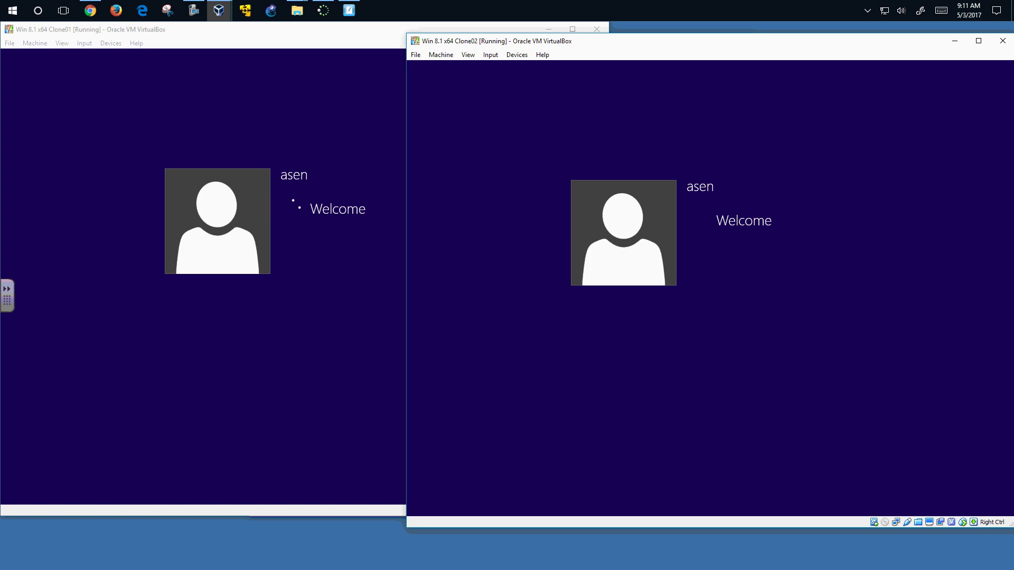
Allow both clones to find PCs, devices and content on the network by answering Yes to the Networks question
left_click(136, 43)
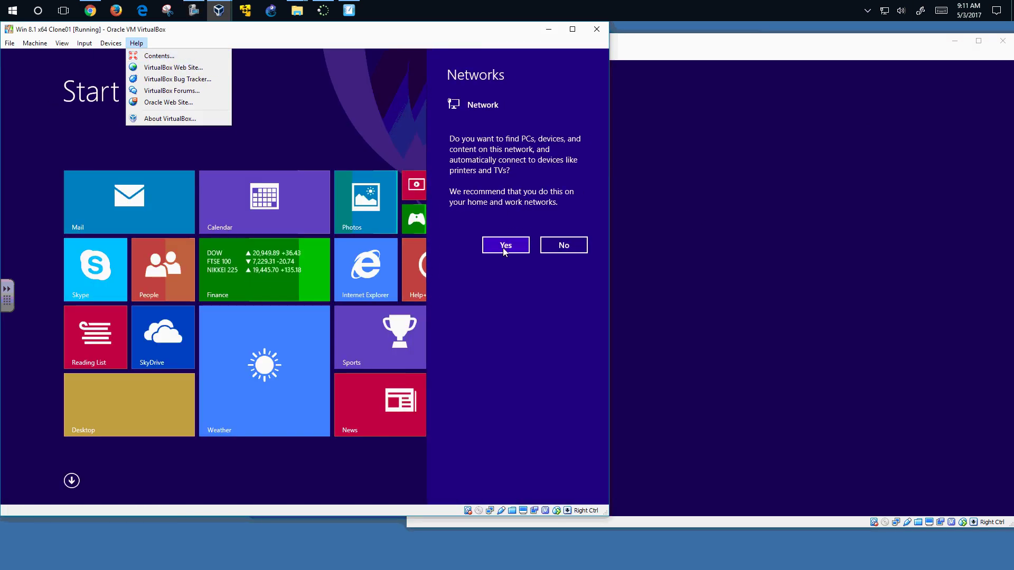
left_click(497, 249)
left_click(496, 249)
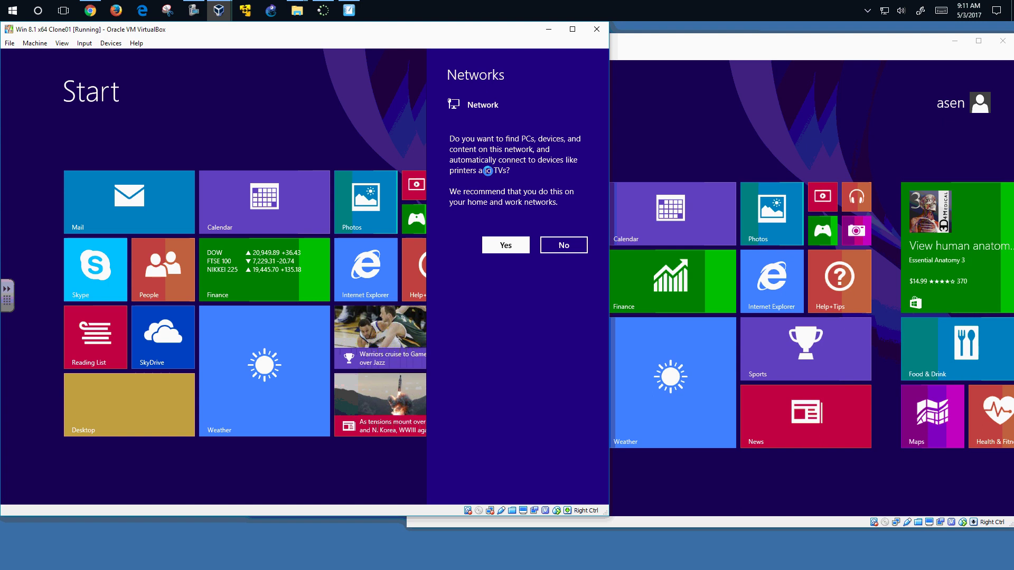
left_click(508, 251)
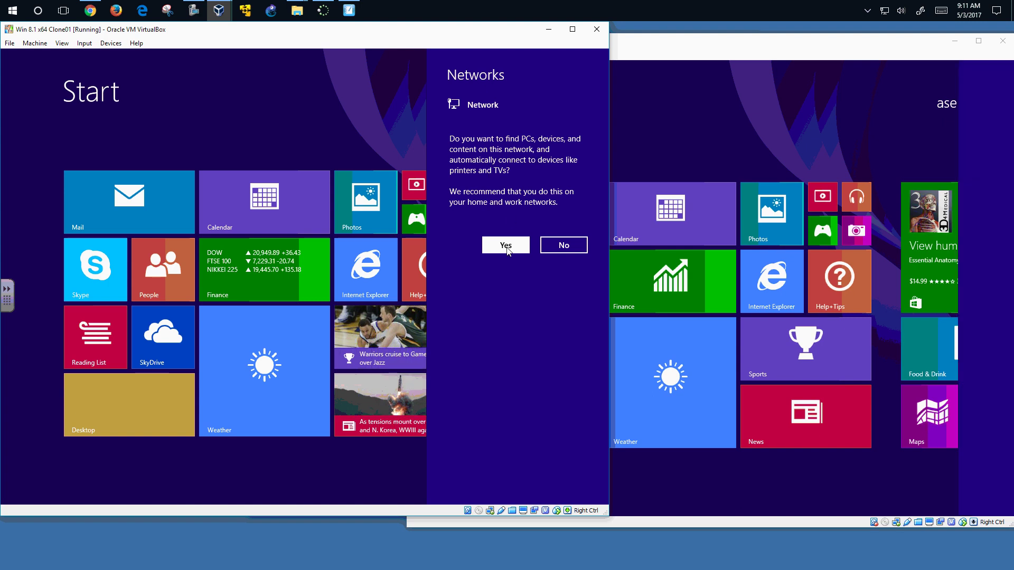
left_click(927, 259)
left_click(925, 257)
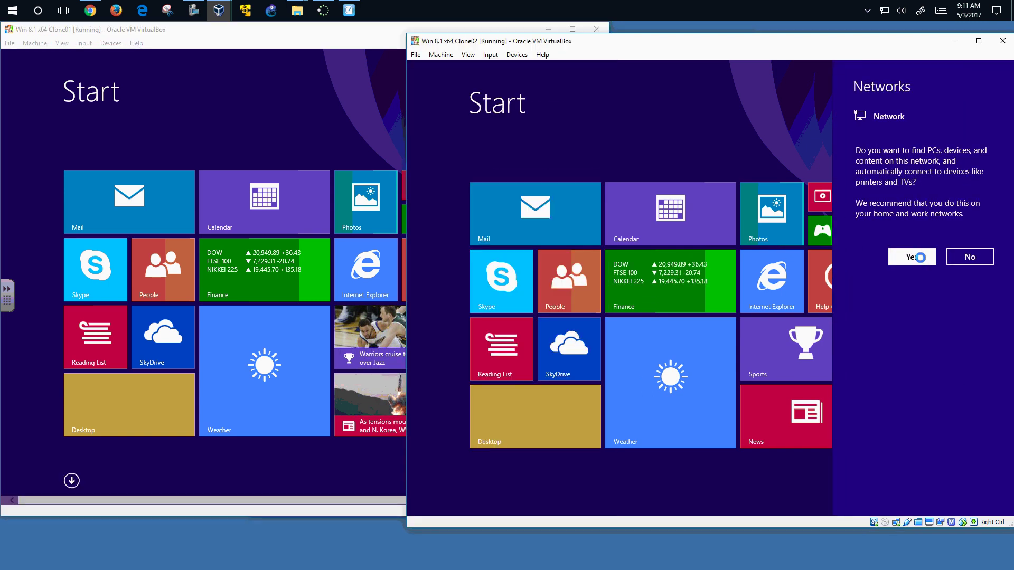
Open a Command Prompt through a cmd search in both clones and maximize each prompt window
left_click(252, 461)
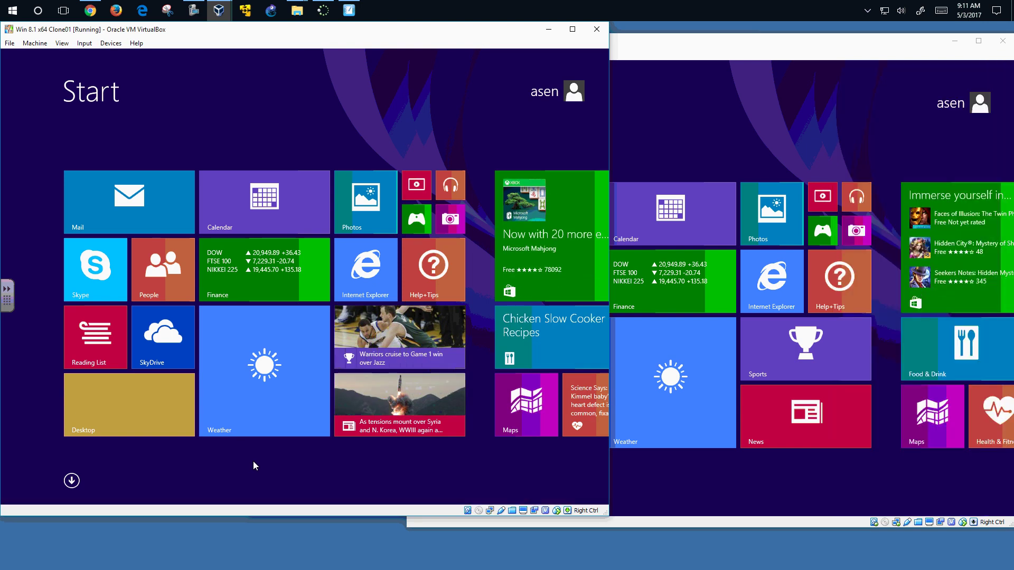
type("cmd")
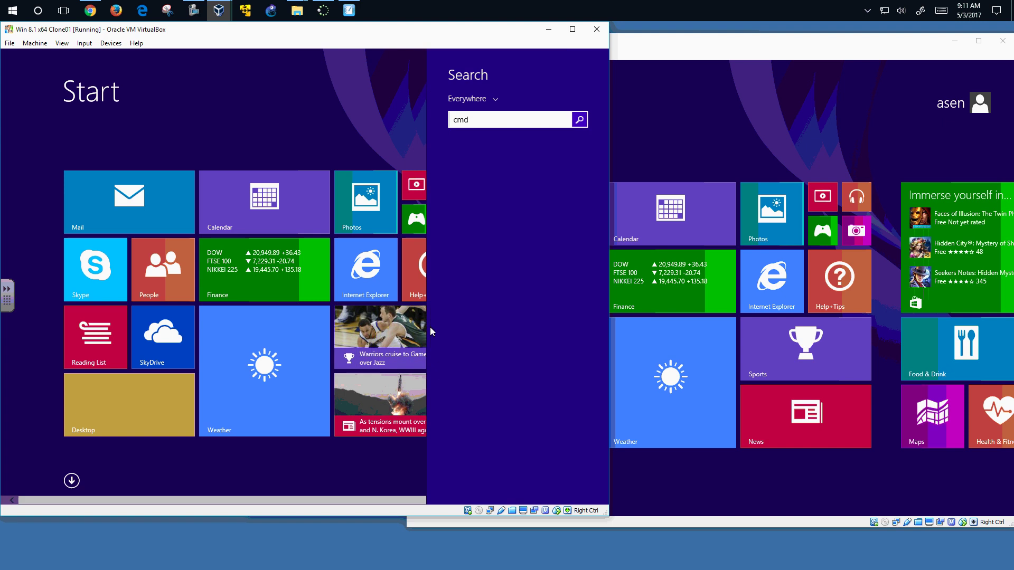
left_click(751, 147)
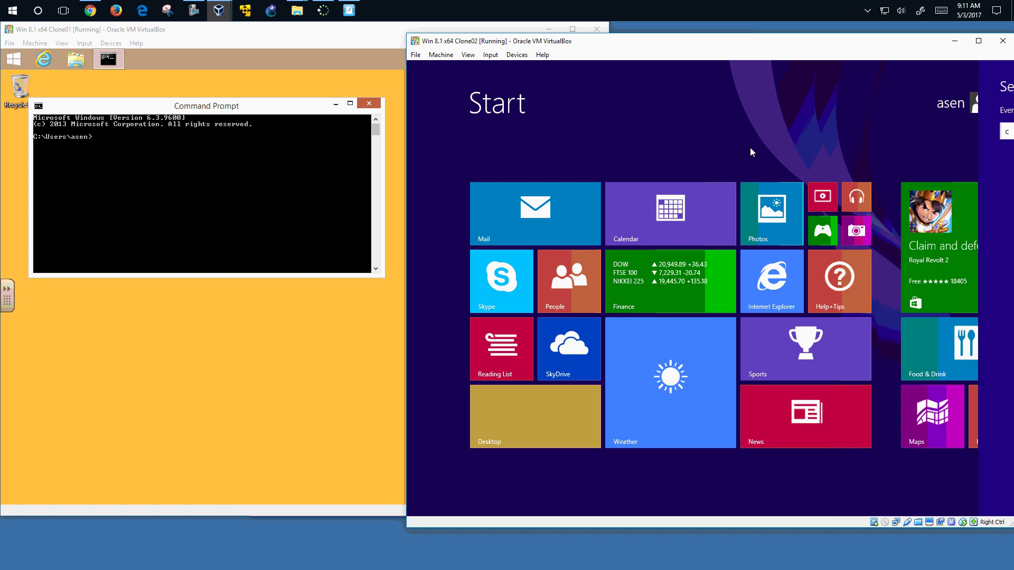
left_click(350, 103)
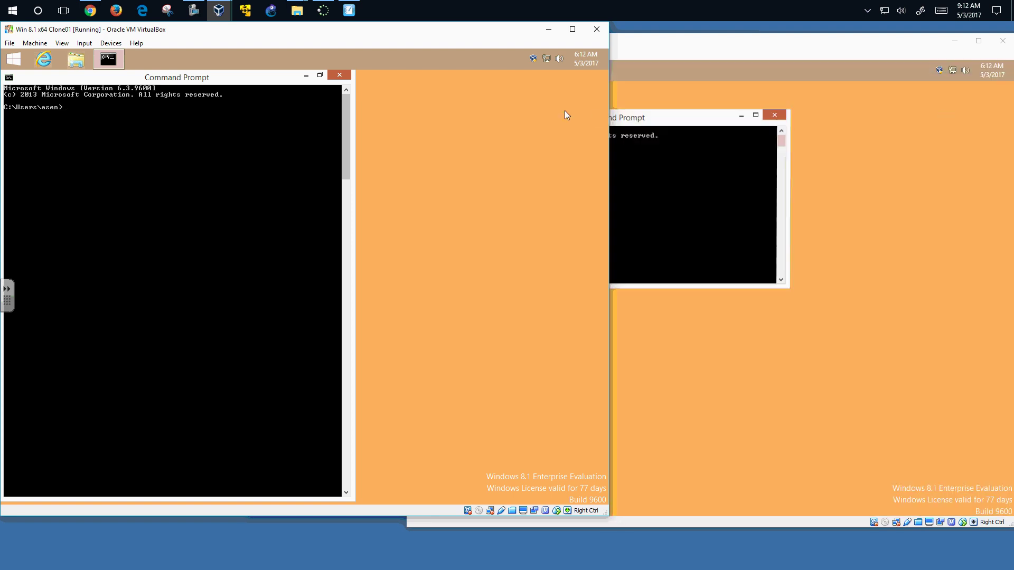
left_click(681, 125)
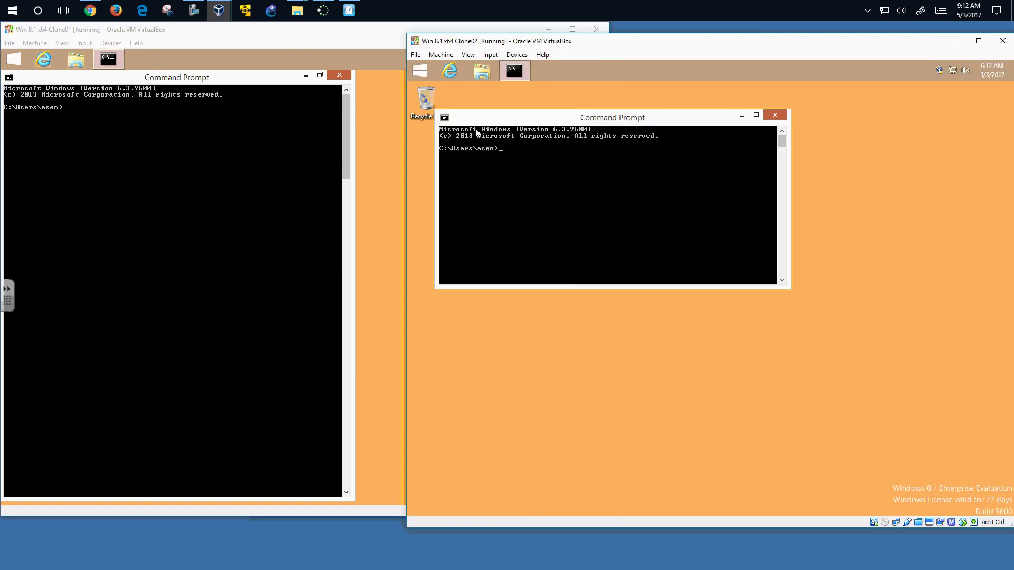
left_click(754, 113)
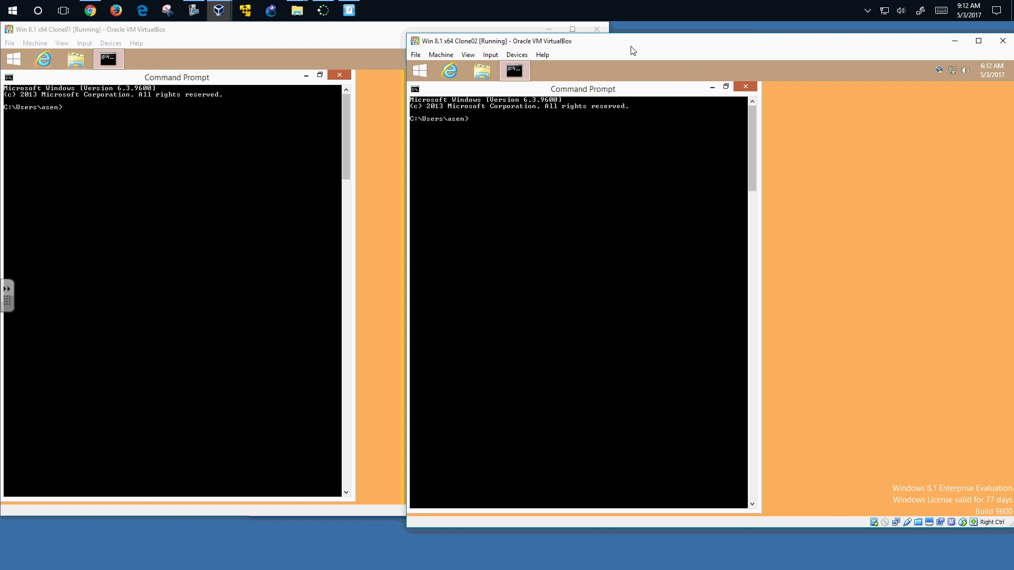
Arrange the Clone01 and Clone02 machine windows side by side, with Clone01 snapped to half of the host desktop
mouse_move(643, 49)
left_mouse_down()
mouse_move(620, 45)
mouse_move(639, 39)
left_mouse_up()
left_click_drag(401, 519, 517, 563)
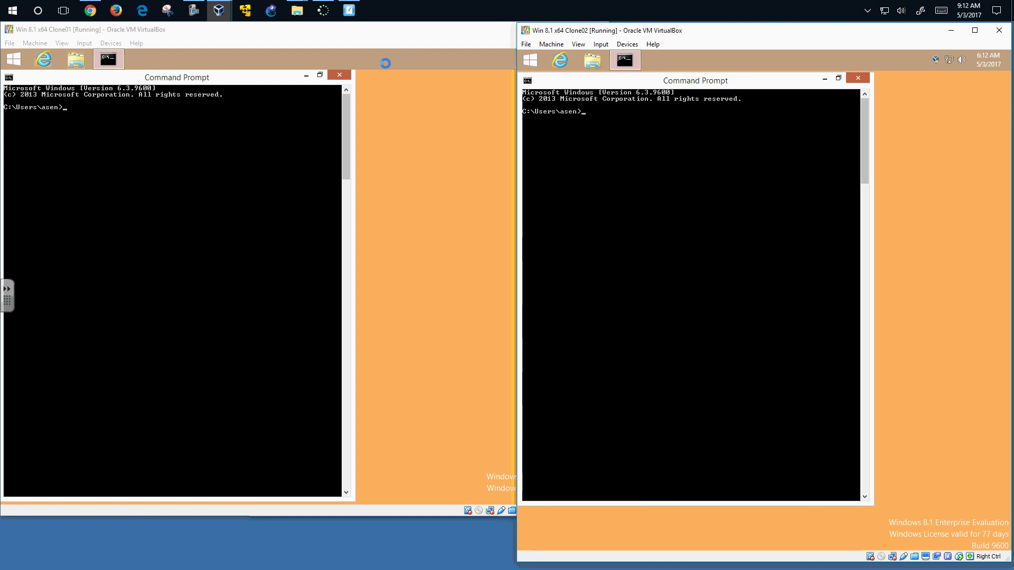
left_click(309, 61)
key("super+Left")
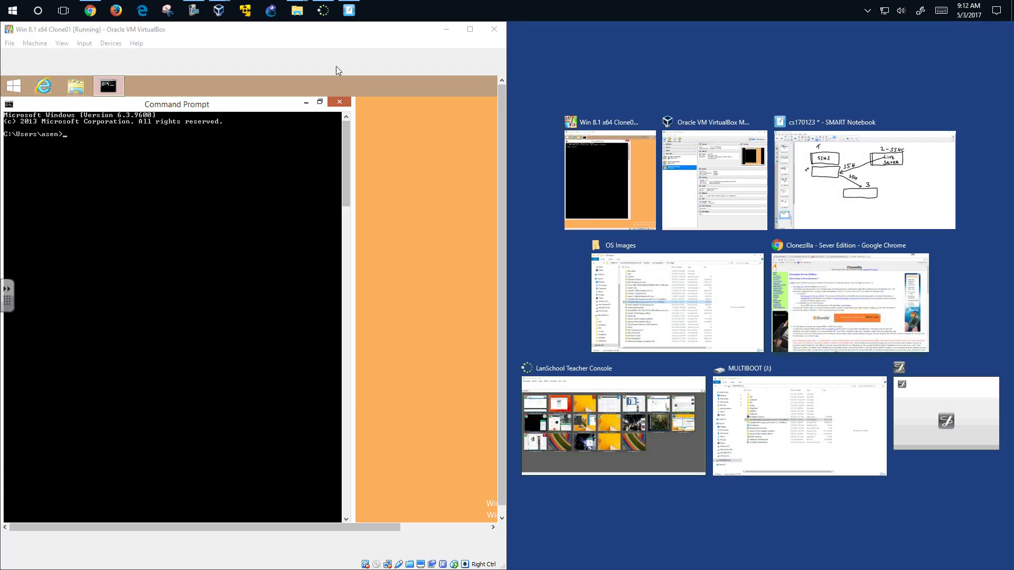
left_click(572, 167)
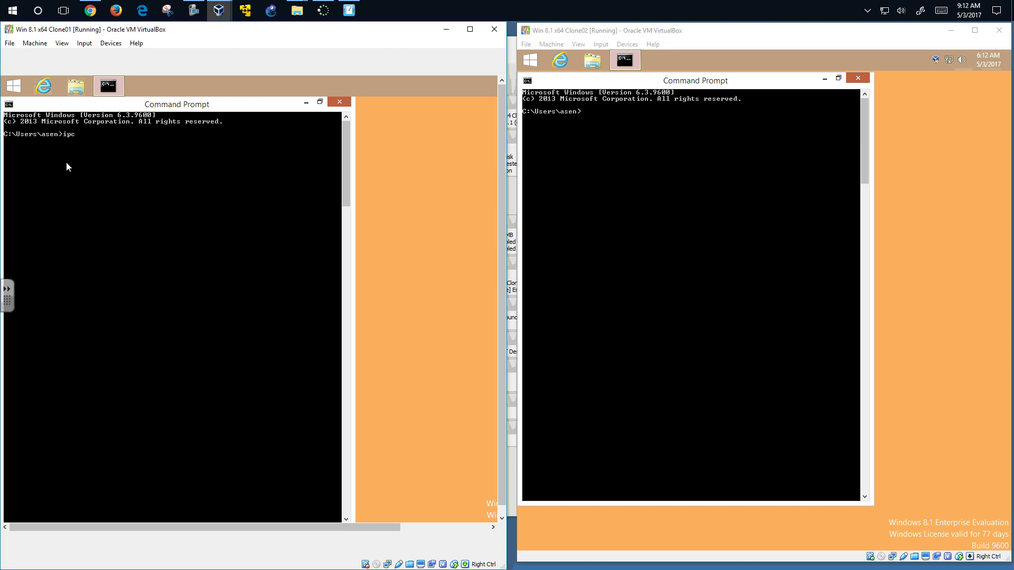
Run ipconfig /all in both clones and mark the Host Name line in each output for comparison
type("/all")
key("Return")
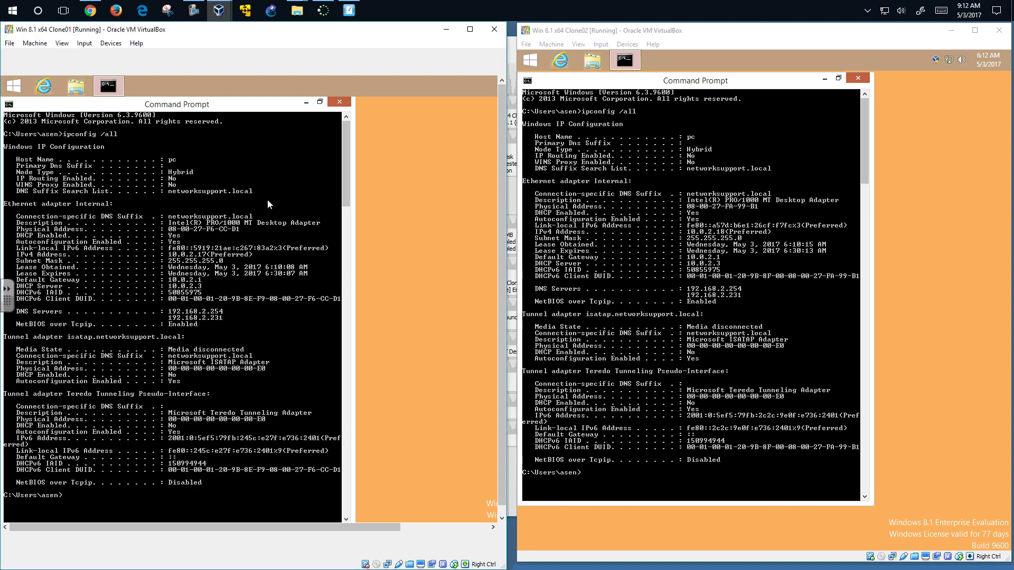
right_click(253, 158)
left_click(284, 177)
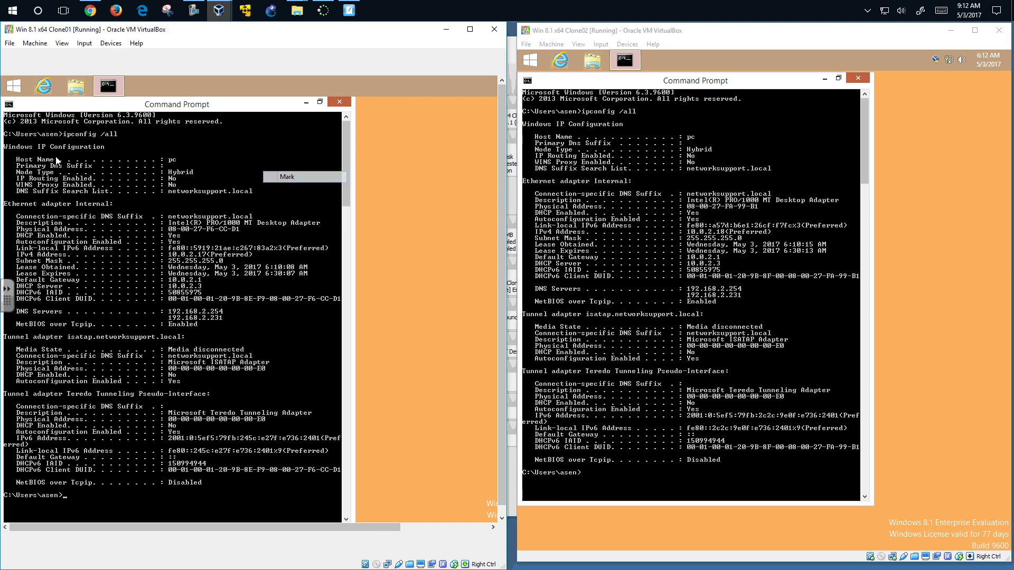
left_click_drag(18, 156, 182, 160)
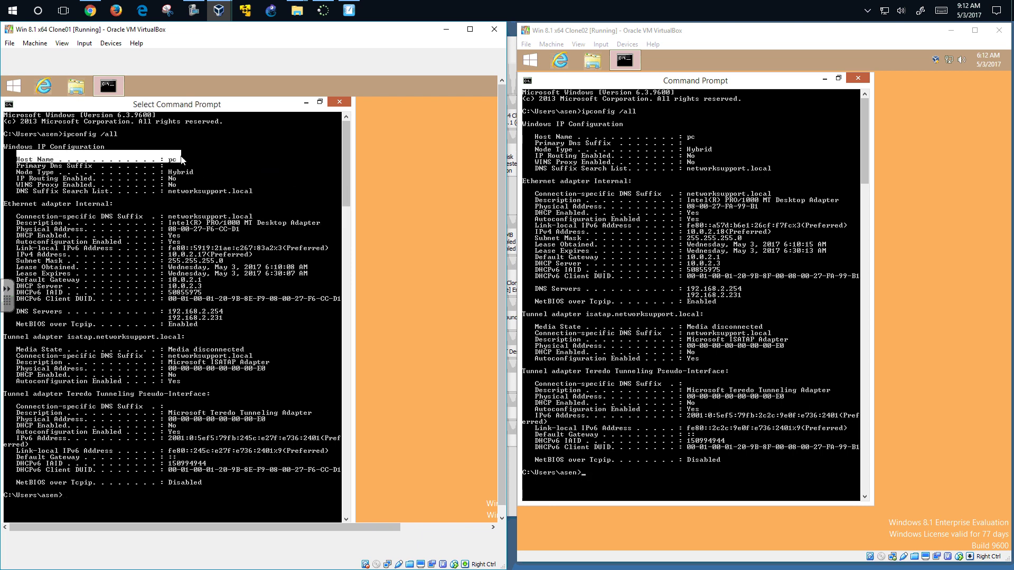
left_click(534, 138)
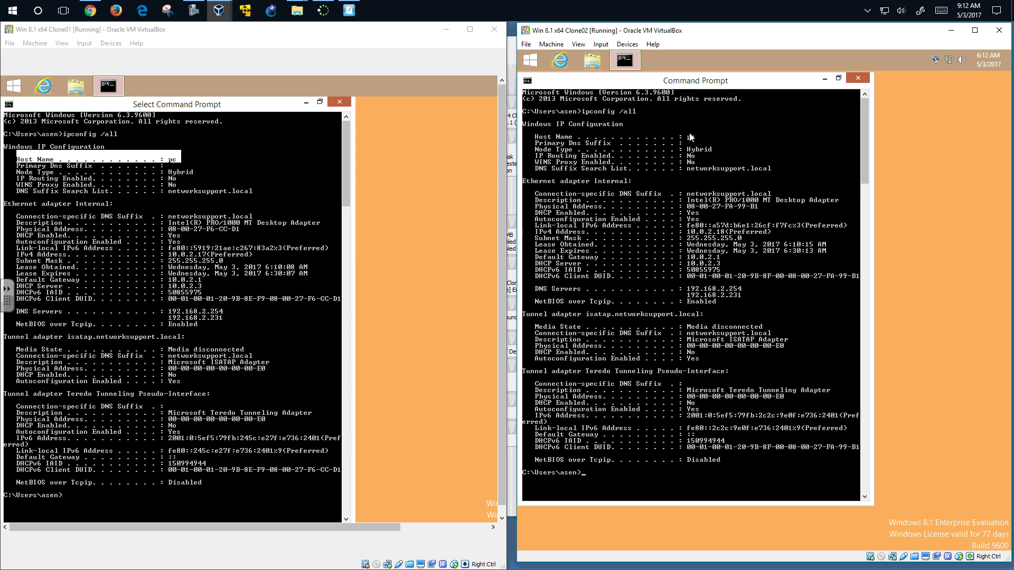
right_click(751, 129)
left_click(754, 136)
left_click_drag(533, 132, 700, 139)
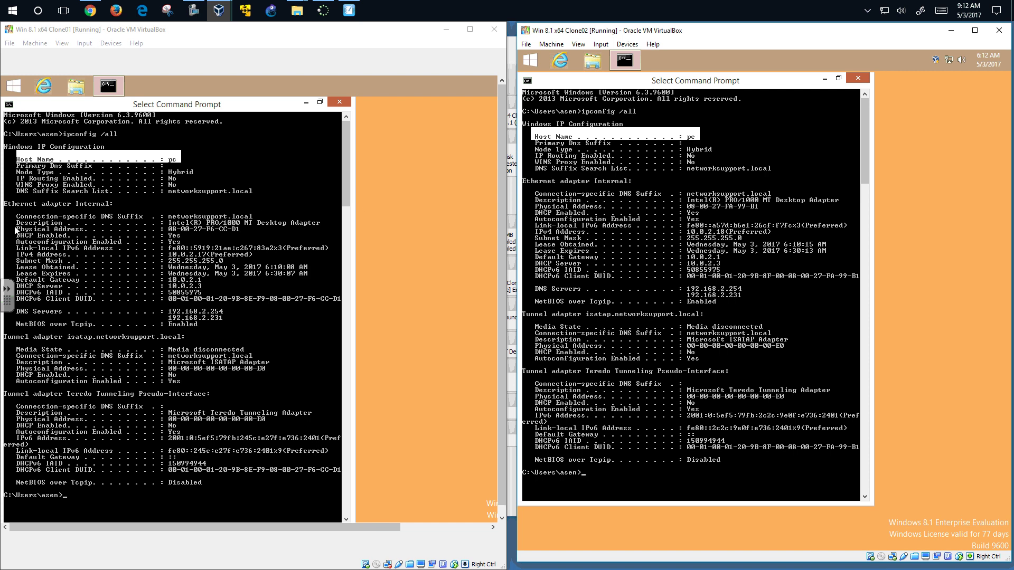
Compare the Physical Address, then the IPv4 Address and Subnet Mask lines, by marking them in both clones' outputs
left_click_drag(12, 229, 244, 229)
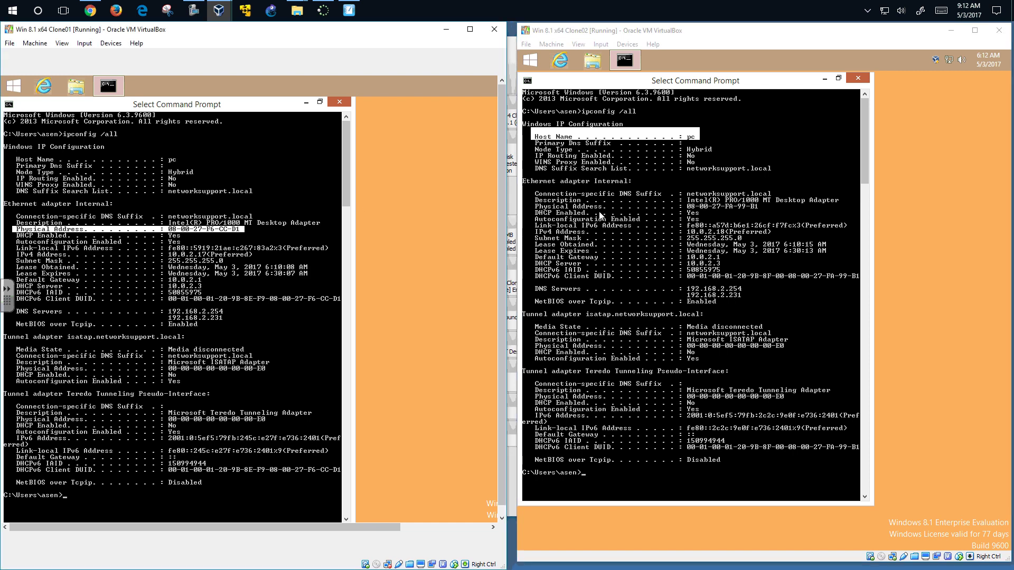
left_click_drag(534, 206, 764, 210)
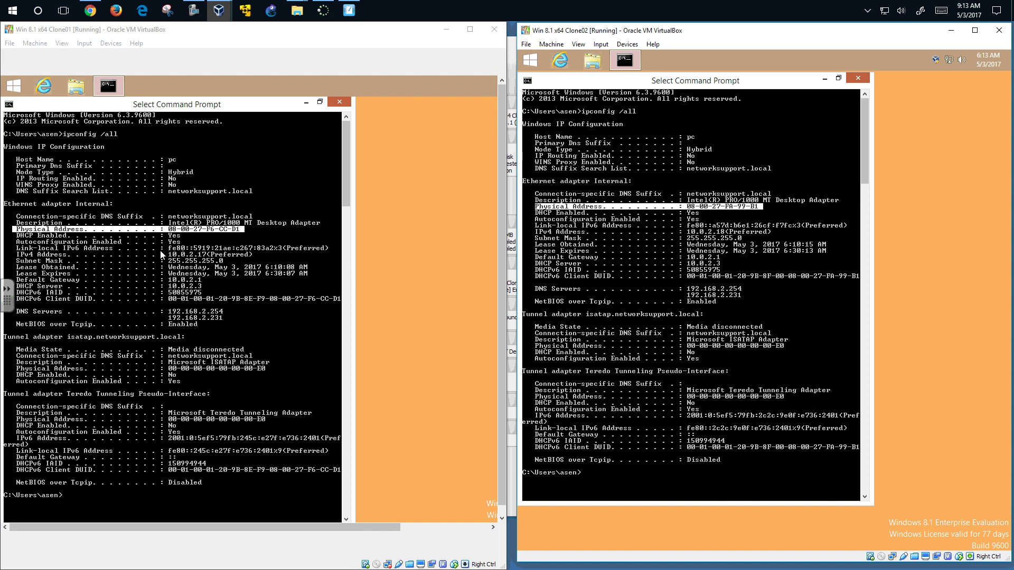
left_click_drag(17, 255, 254, 263)
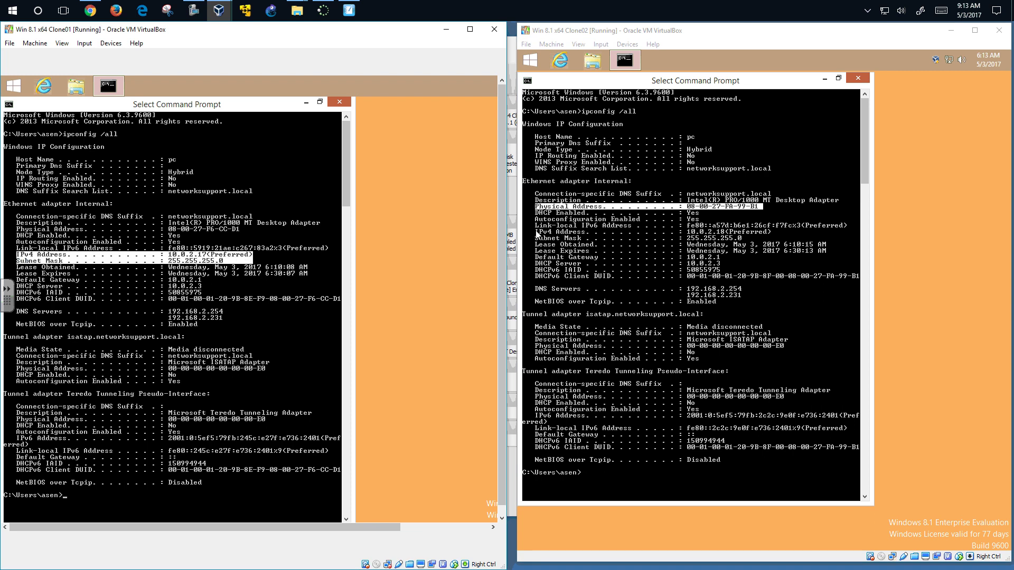
left_click_drag(536, 234, 774, 240)
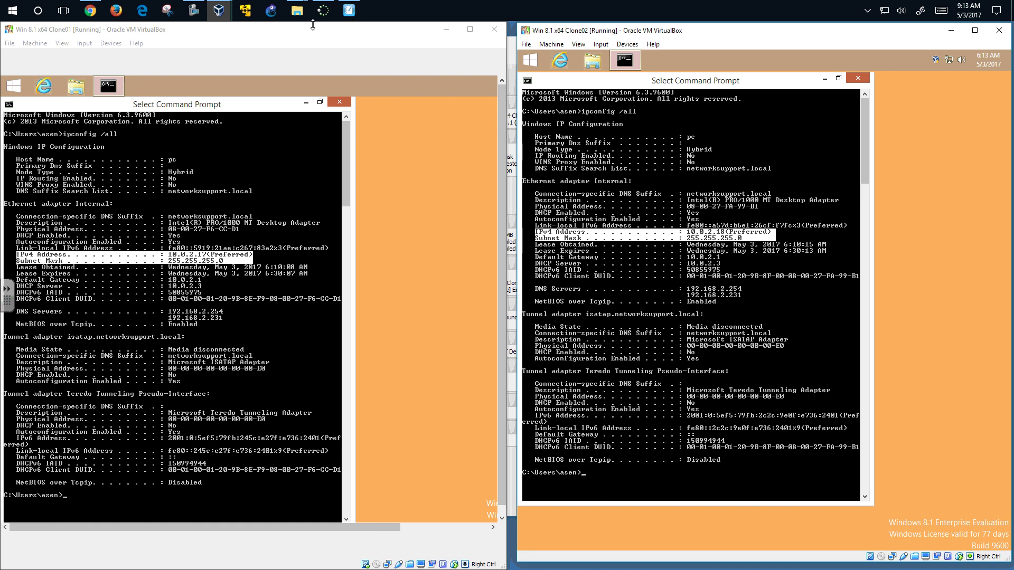
Snap the Clone01 machine window back to half of the host desktop beside the Clone02 window
left_click_drag(356, 30, 0, 49)
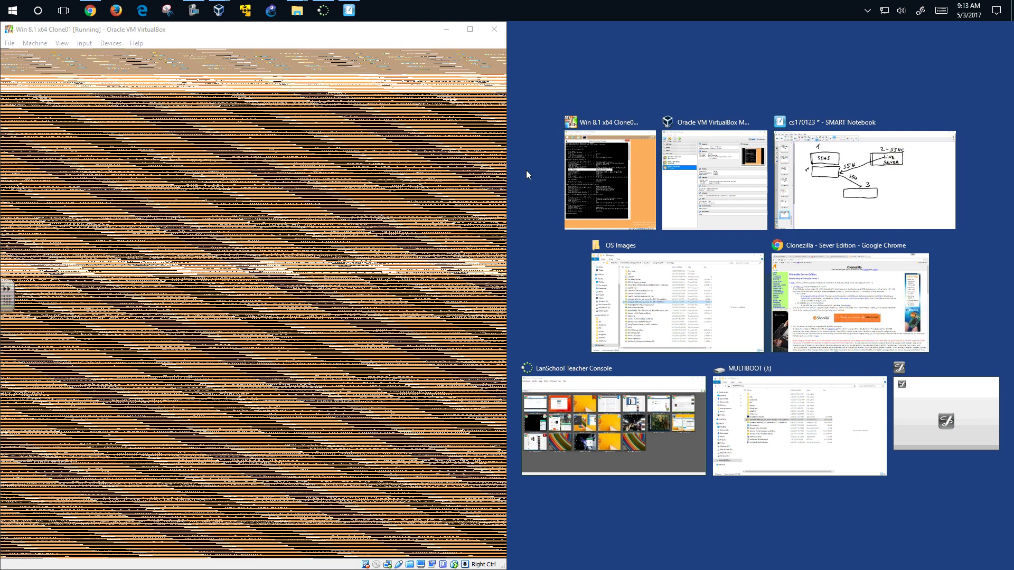
left_click(610, 179)
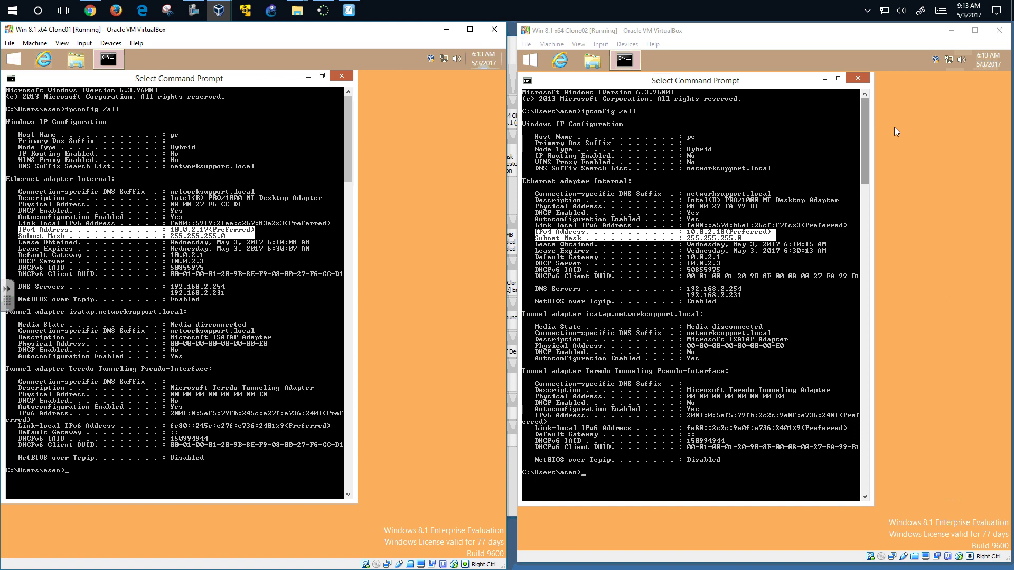
Change Clone02's desktop background to the solid light green color and close the Personalization window
right_click(920, 125)
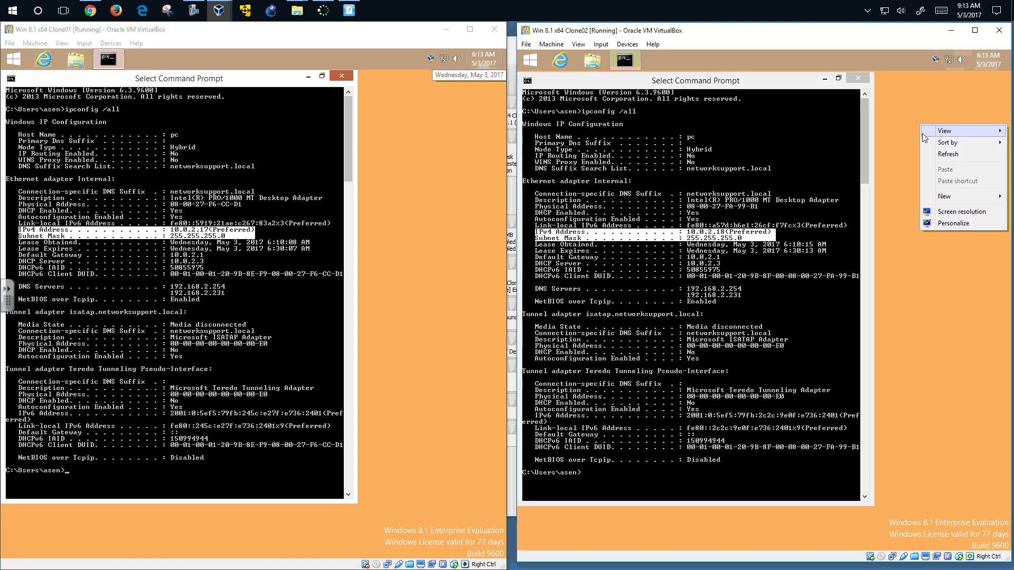
left_click(945, 223)
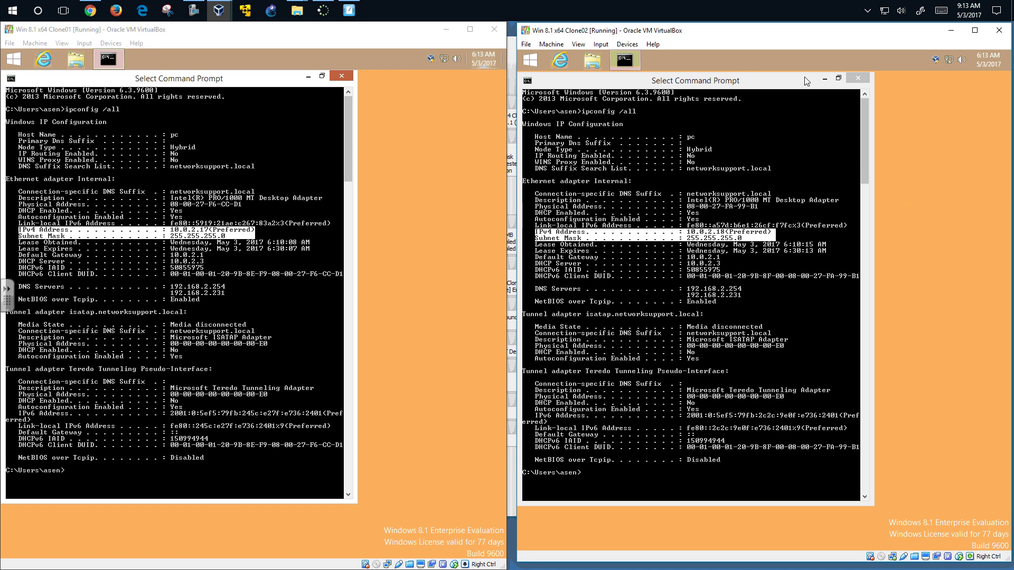
left_click(825, 78)
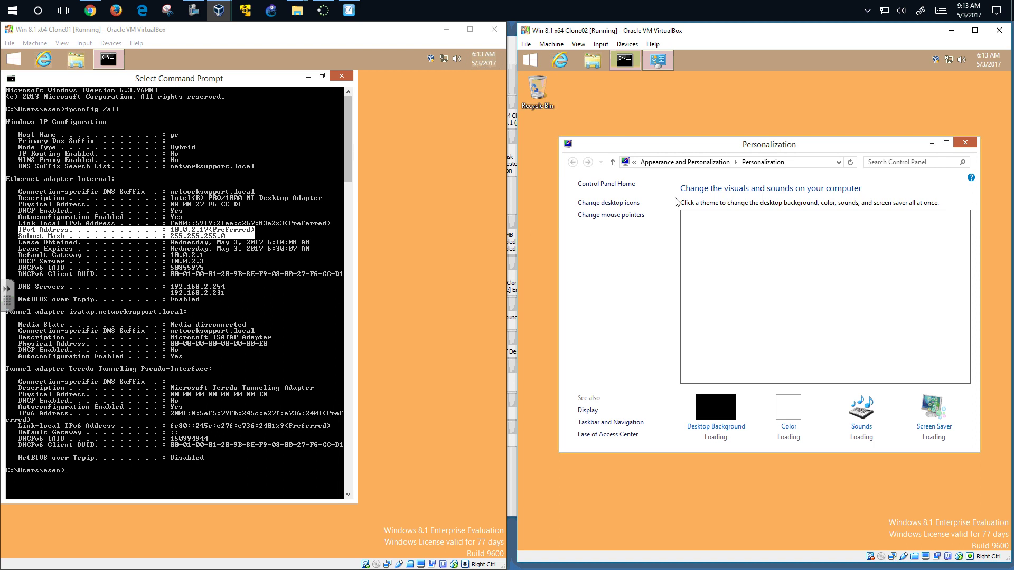
left_click(713, 428)
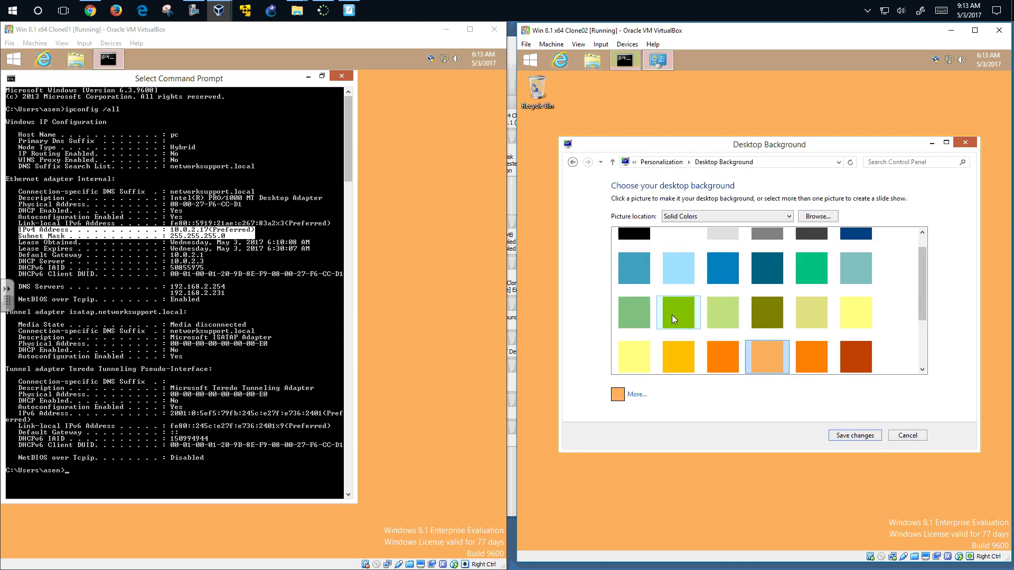
left_click(722, 312)
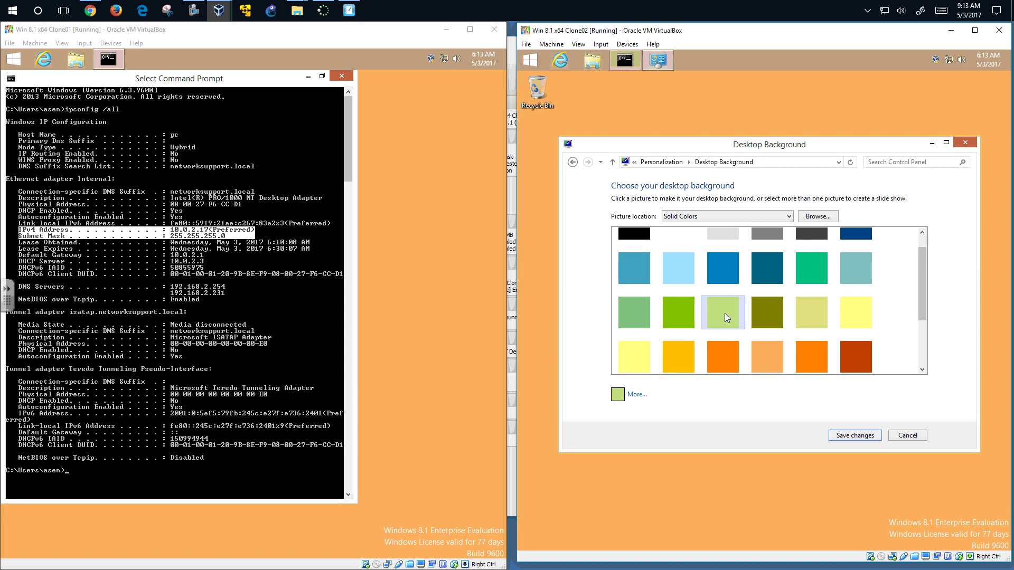
left_click(855, 435)
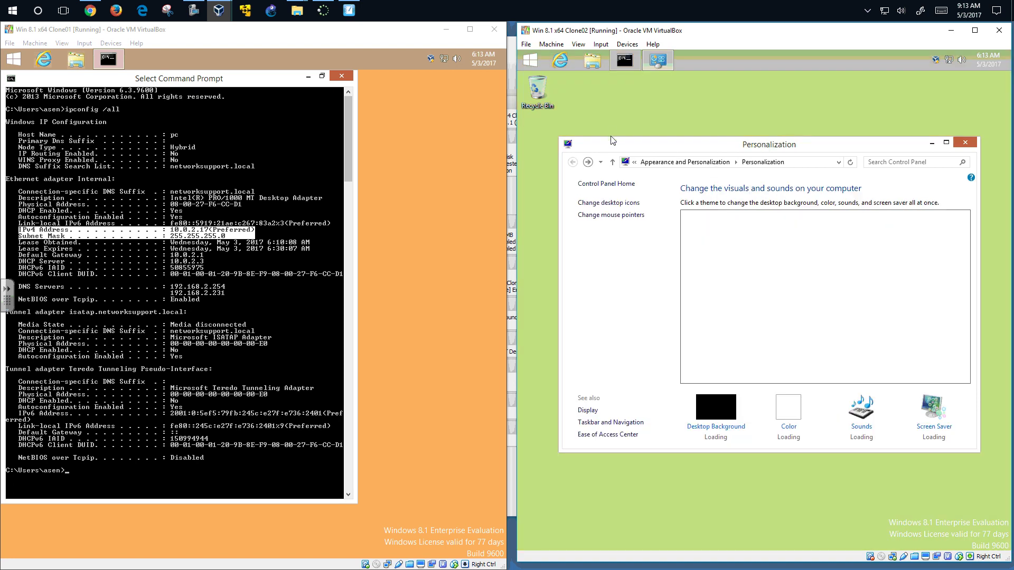
left_click(965, 143)
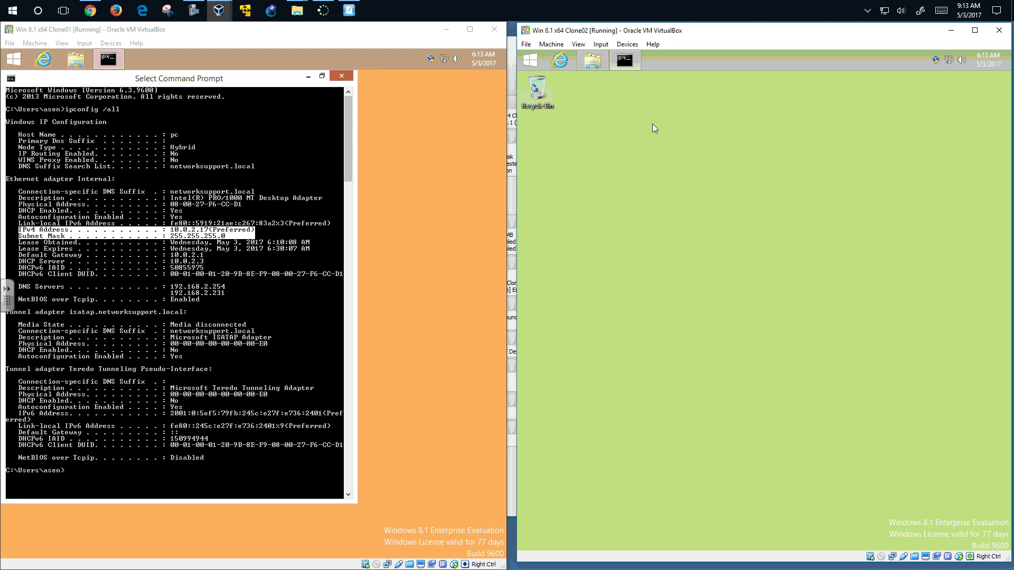
Open Clone02's System Properties from This PC and show the Computer Name settings
key("super+e")
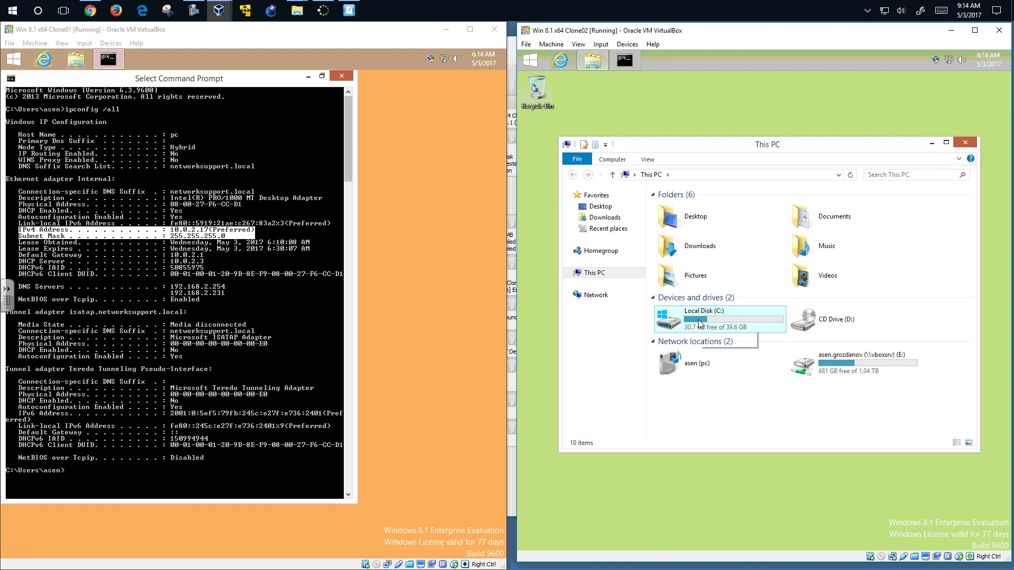
left_click(700, 323)
right_click(602, 274)
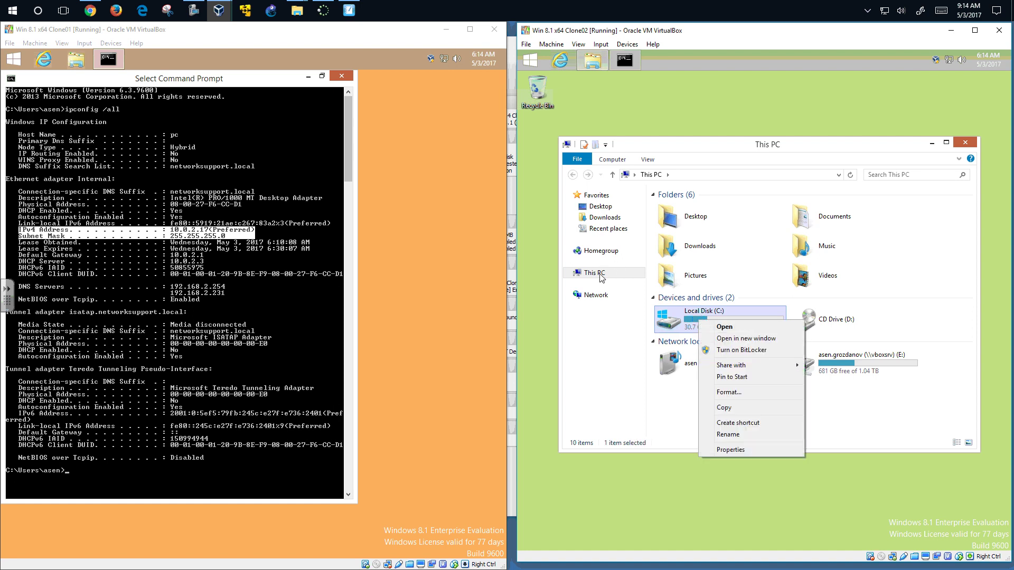
right_click(600, 274)
left_click(627, 404)
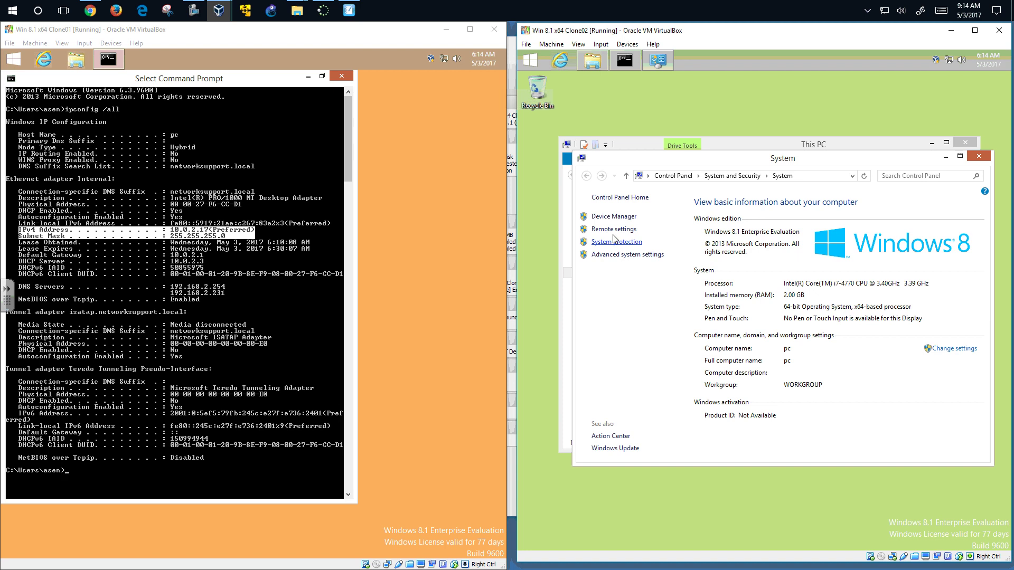
left_click(614, 230)
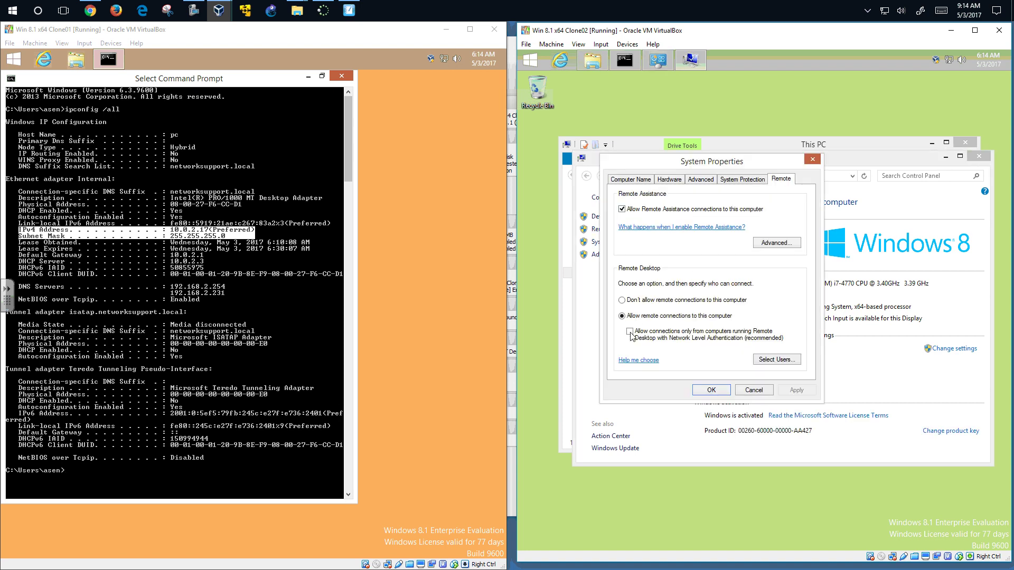
left_click(629, 180)
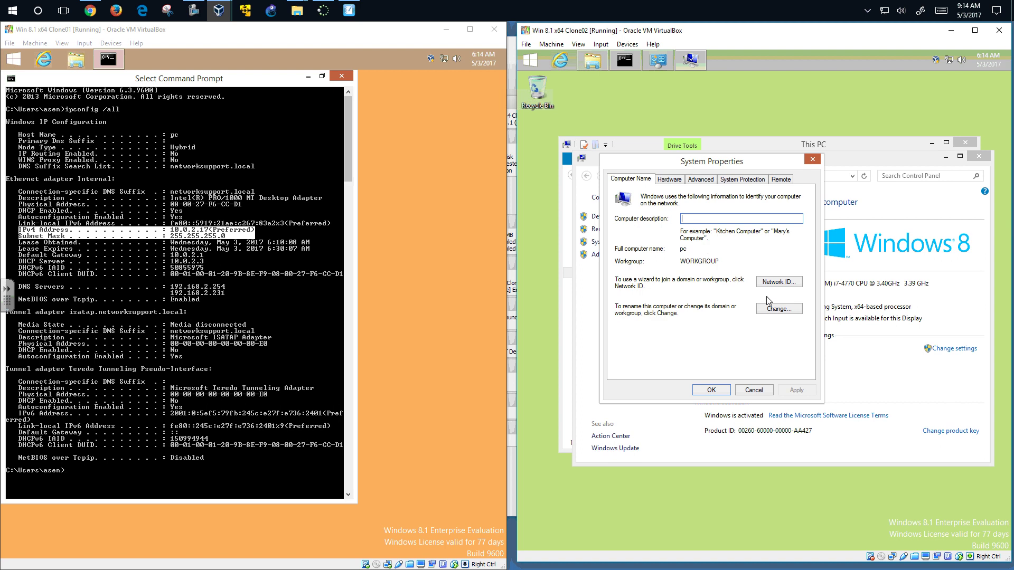
Rename the Clone02 computer to pc1 and restart it immediately to apply the change
left_click(764, 309)
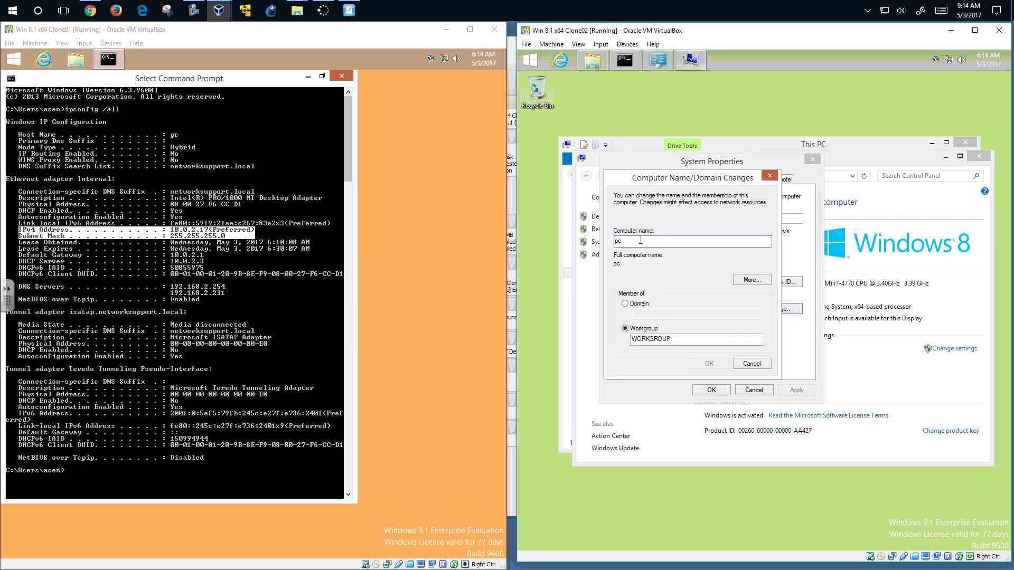
type("1")
left_click(709, 363)
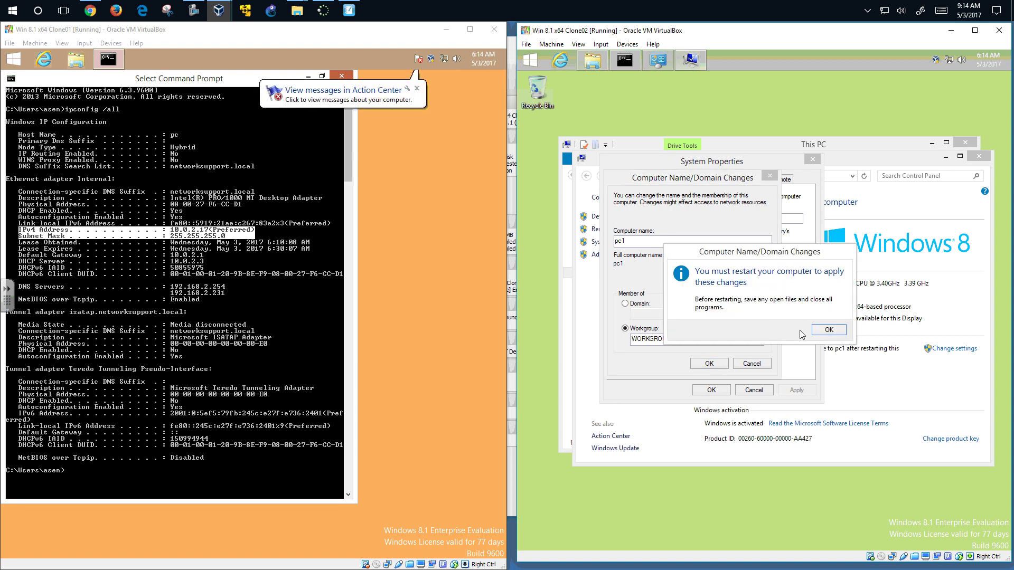
left_click(827, 330)
left_click(712, 390)
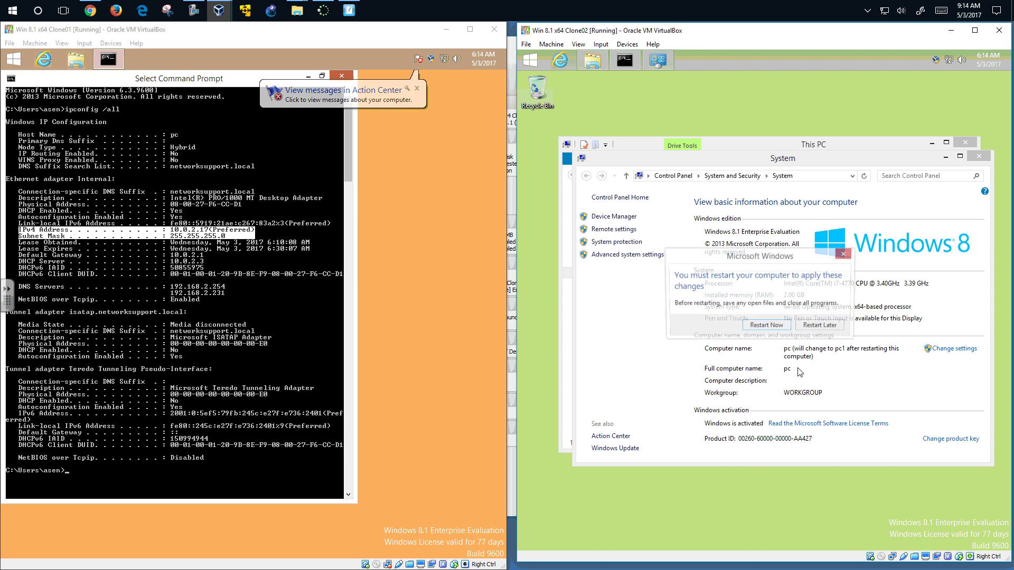
left_click(769, 327)
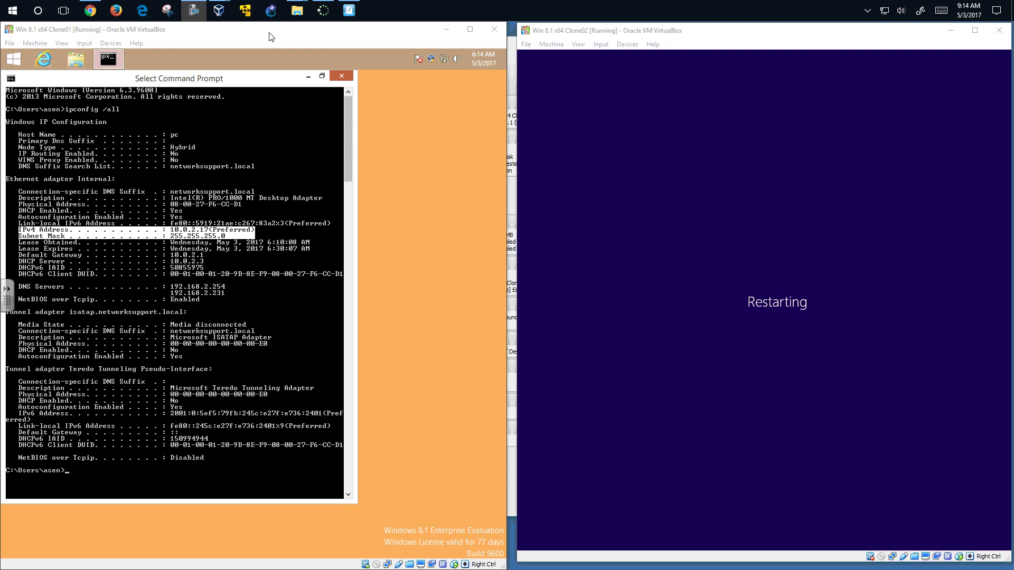
Move the Clone01 window toward the middle of the host desktop and bring up the MULTIBOOT (J:) folder window
left_click_drag(249, 41, 548, 50)
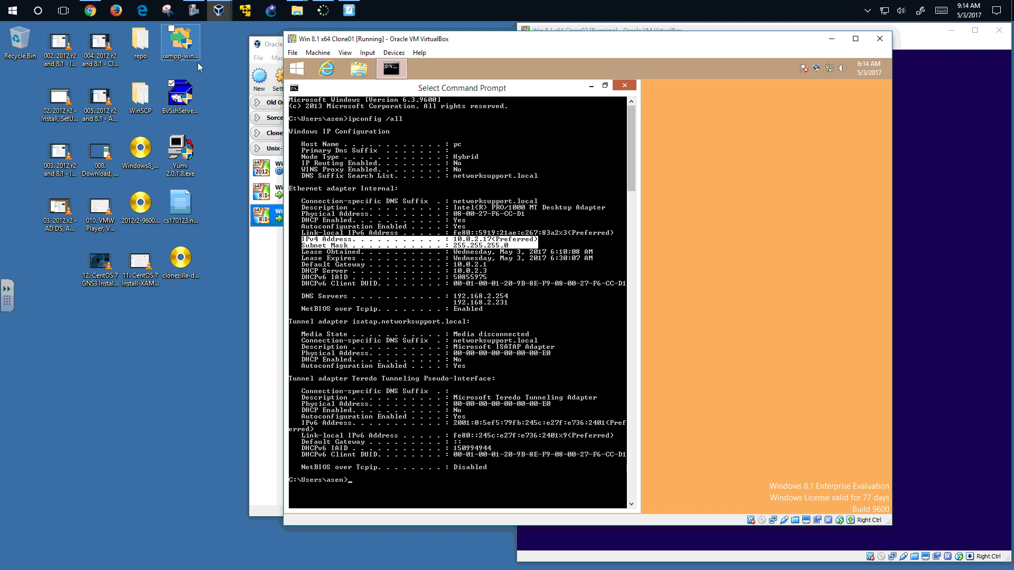
left_click(297, 11)
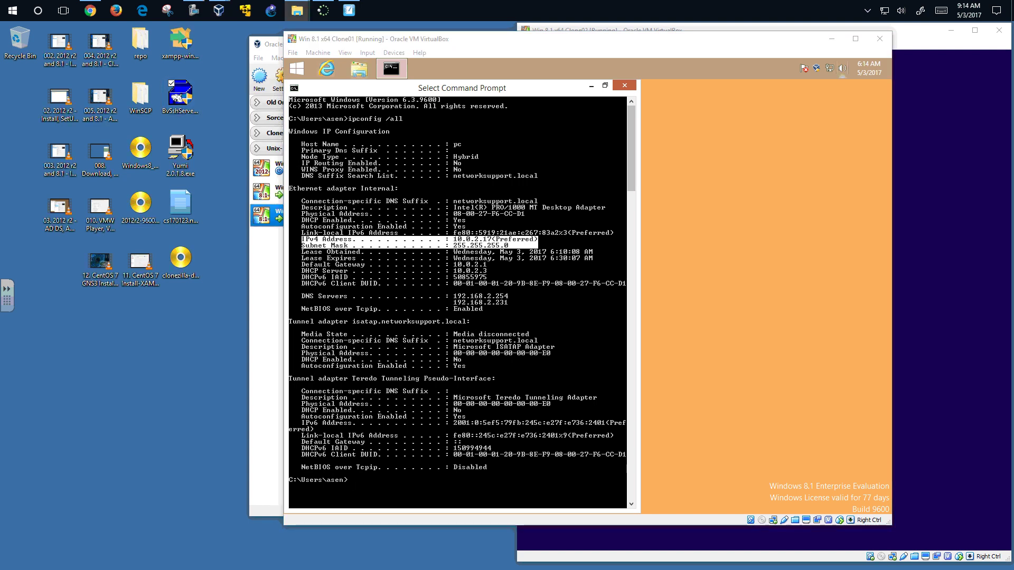
left_click_drag(621, 92, 324, 100)
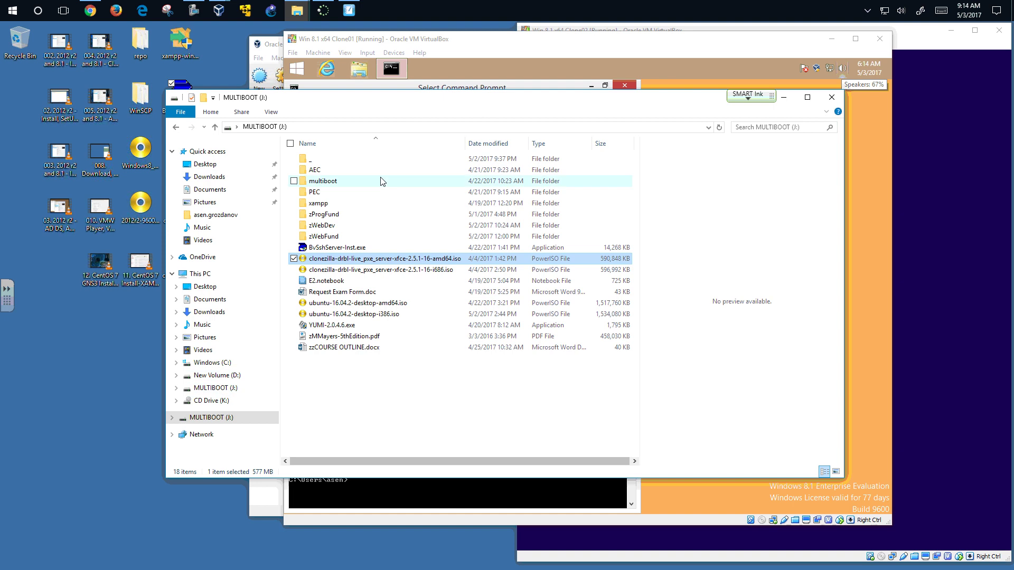
left_click(336, 128)
Switch to the OS Images folder window, browse to the _For Install network folder and select BvSshServer-Inst.exe
left_click(297, 11)
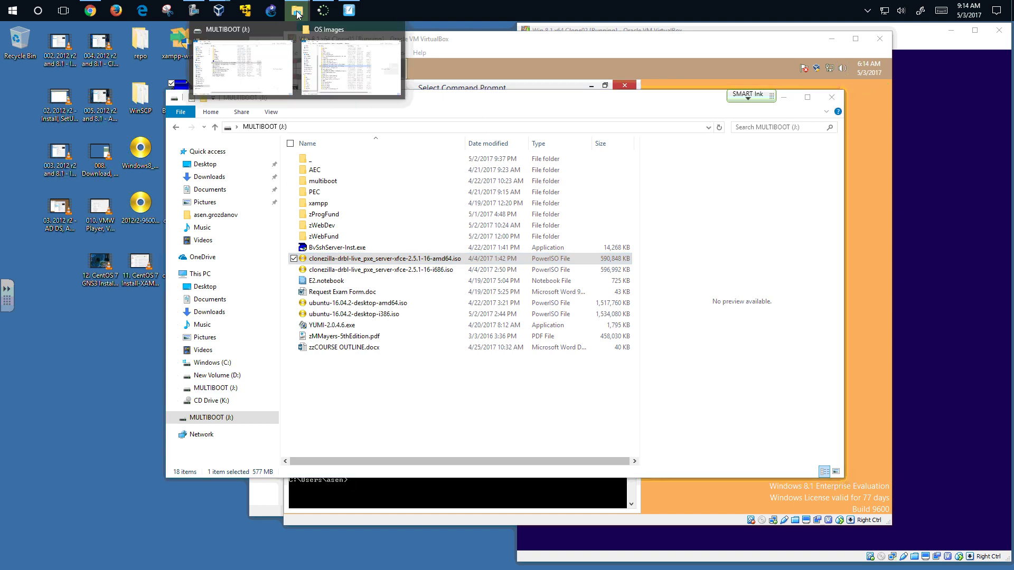
left_click(332, 57)
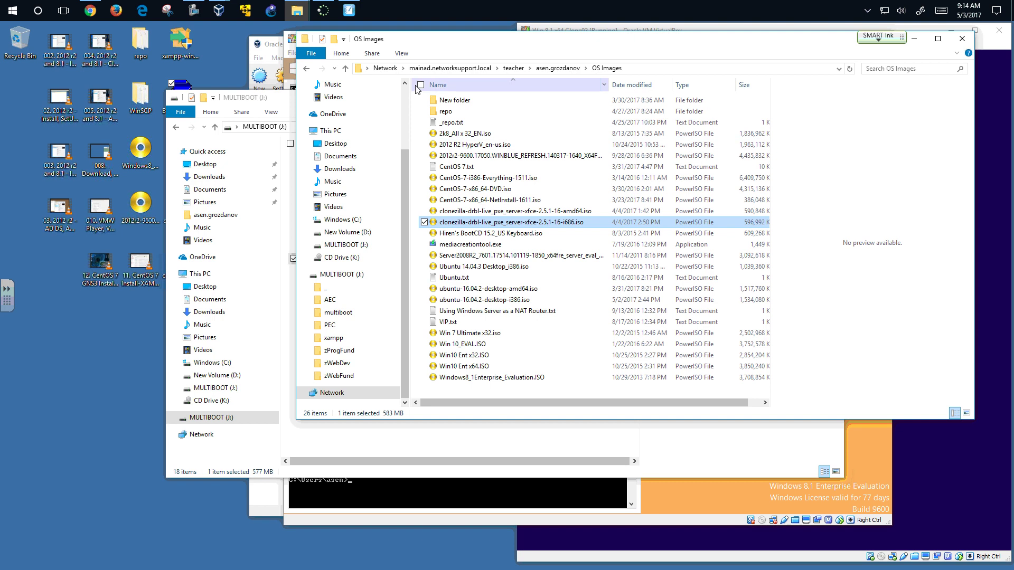
left_click_drag(274, 97, 574, 150)
left_click_drag(758, 161, 1013, 160)
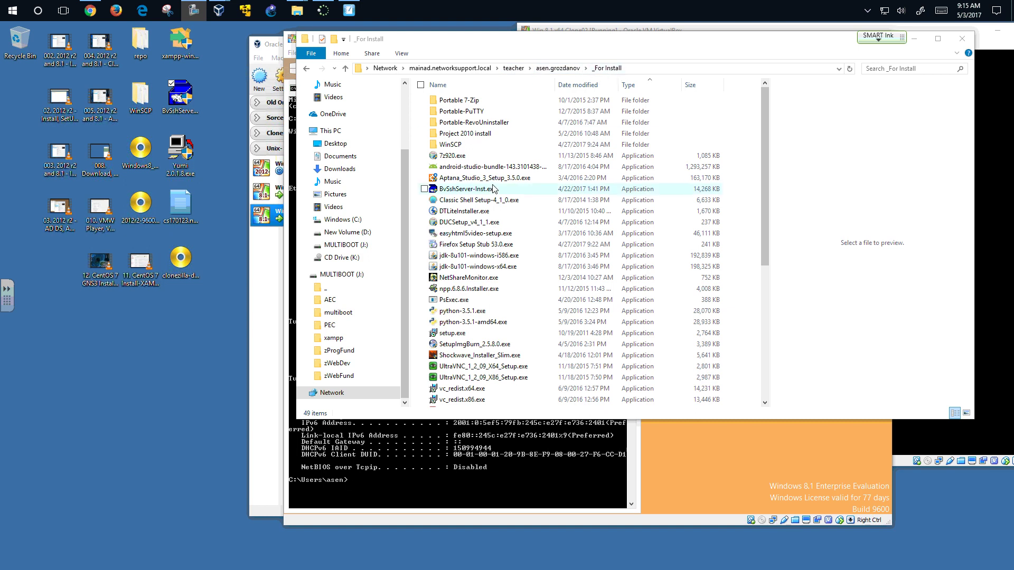
left_click(482, 189)
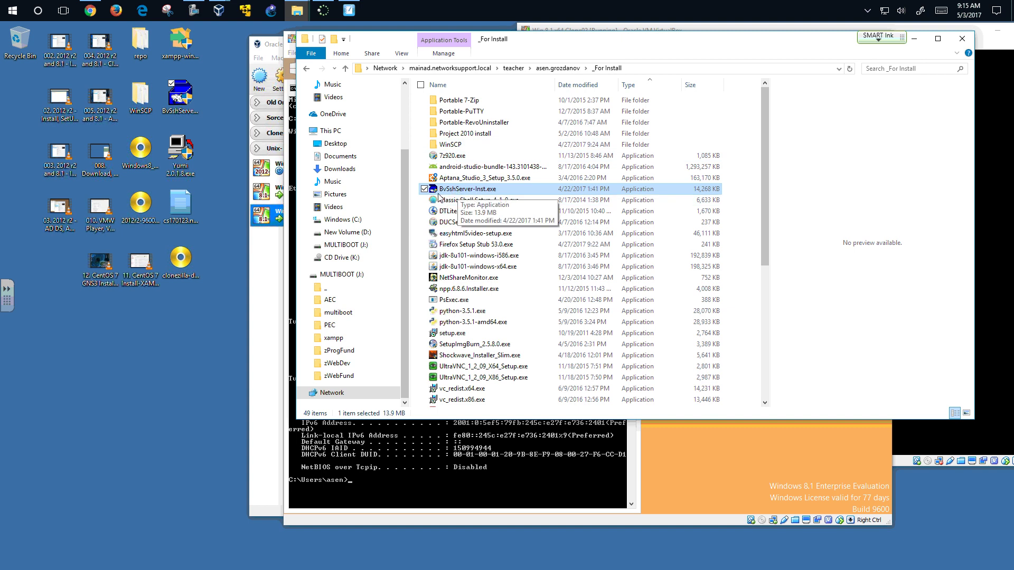
Switch to Chrome and search Google in a new tab for "download bitwise ssh"
left_click(90, 10)
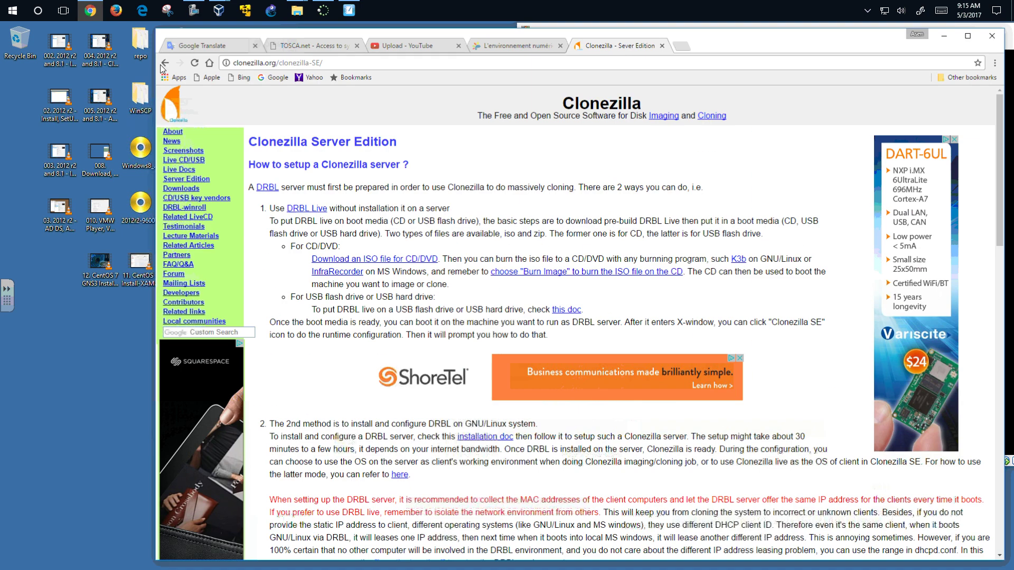
left_click(681, 46)
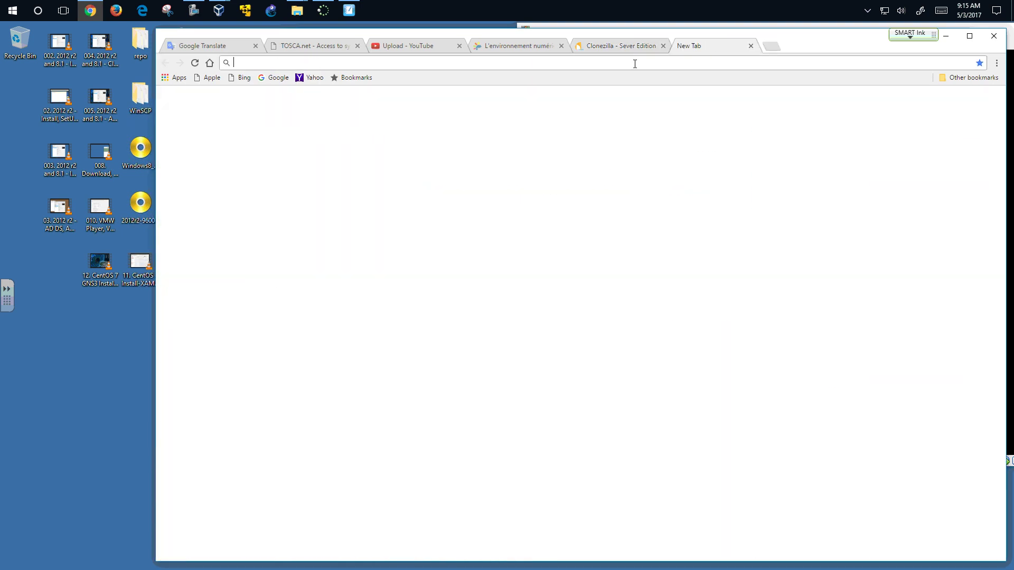
type("do")
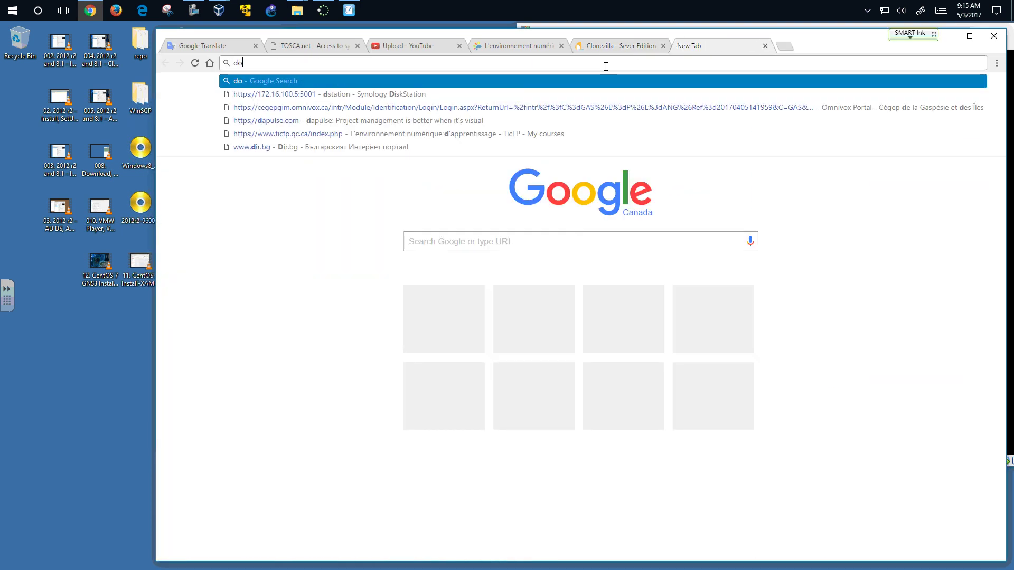
type("wnload b")
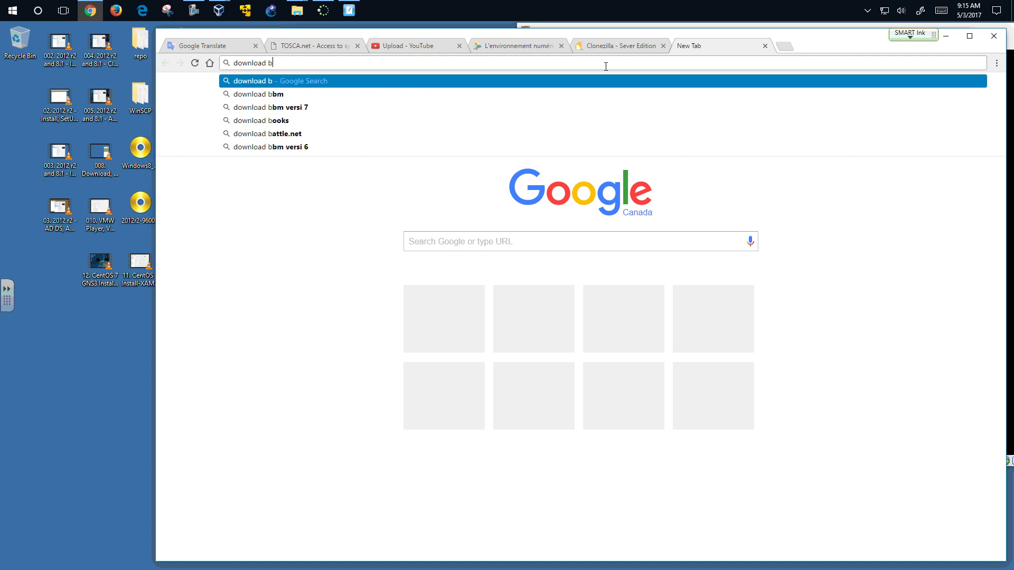
type("itwi")
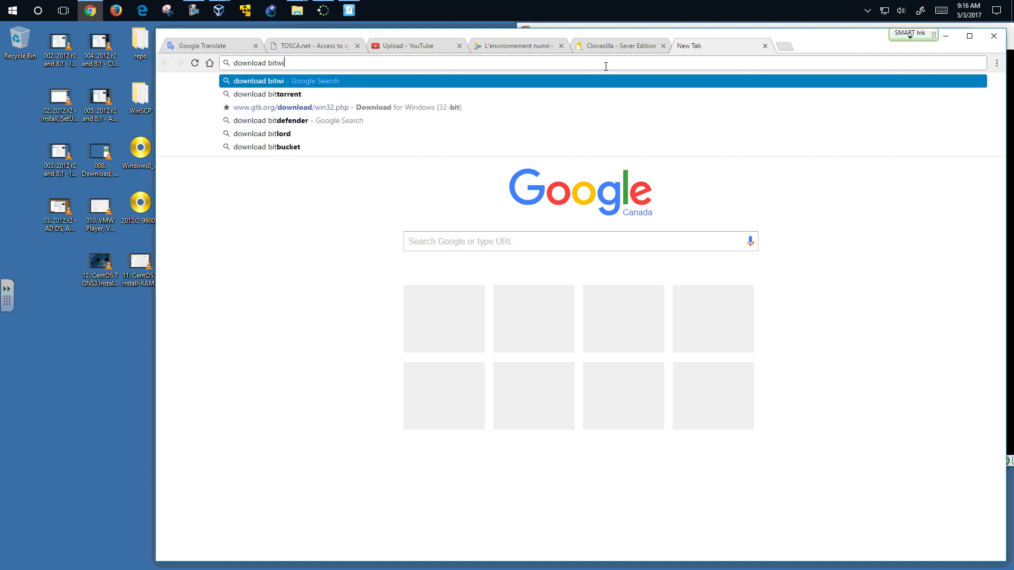
type("se ssh")
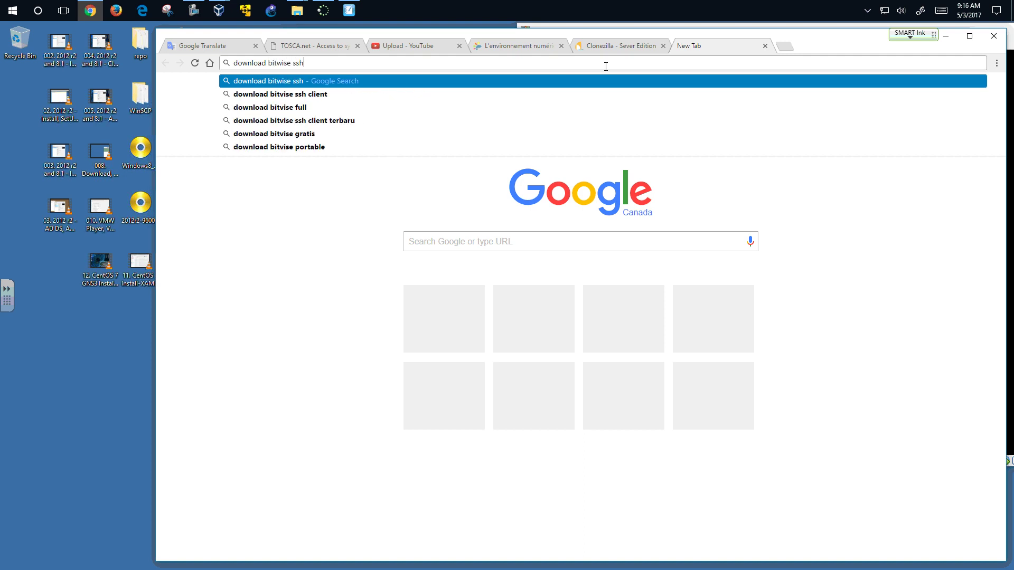
key("Return")
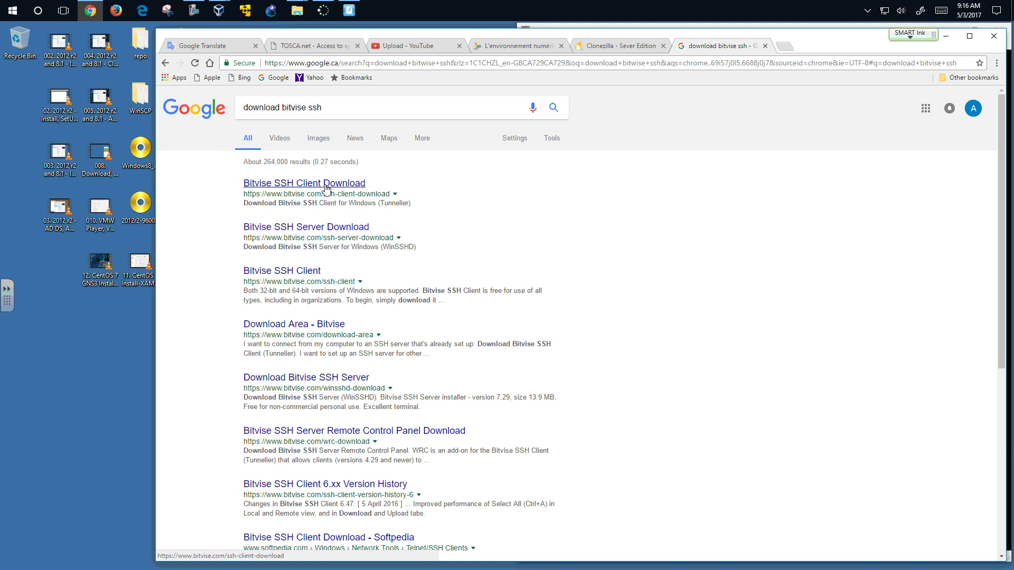
Return to the original search results and open the Bitvise SSH Server Download result
left_click(326, 187)
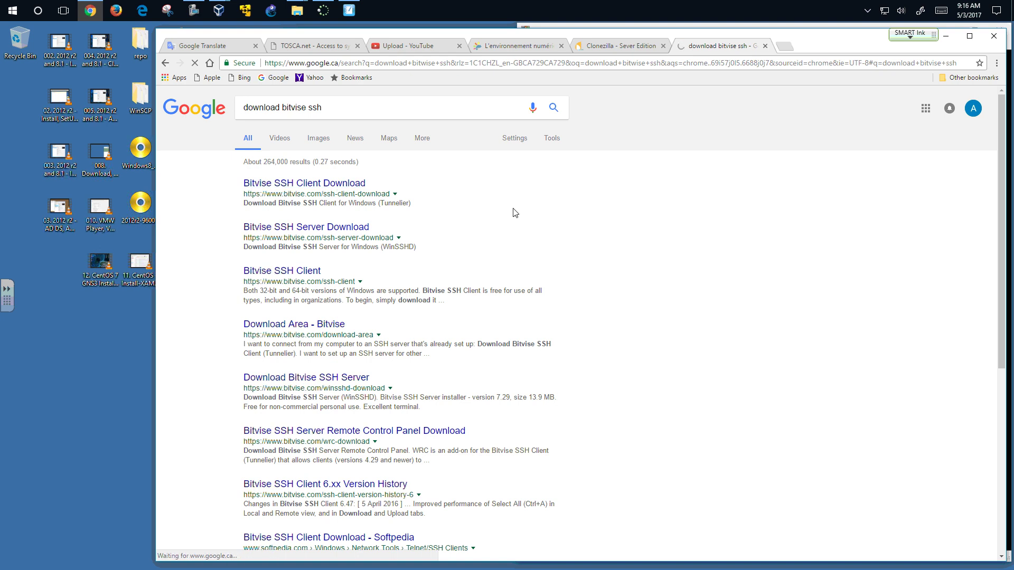
left_click(165, 63)
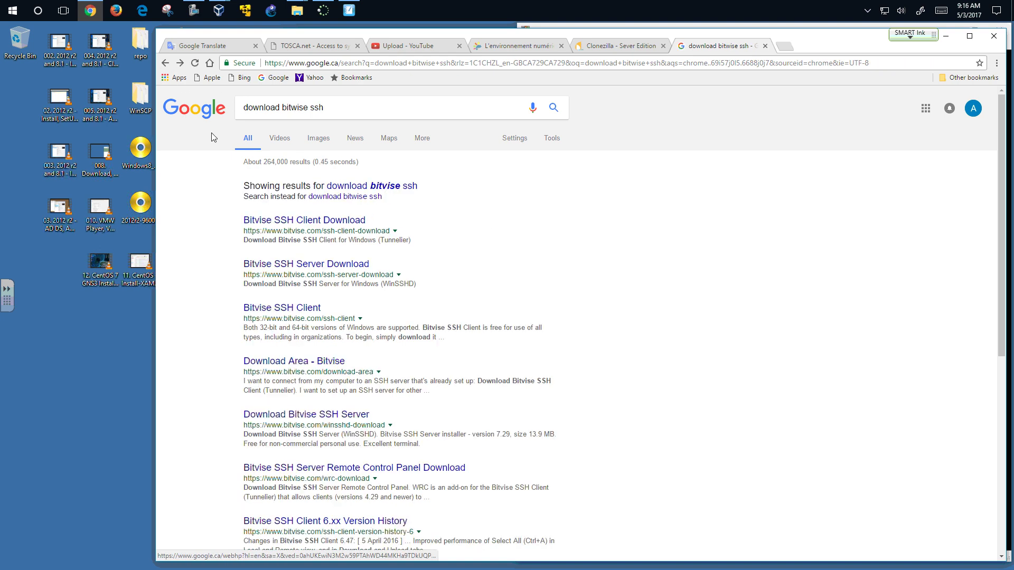
left_click(317, 264)
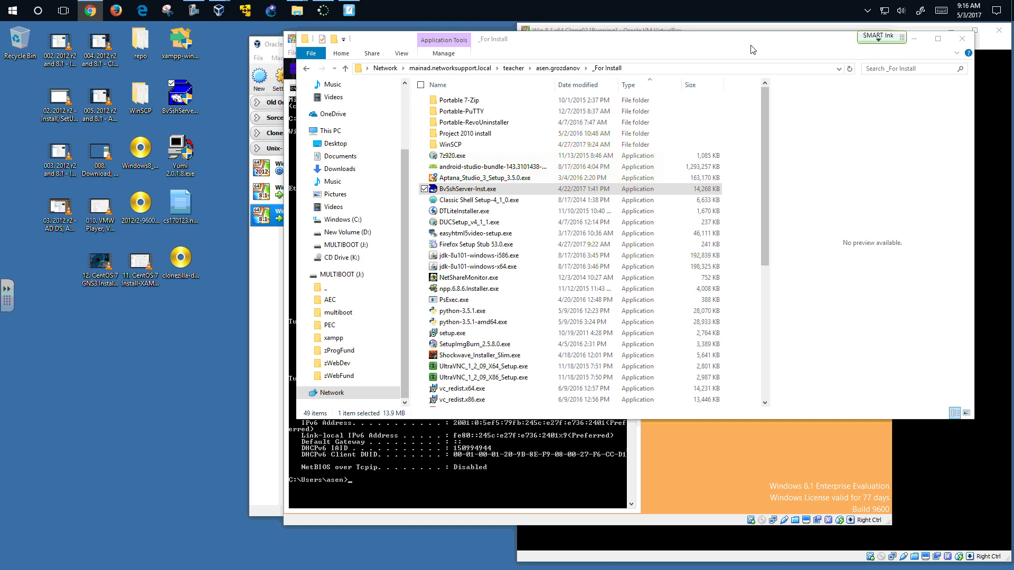
Try to copy the BvSshServer-Inst installer from the host desktop into the Clone01 guest, and minimize the guest's Command Prompt
left_click(297, 10)
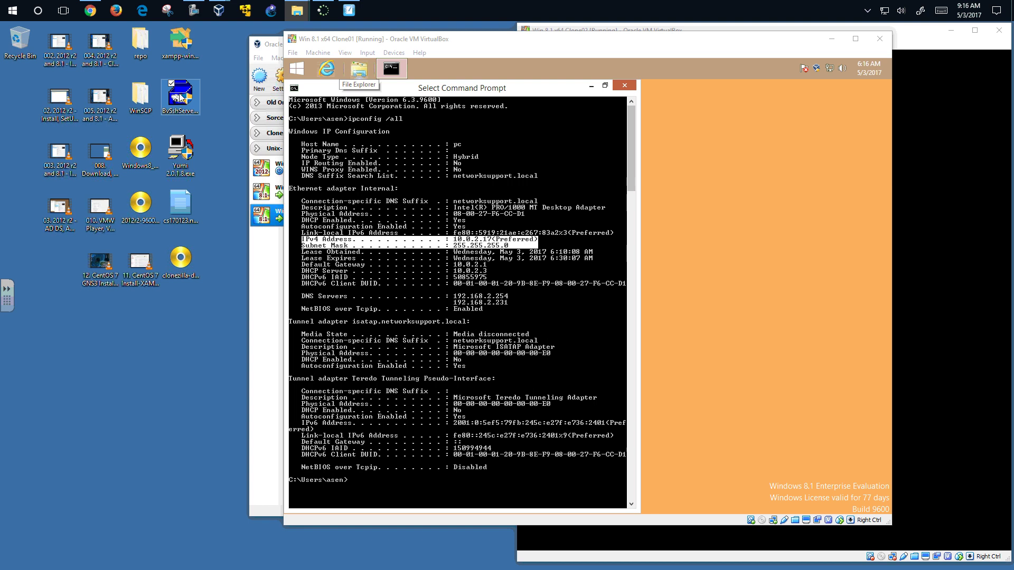
left_click_drag(180, 97, 726, 194)
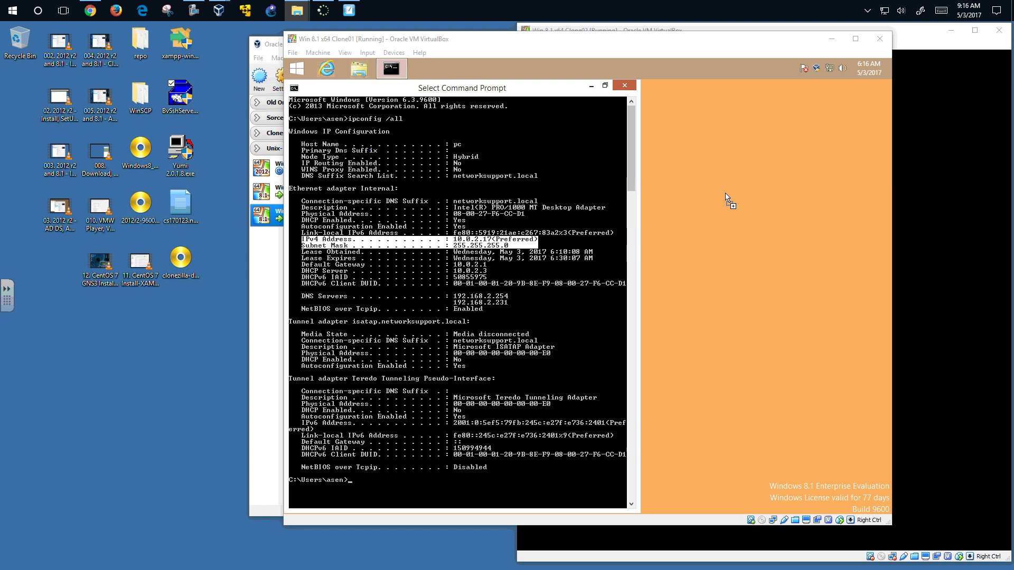
left_click(592, 86)
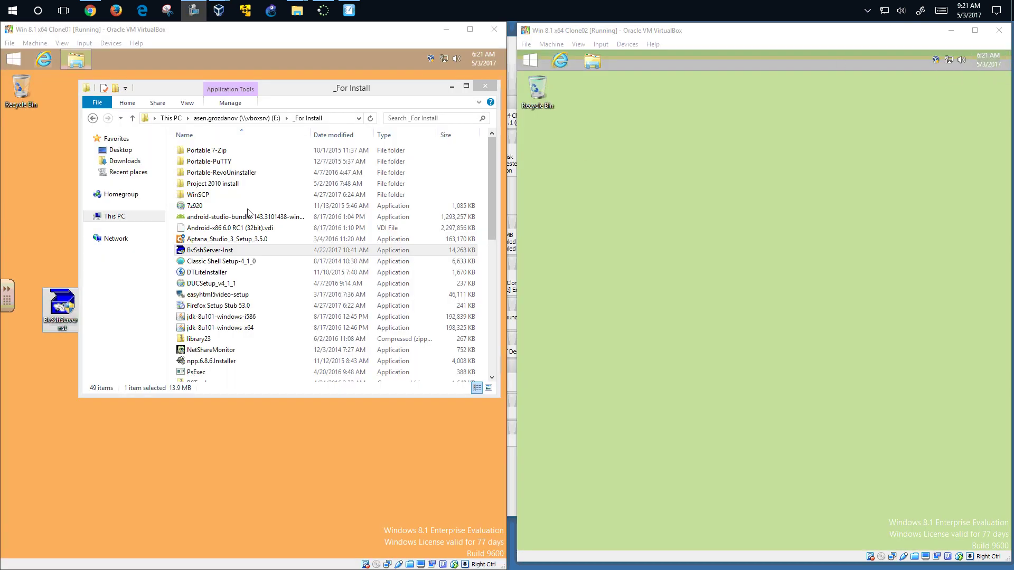
Place the BvSshServer-Inst icon below the Recycle Bin on the Clone01 desktop and close the _For Install folder window
left_click_drag(59, 310, 54, 146)
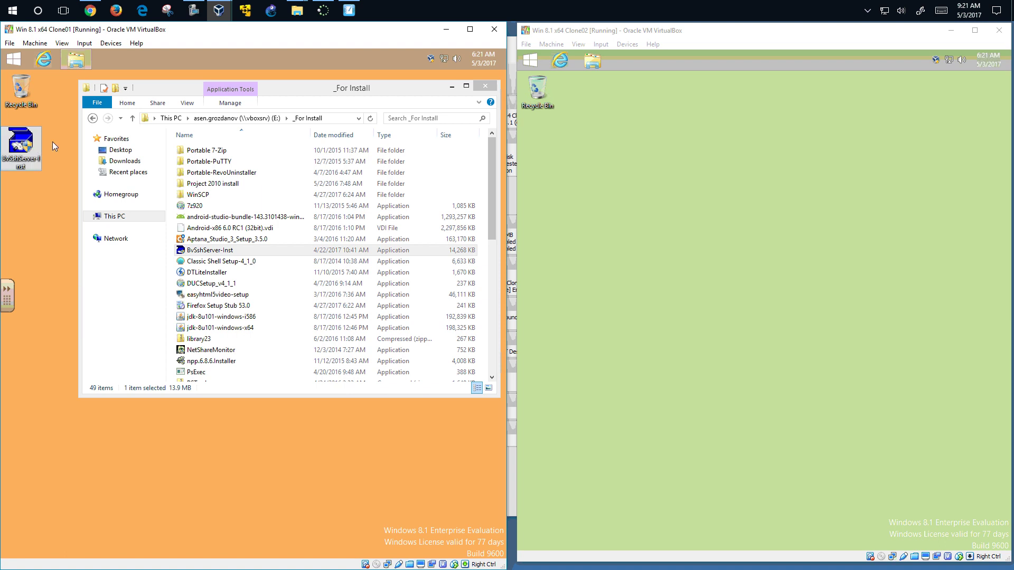
left_click(485, 85)
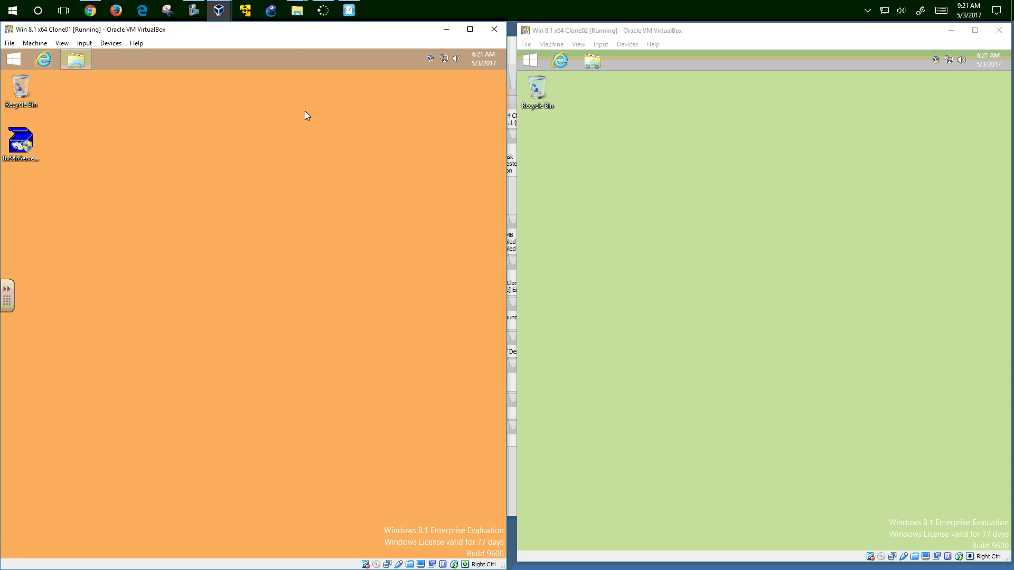
Launch BvSshServer-Inst in Clone01 and bring the Bitvise SSH Server installer dialog in front of its console window
double_click(22, 146)
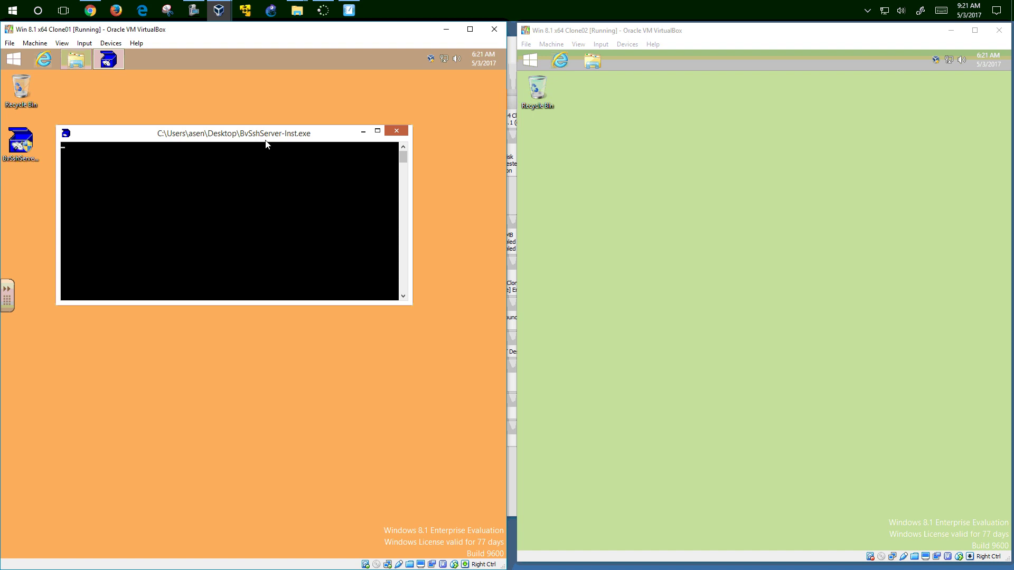
left_click_drag(255, 137, 261, 116)
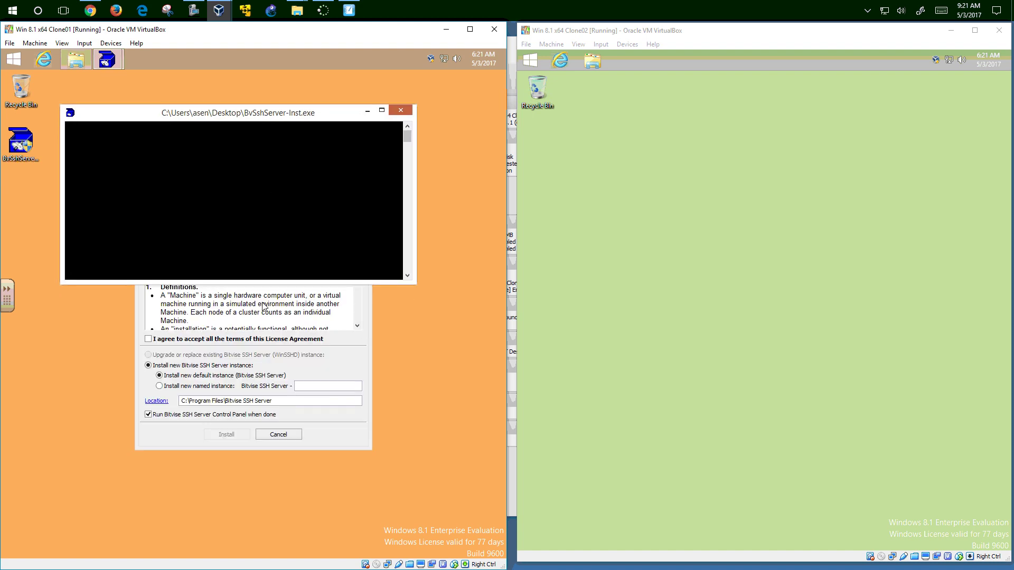
left_click(361, 446)
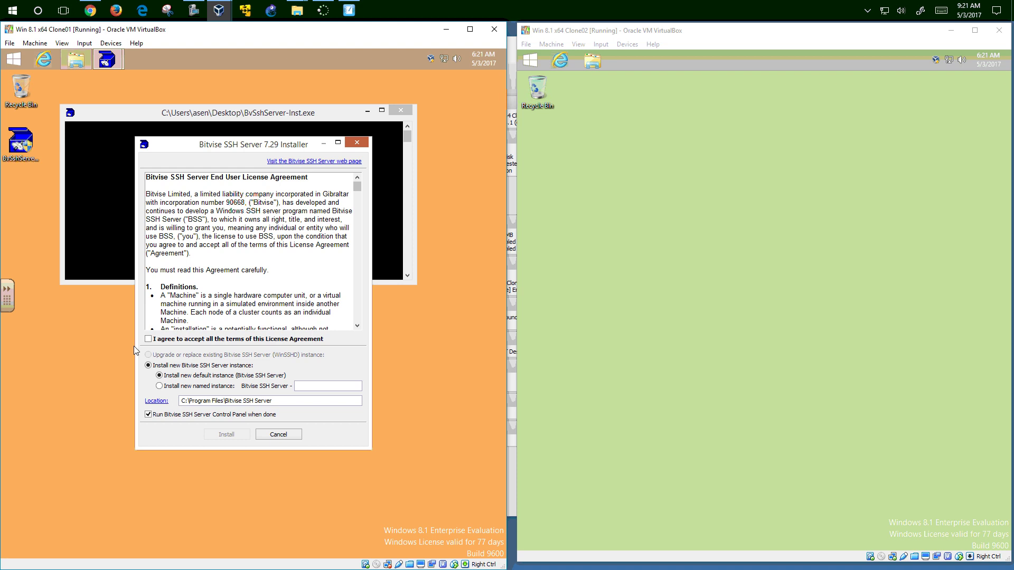
Accept the license agreement and start installing a new default Bitvise SSH Server instance
left_click(149, 339)
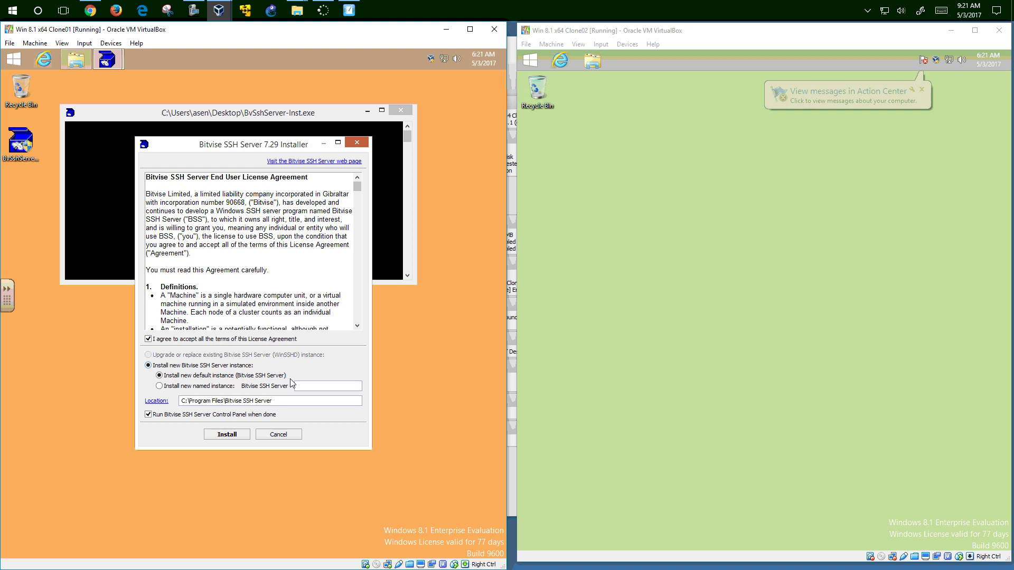
left_click(159, 375)
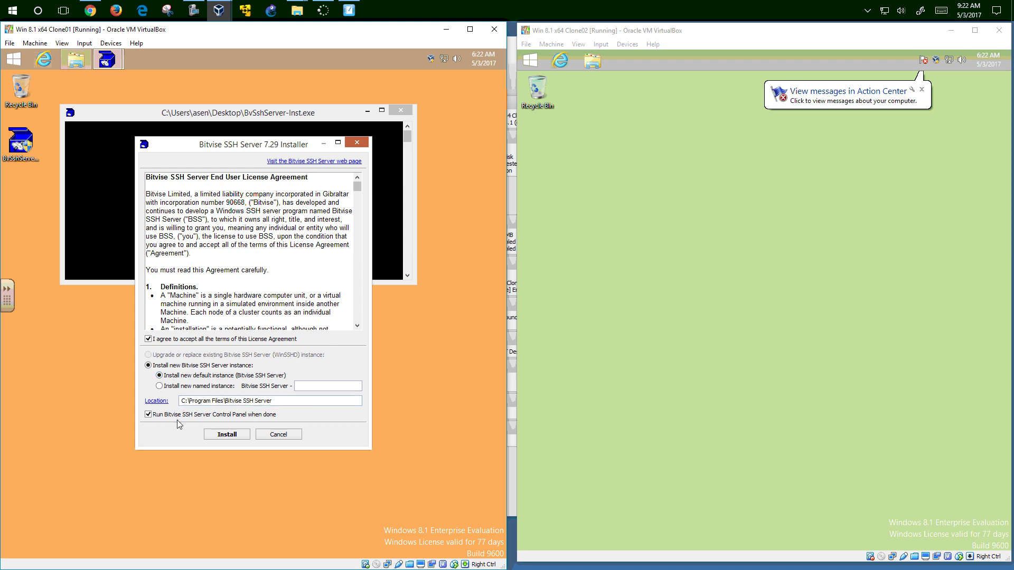
left_click(228, 434)
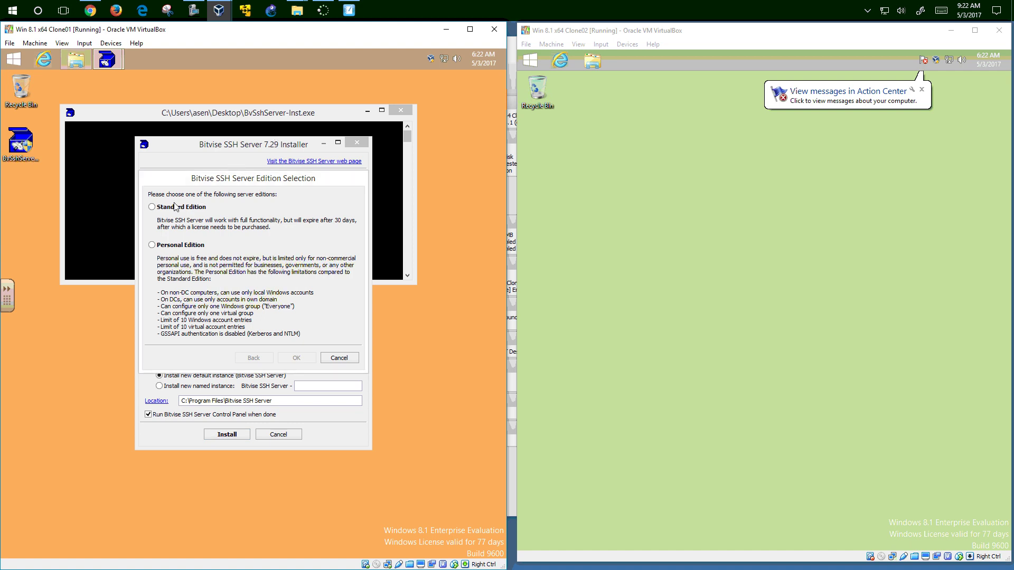
Choose the Personal Edition and proceed with the placeholder entries a, b and c for name, middle name and last name
left_click(152, 245)
left_click(298, 359)
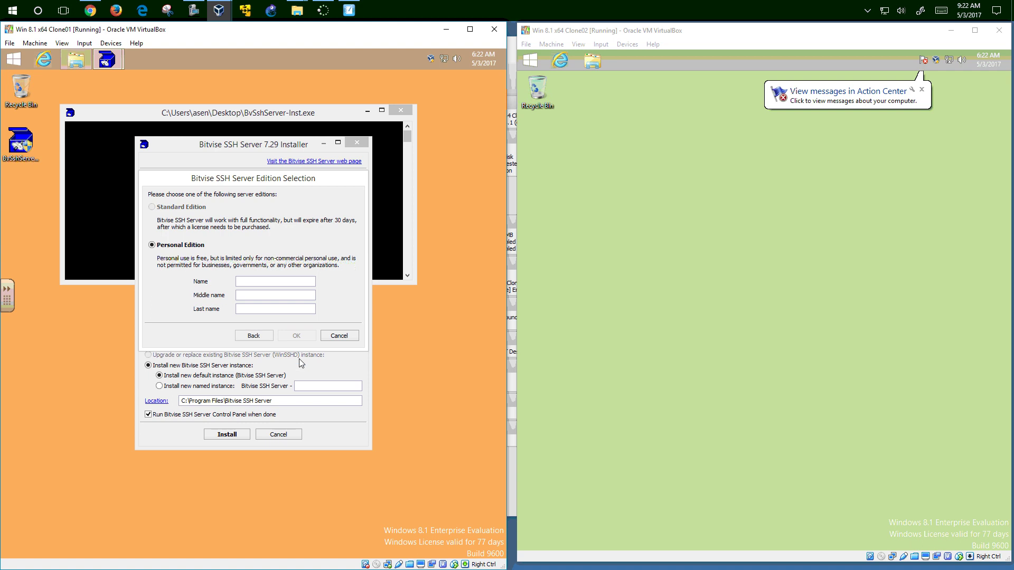
left_click(268, 285)
type("a")
key("Tab")
key("Tab")
type("c")
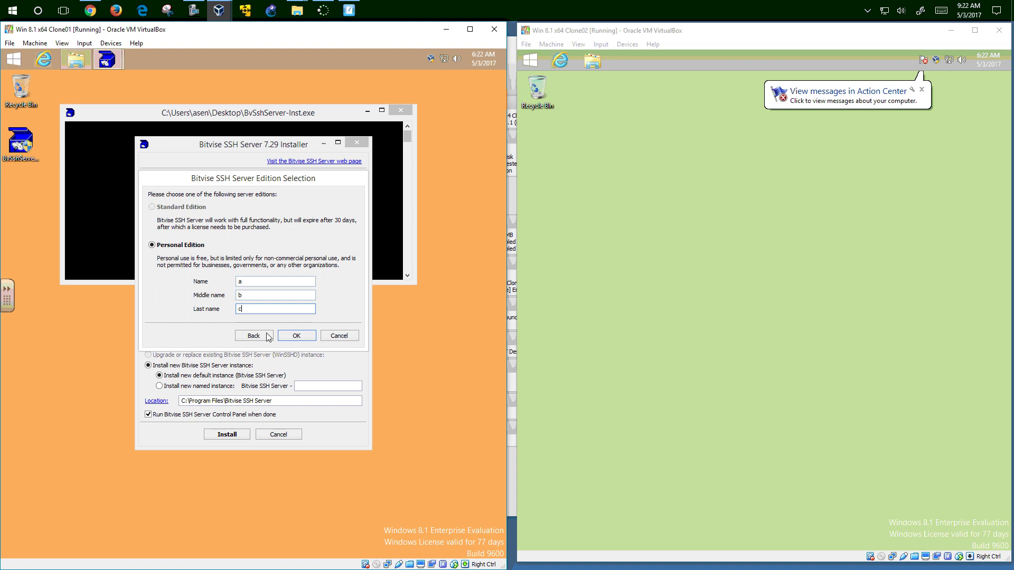
left_click(297, 335)
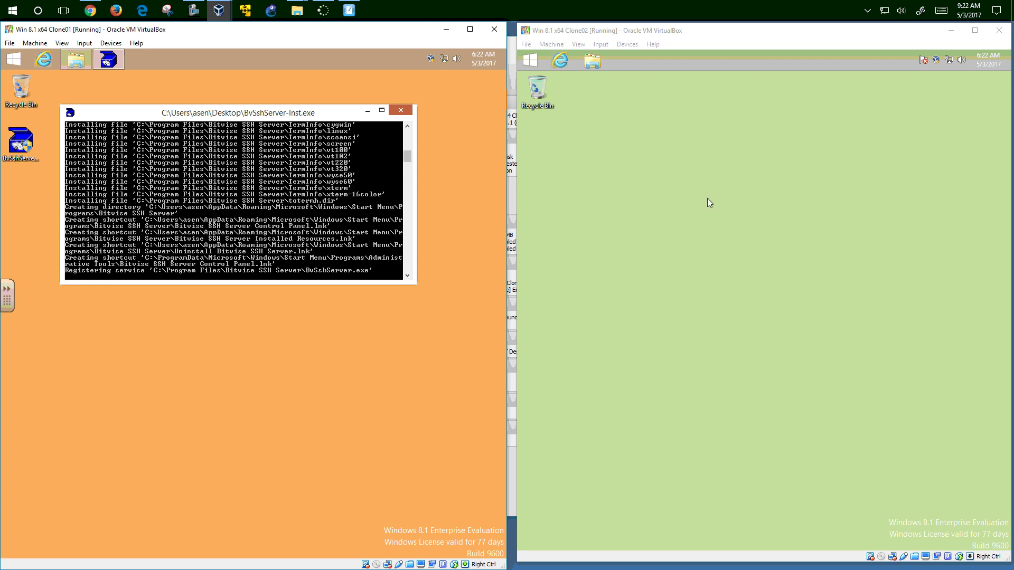
Open a Command Prompt in both Clone02 and Clone01 and maximize each one
left_click(529, 60)
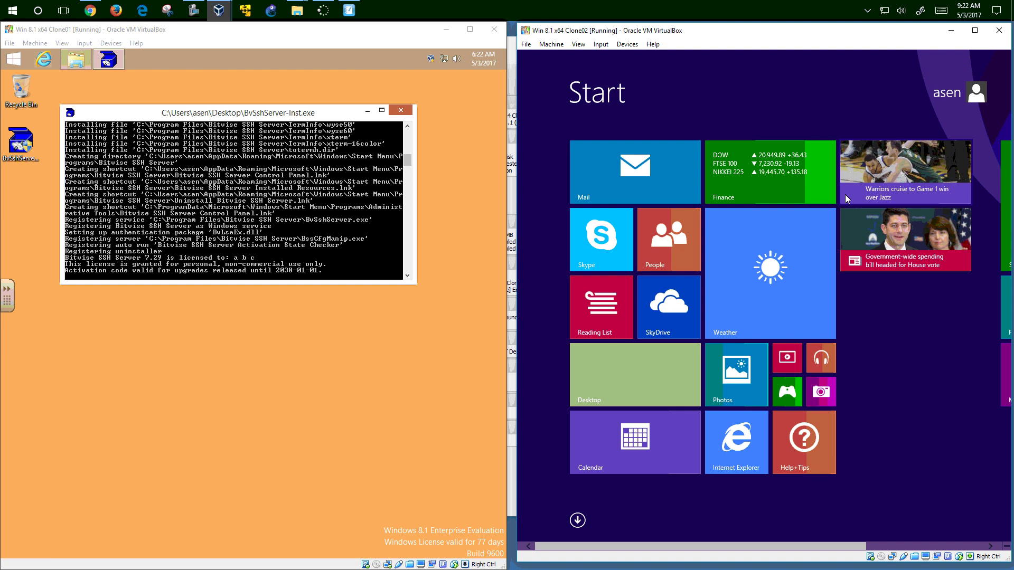
type("cmd")
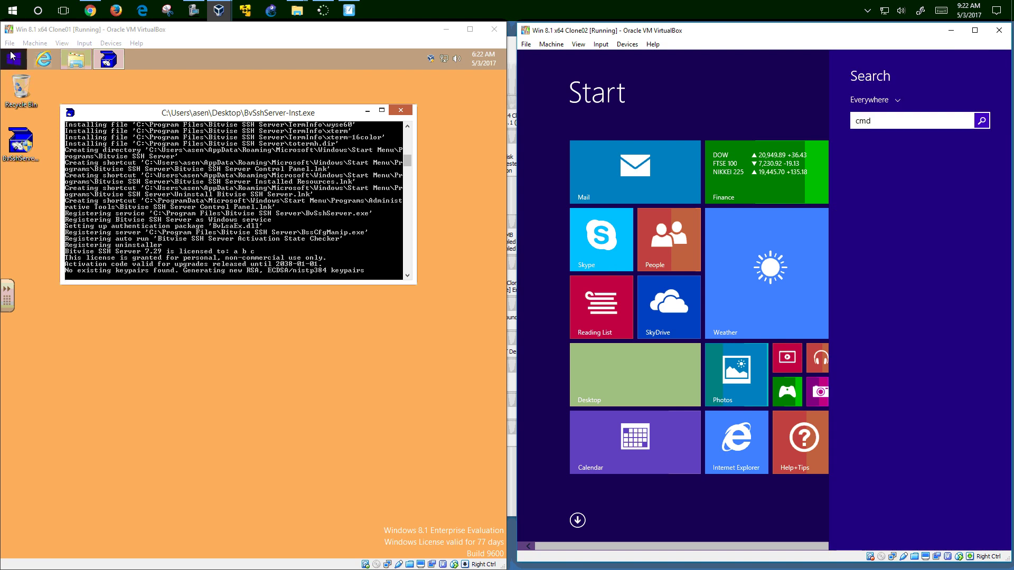
left_click(10, 58)
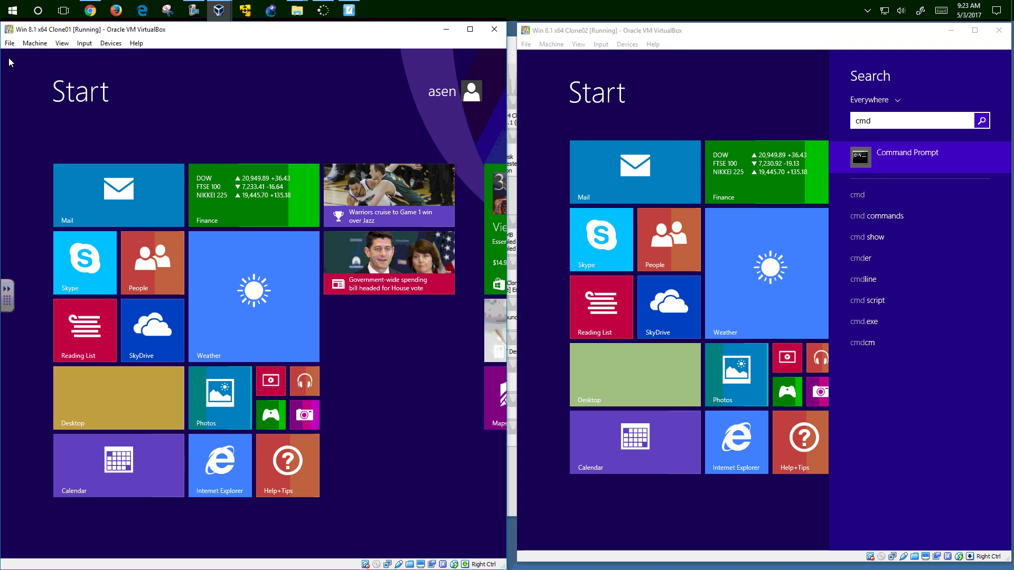
left_click(930, 156)
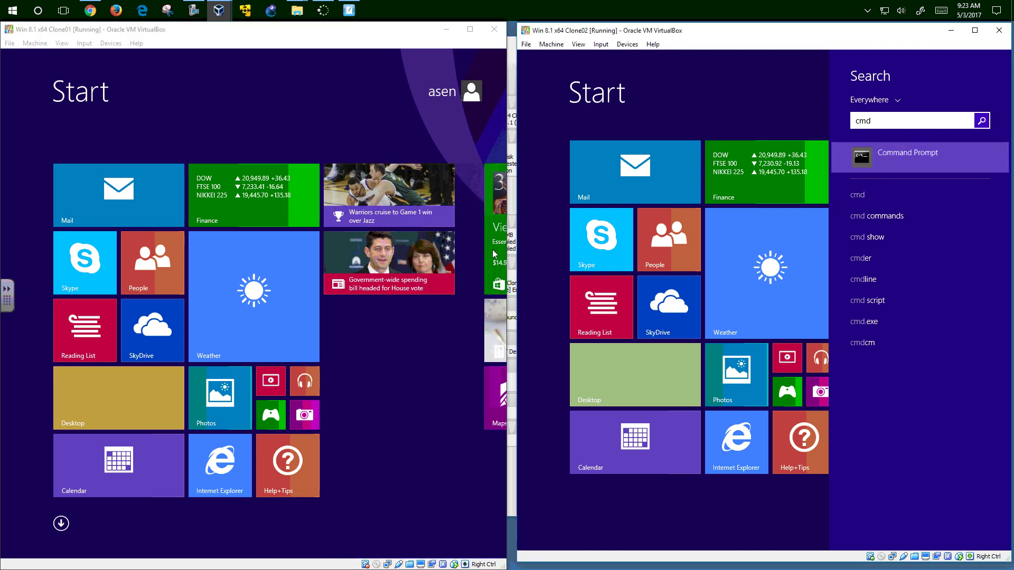
key("Return")
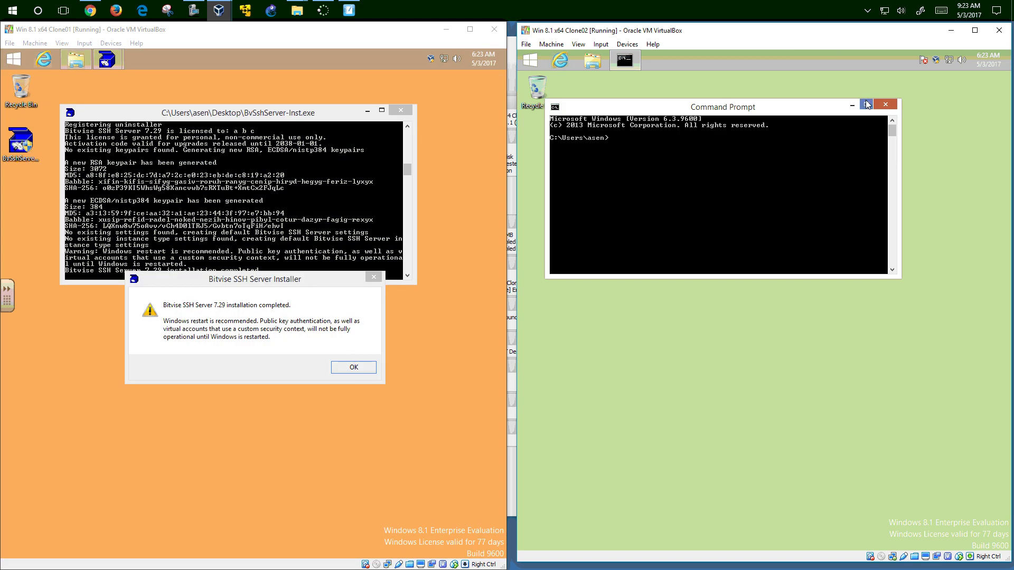
left_click(866, 105)
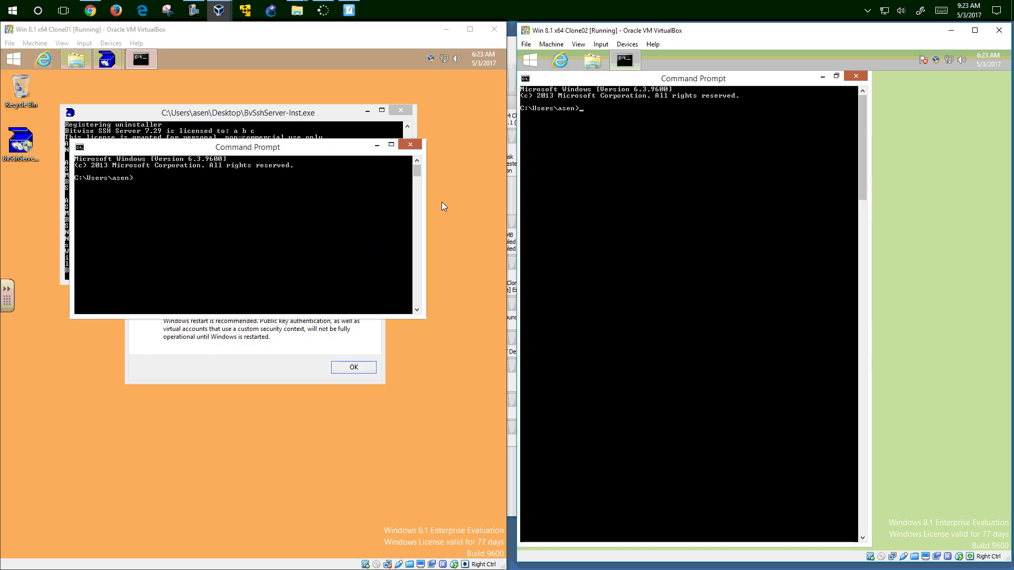
left_click(391, 144)
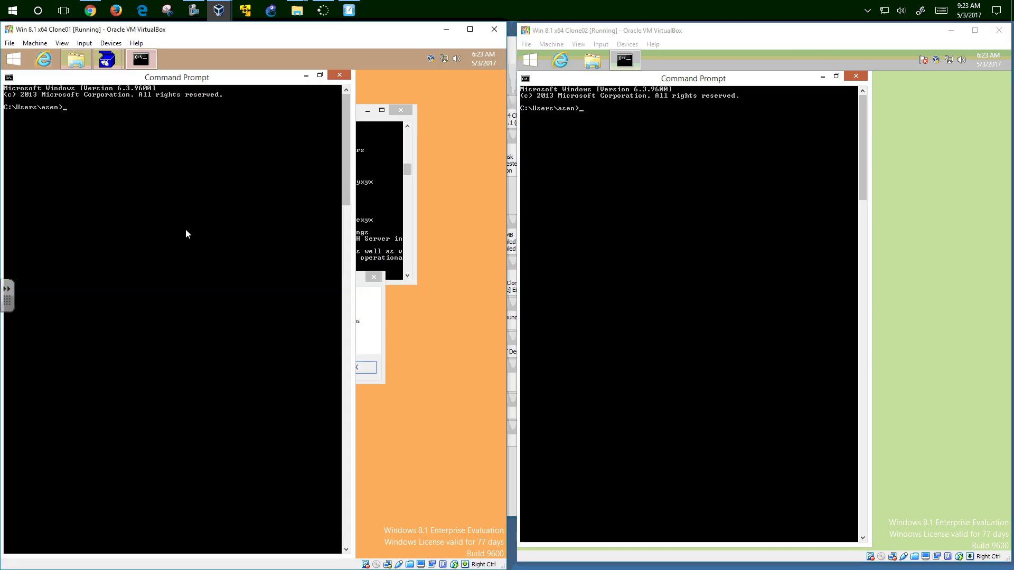
Run ipconfig /all in the Command Prompt of Clone01 and of Clone02
type("ipconfig /all")
key("Return")
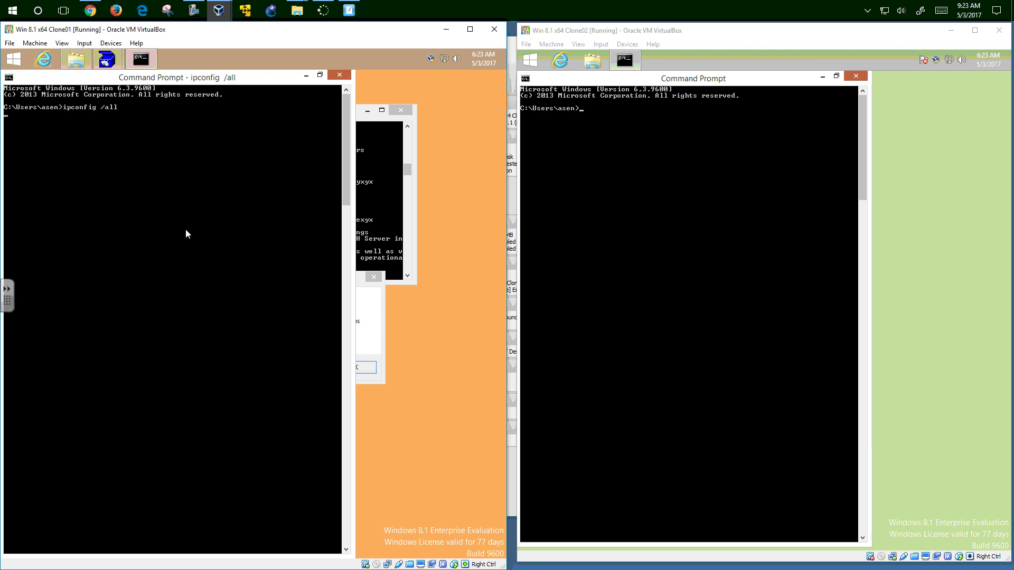
left_click(670, 182)
type("ip")
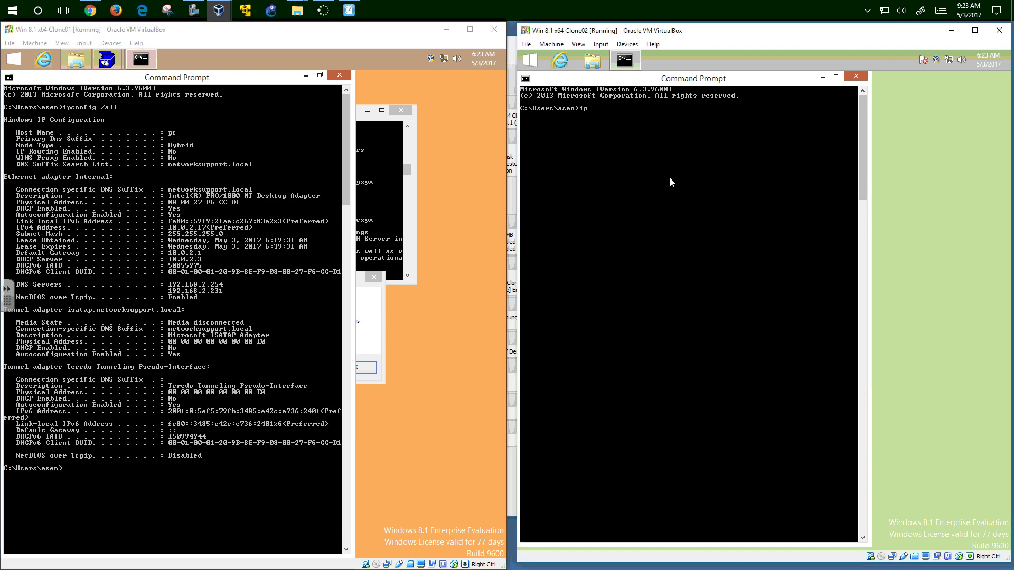
type("config /all")
key("Return")
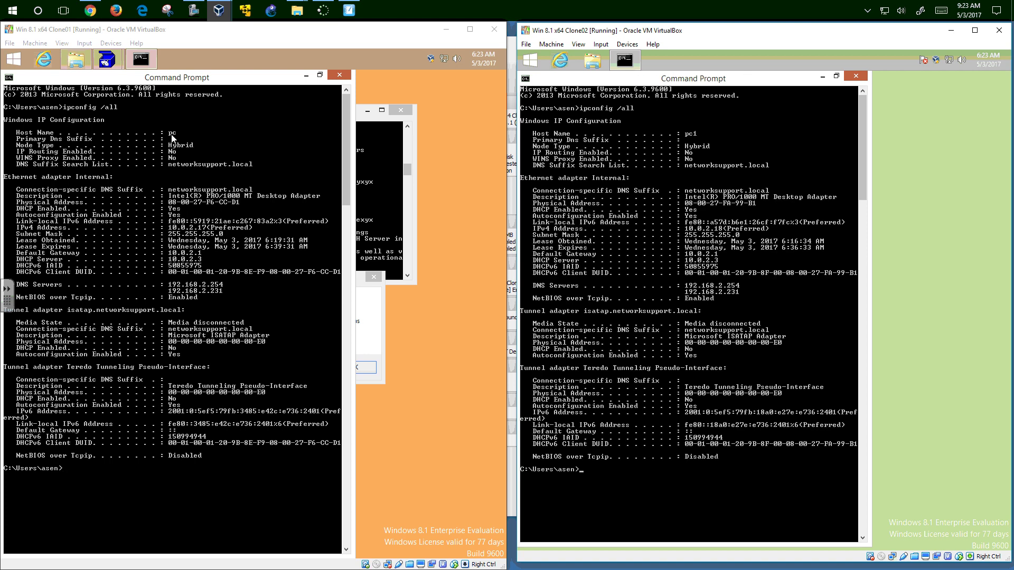
Mark the Host Name lines and the IPv4 Address lines in both clones' ipconfig output to compare them
right_click(190, 130)
left_click(209, 128)
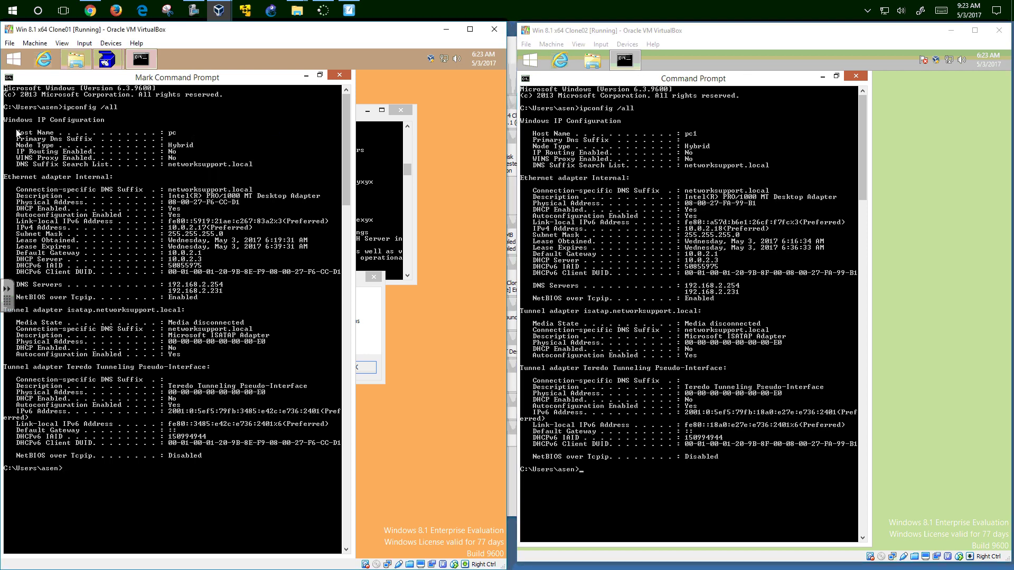
left_click_drag(17, 130, 174, 132)
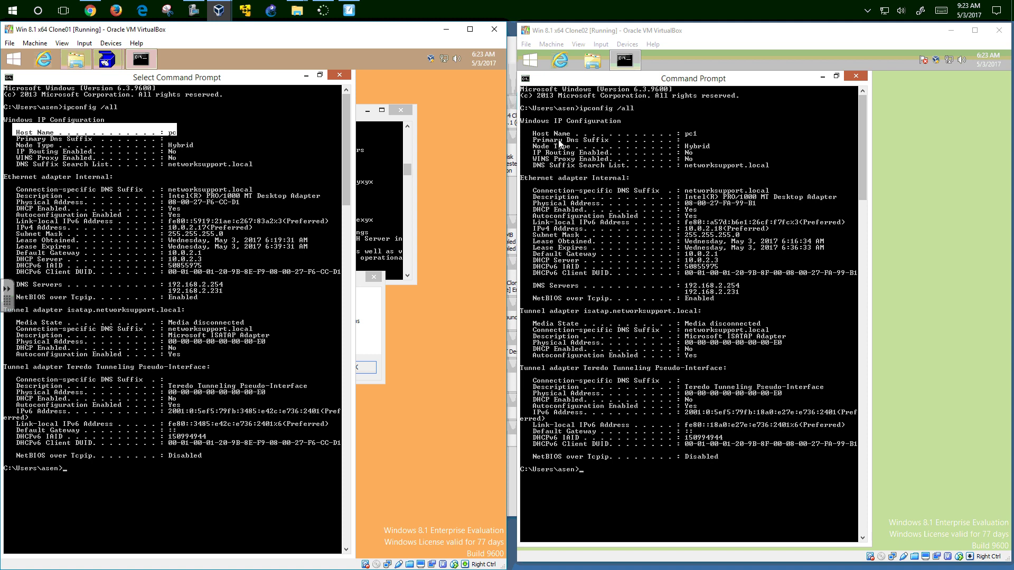
right_click(651, 118)
left_click(663, 126)
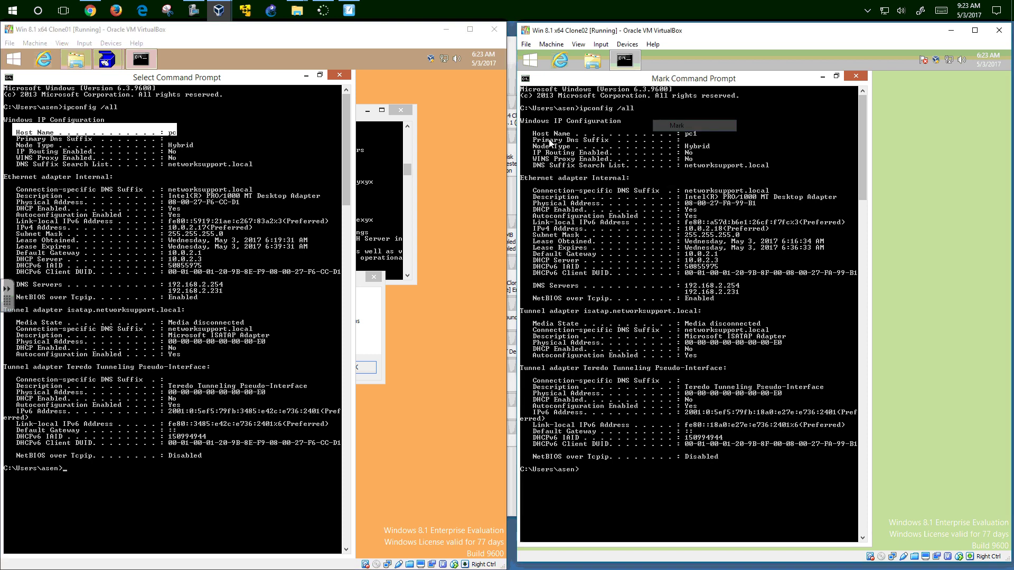
left_click_drag(531, 134, 714, 129)
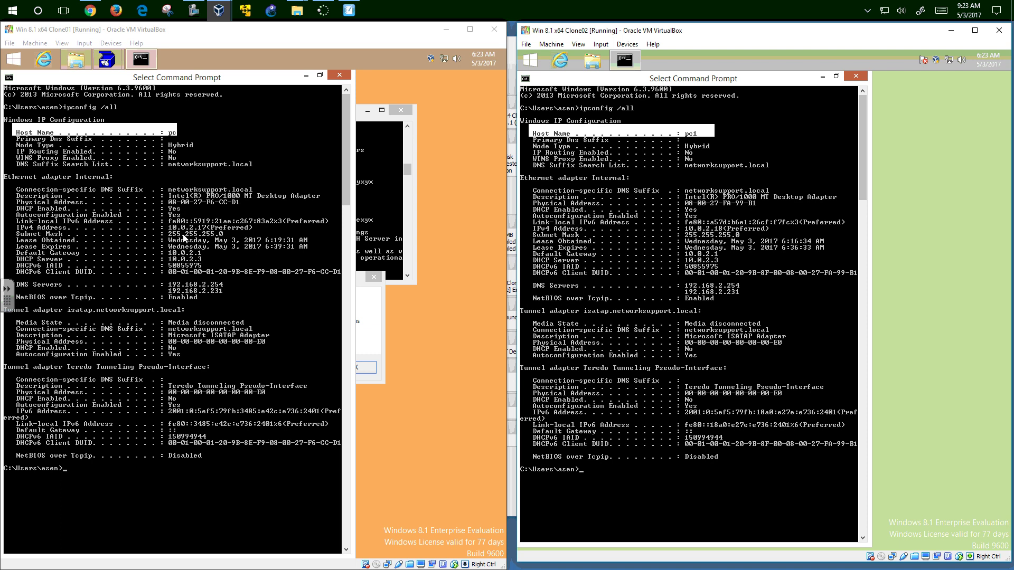
left_click_drag(17, 228, 264, 229)
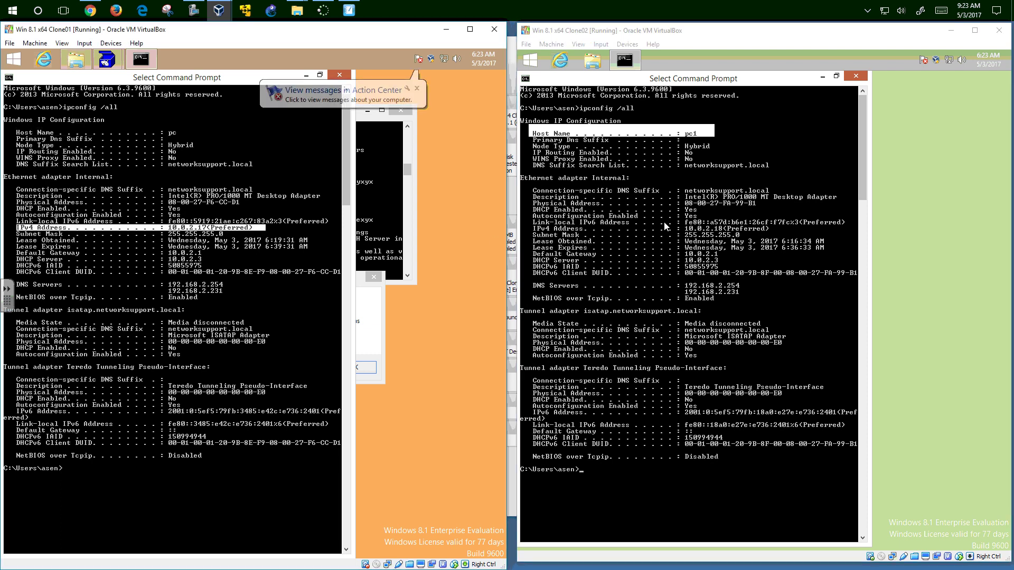
left_click_drag(532, 232, 778, 237)
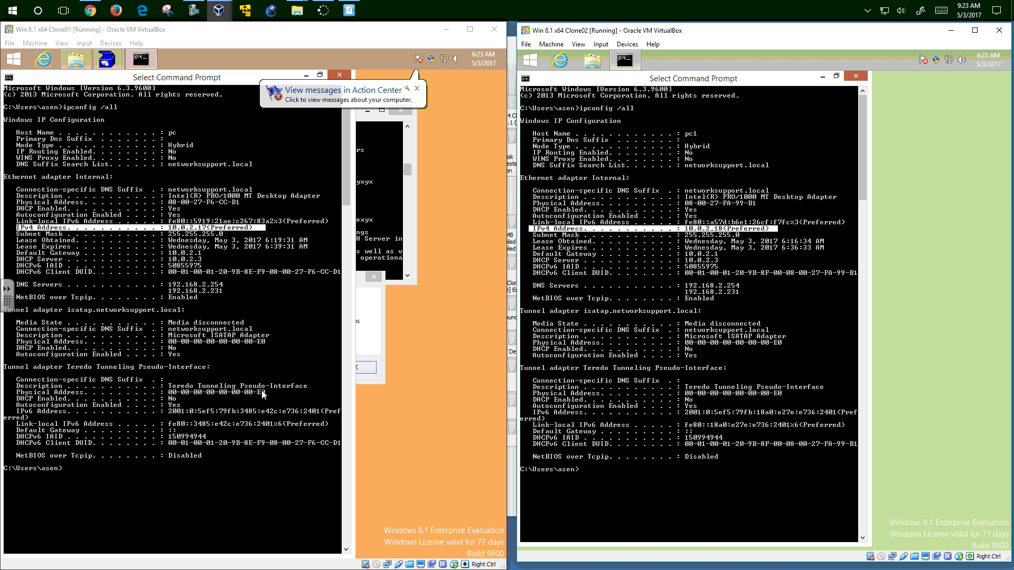
Ping 10.0.2.18 from the Clone01 Command Prompt to test the connection to Clone02
left_click(114, 486)
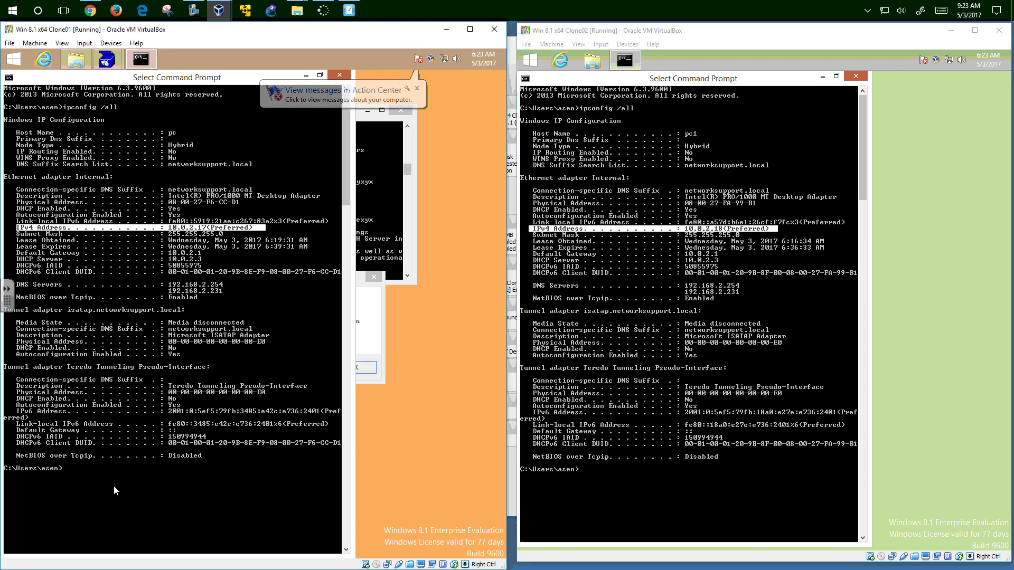
type("ping 10.0.2.18")
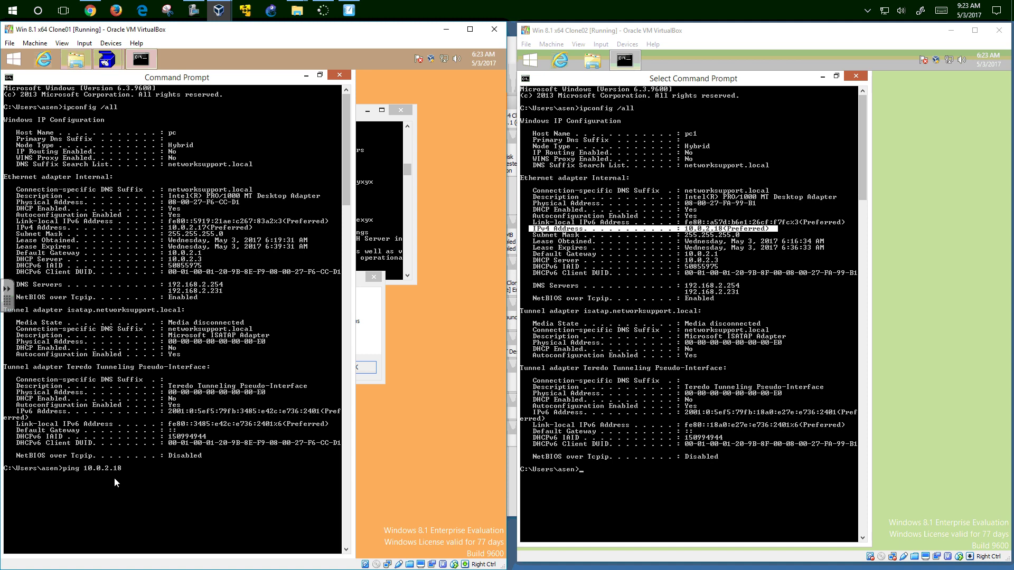
key("Return")
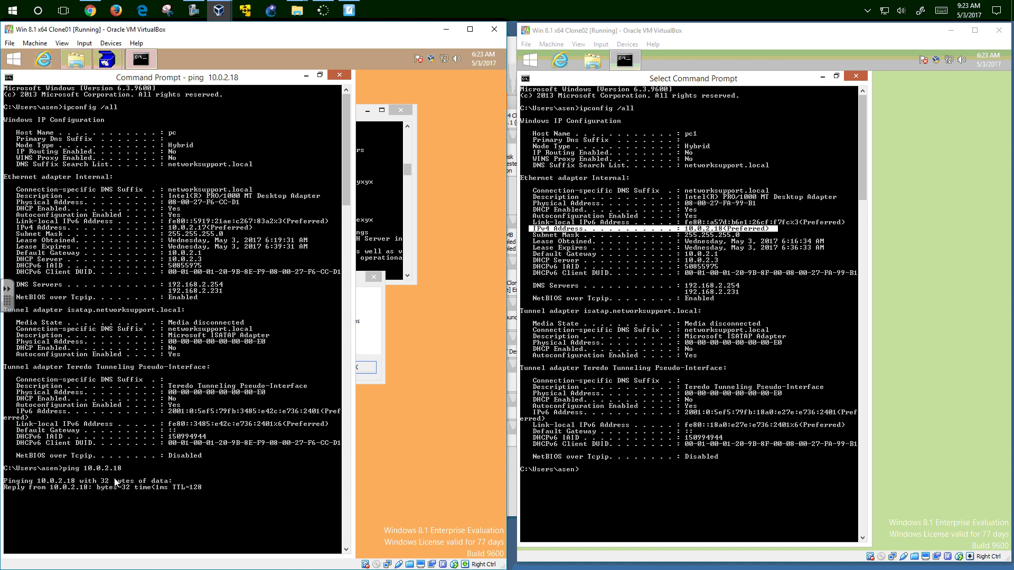
Ping 10.0.2.17 from the Clone02 Command Prompt, and minimize the Command Prompt windows in both clones
left_click(616, 477)
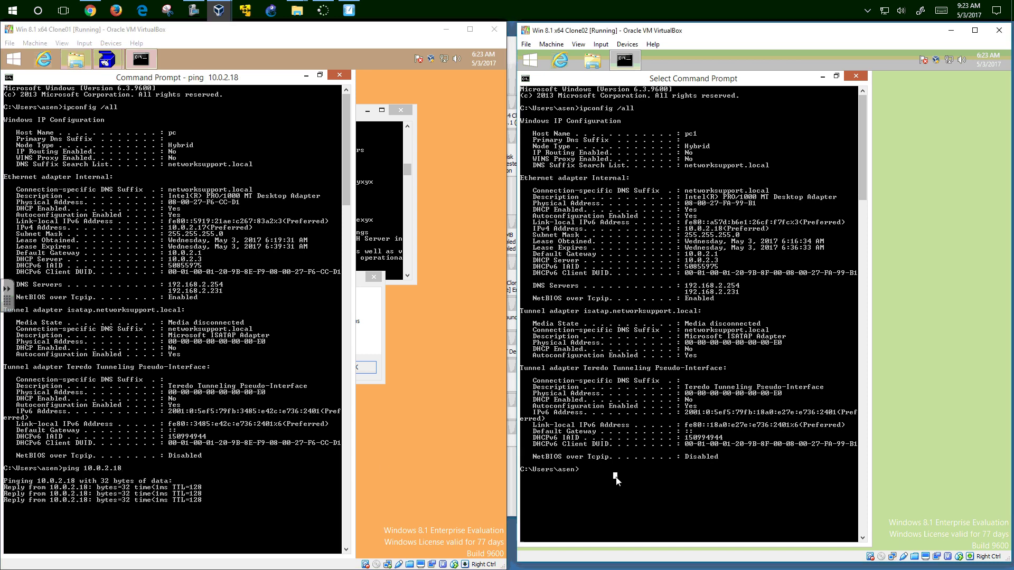
type("ping 10.0.2.")
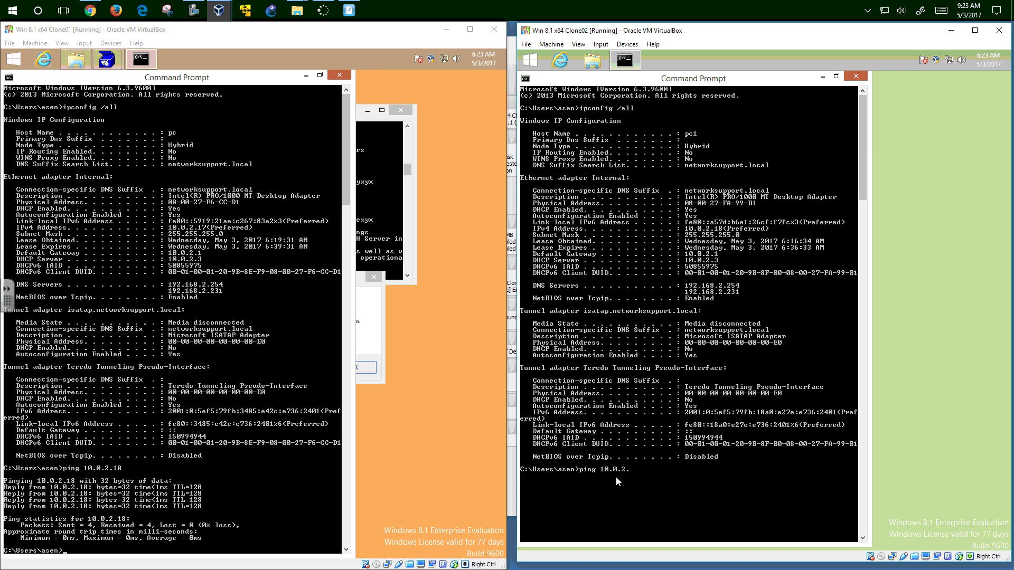
type("17")
key("Return")
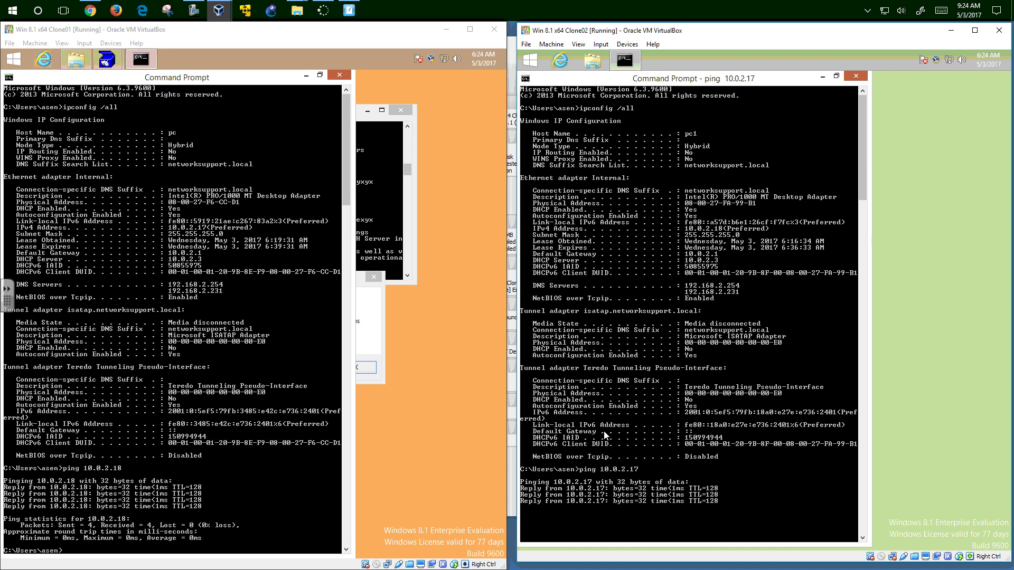
left_click(306, 76)
left_click(823, 77)
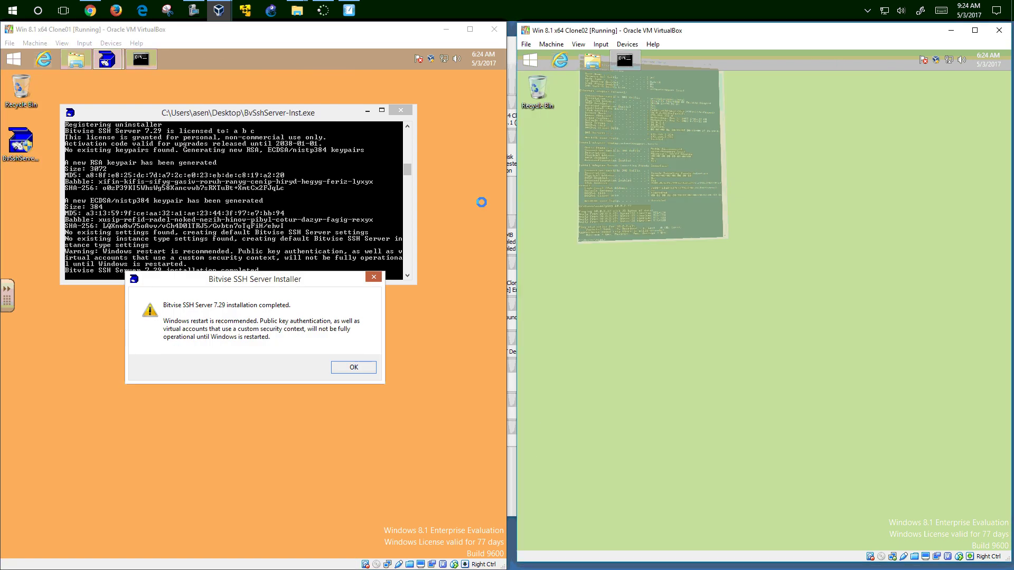
Acknowledge the Bitvise SSH Server installer's completion message in Clone01 and close the Bitvise SSH Server Control Panel
left_click_drag(227, 284, 216, 318)
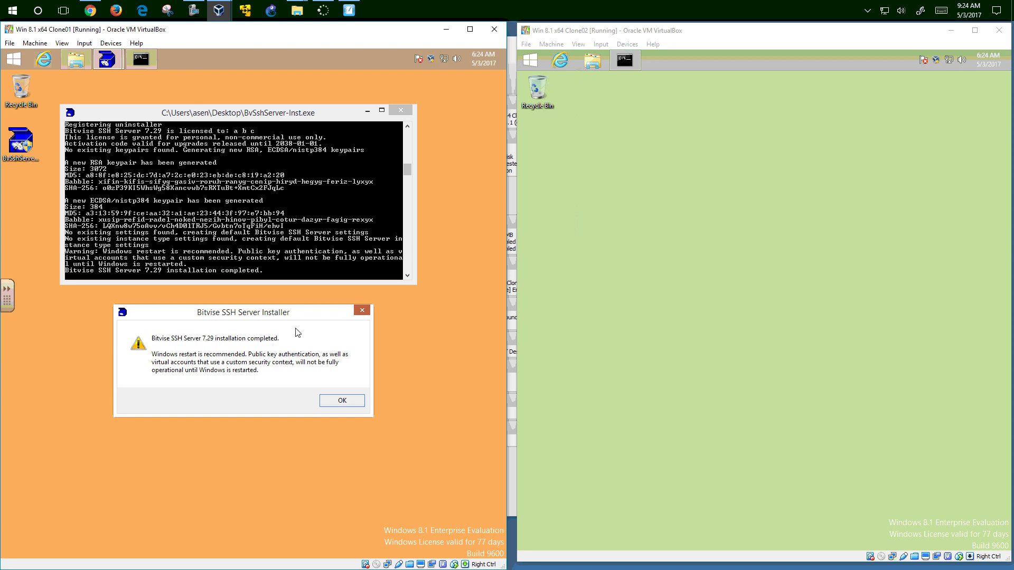
left_click(341, 402)
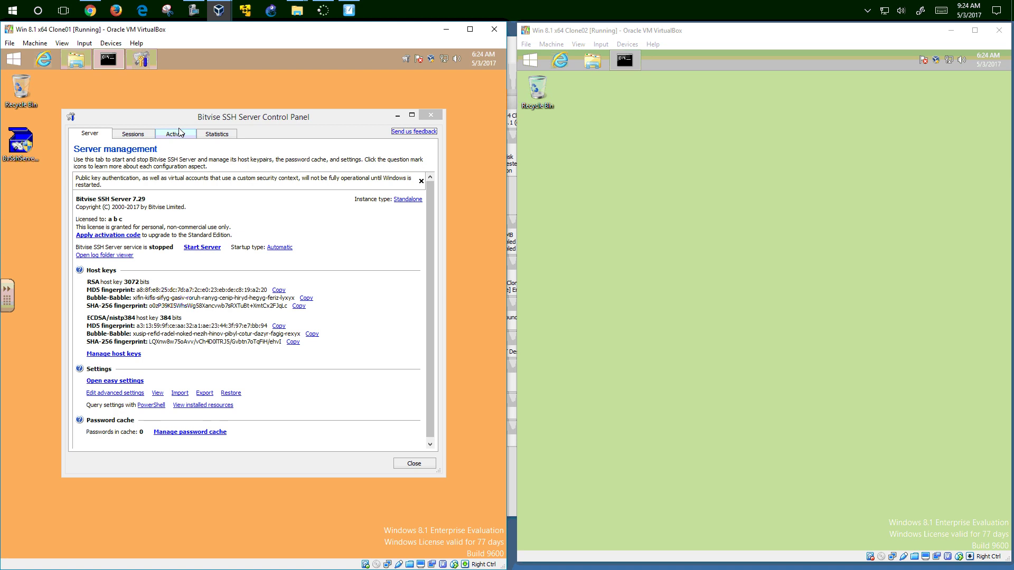
left_click_drag(185, 118, 186, 108)
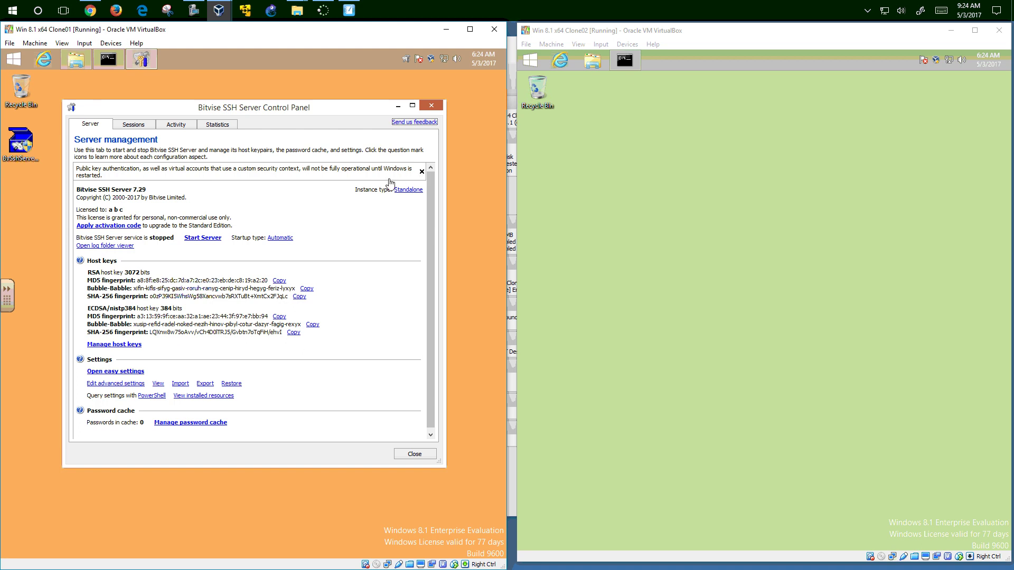
left_click(415, 454)
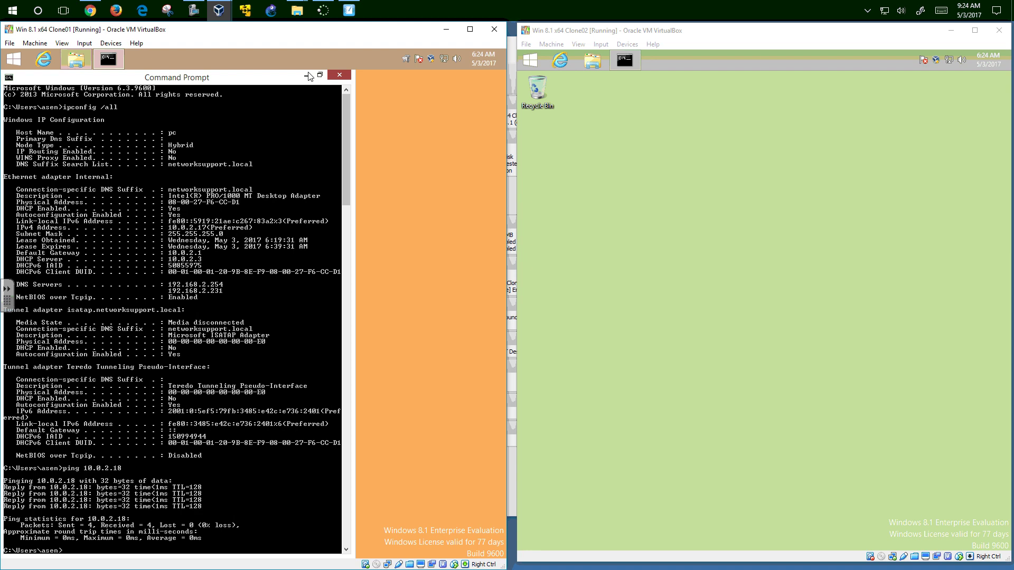
Close the Command Prompt in Clone01 and clear the _For Install folder window off the desktop
left_click(339, 74)
left_click(76, 60)
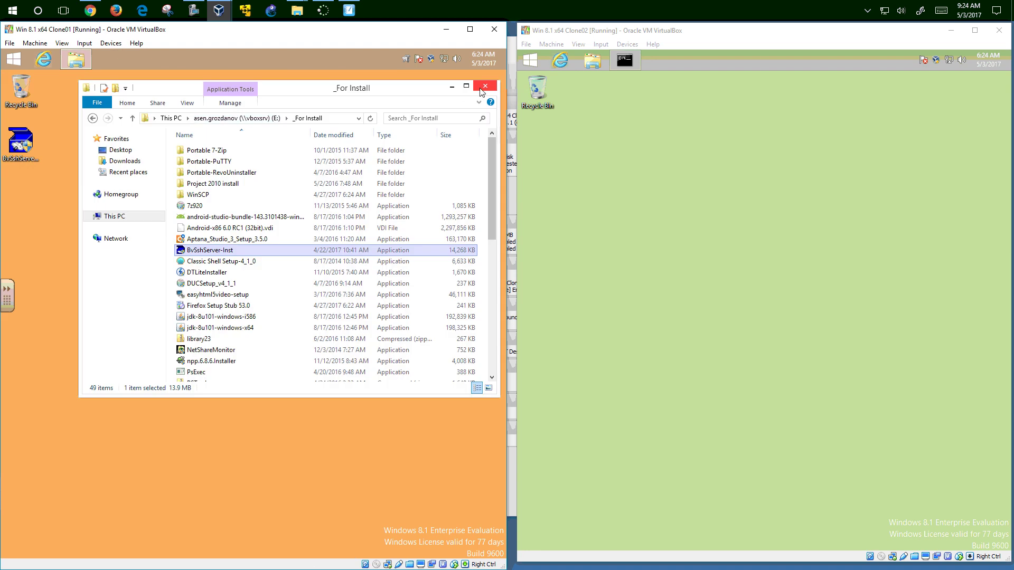
left_click(453, 88)
Restart the Clone01 Windows guest from its Start screen power options
left_click(14, 60)
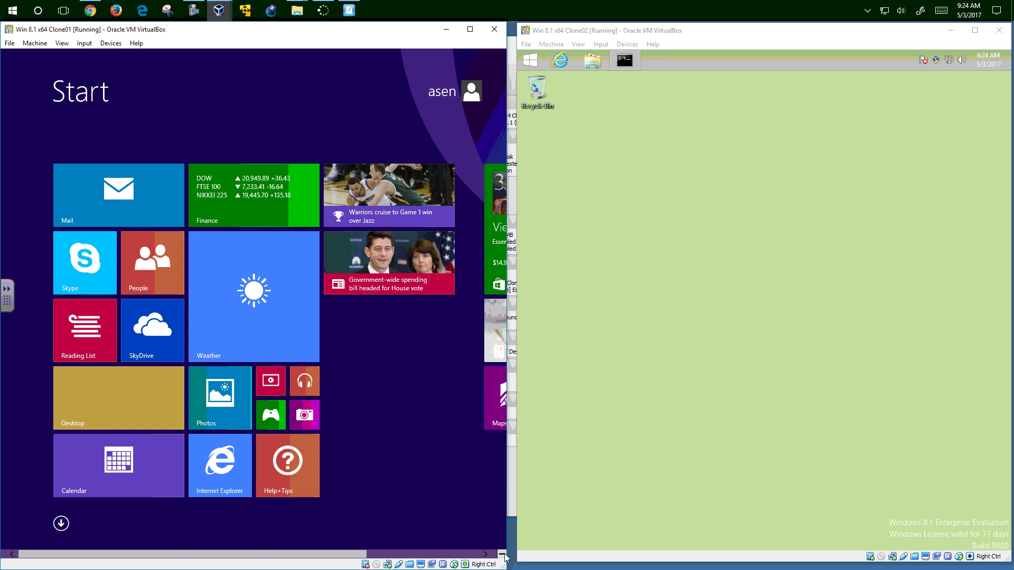
mouse_move(505, 50)
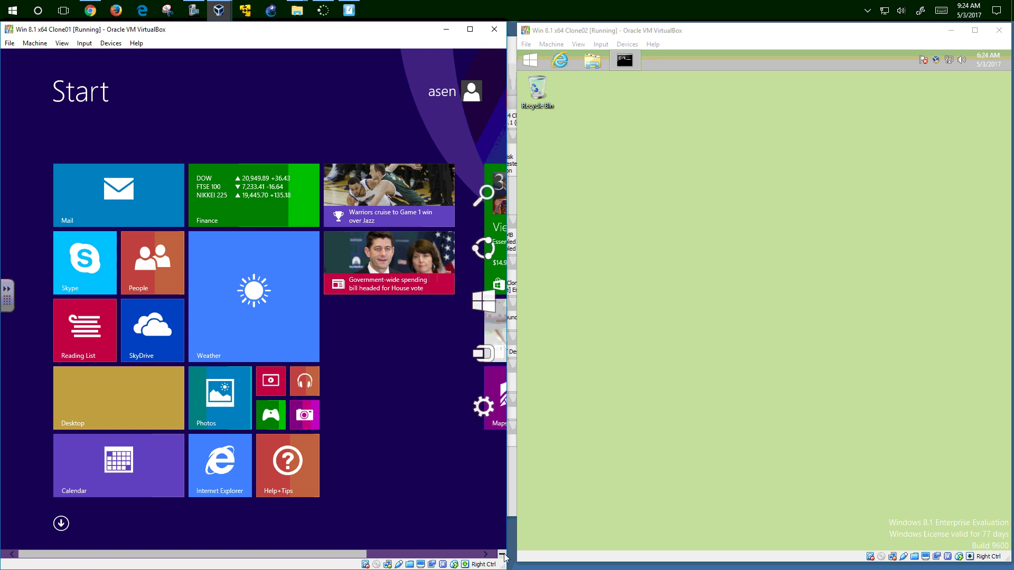
left_click(486, 411)
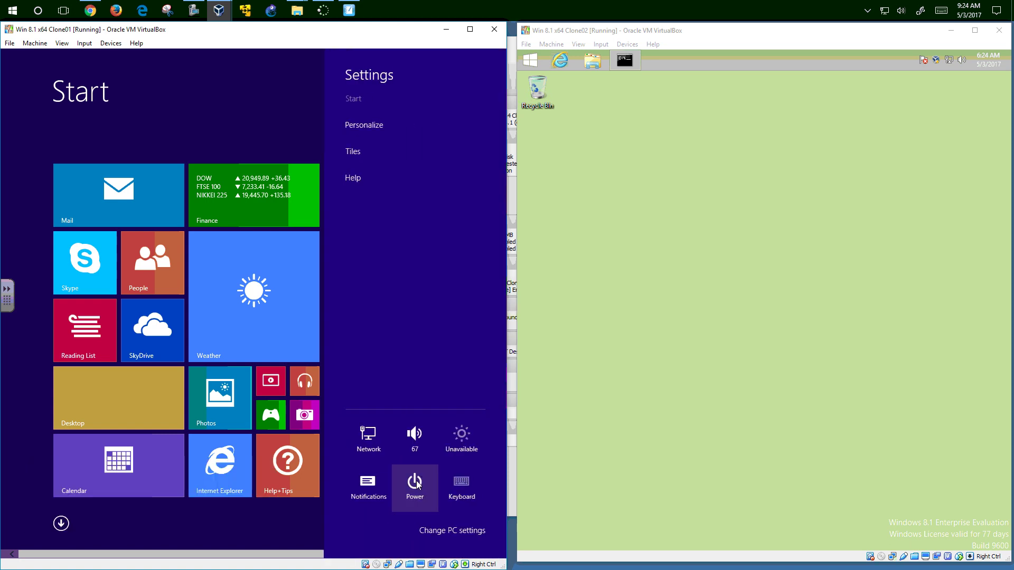
left_click(416, 482)
left_click(406, 450)
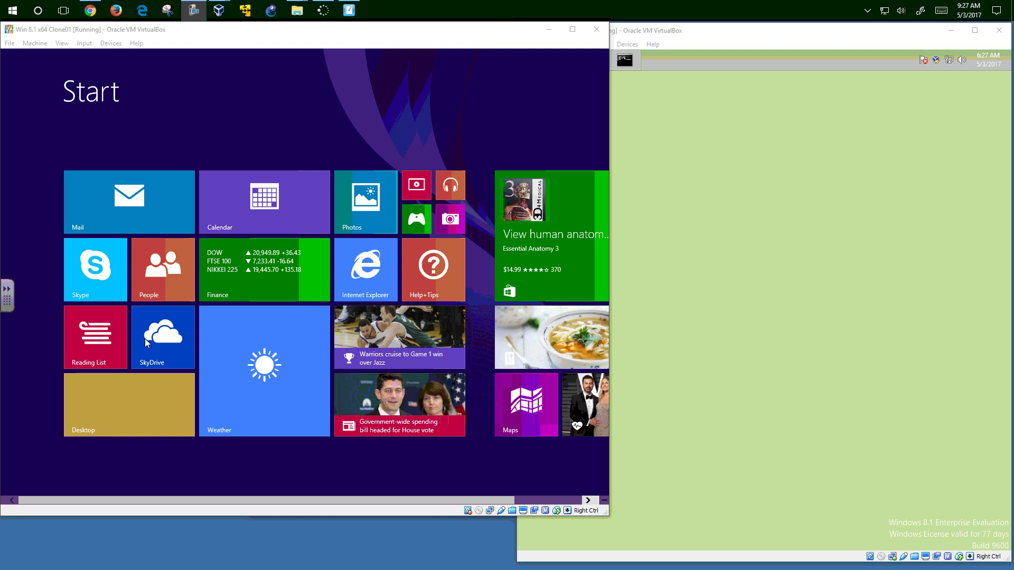
Check the restarted Clone01 desktop and shut down the Clone01 Windows guest
left_click(131, 384)
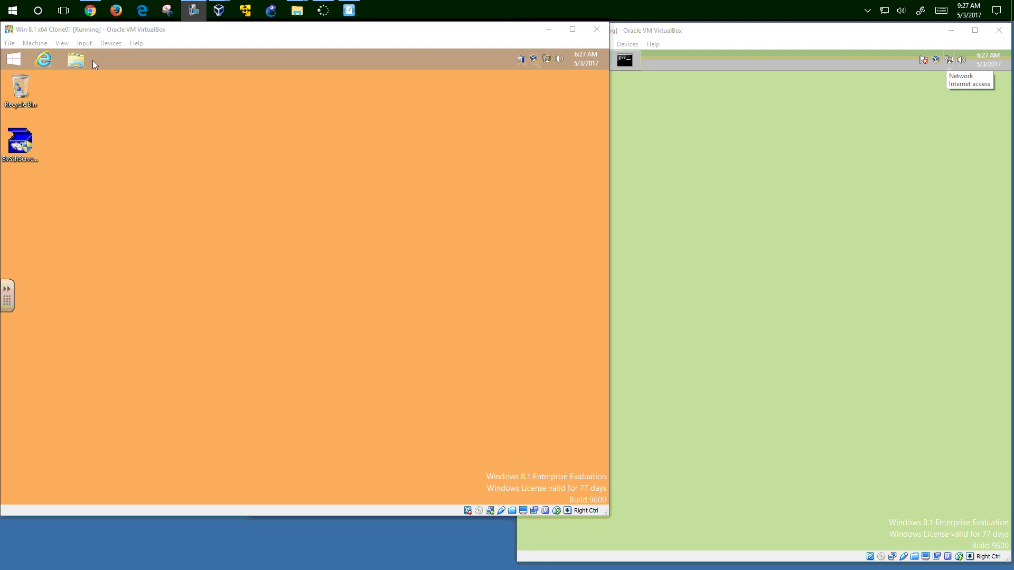
left_click(33, 97)
key("super")
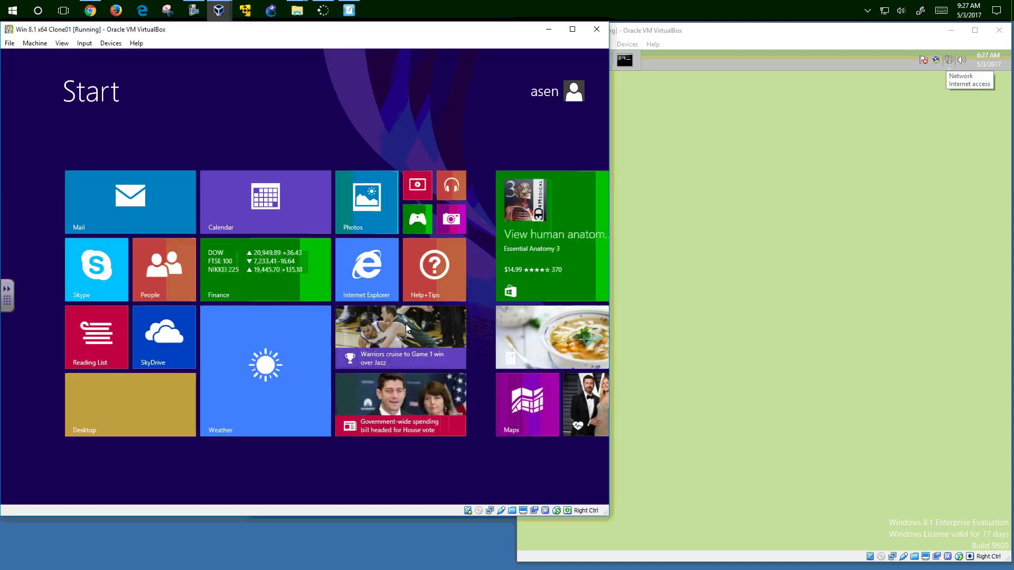
mouse_move(606, 499)
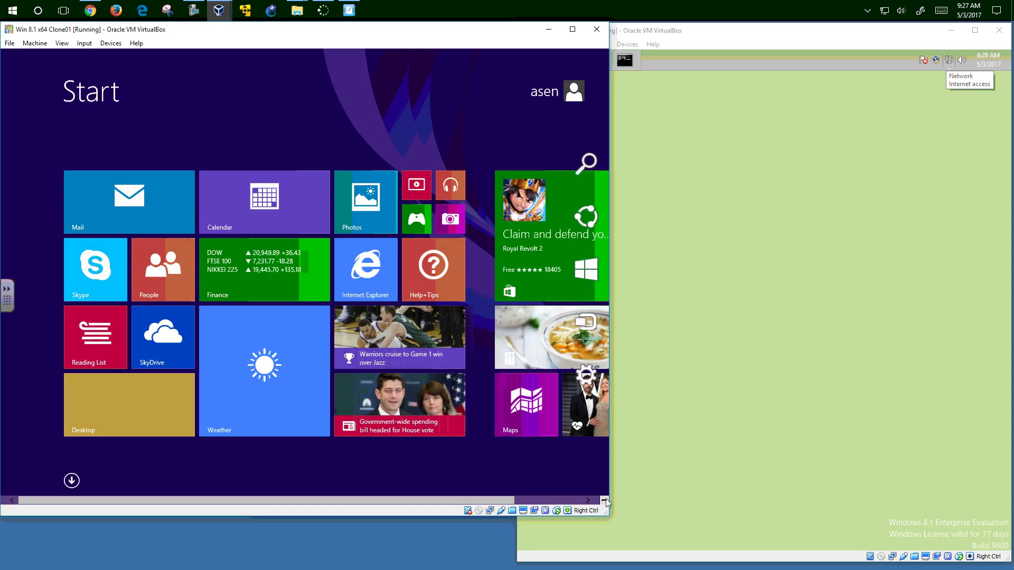
left_click(589, 379)
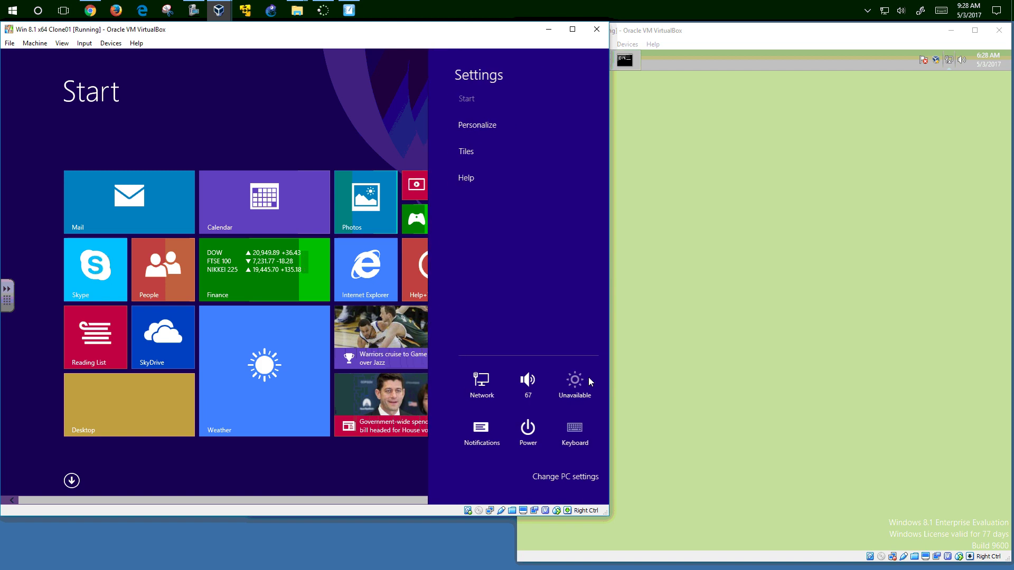
left_click(515, 432)
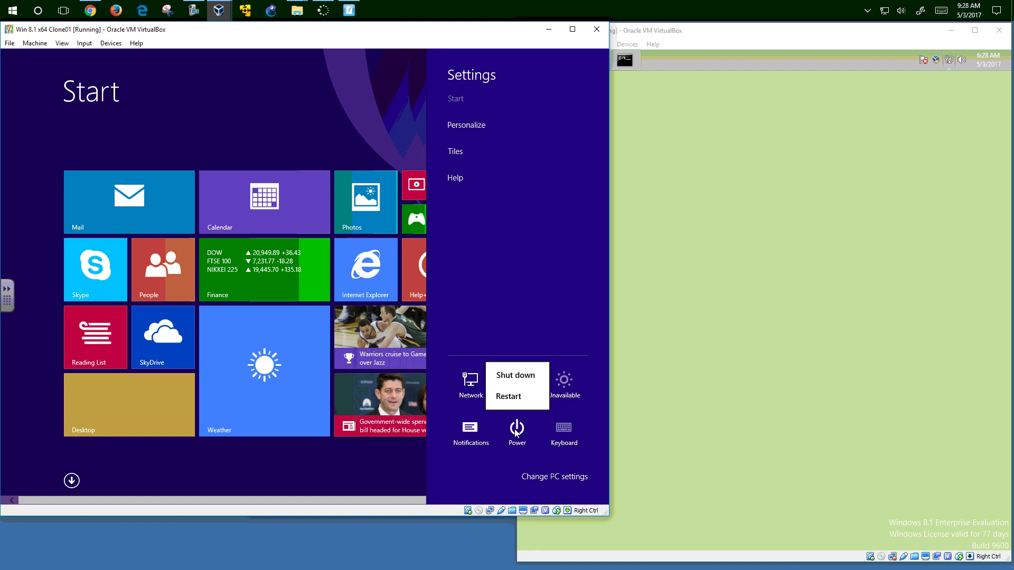
left_click(516, 376)
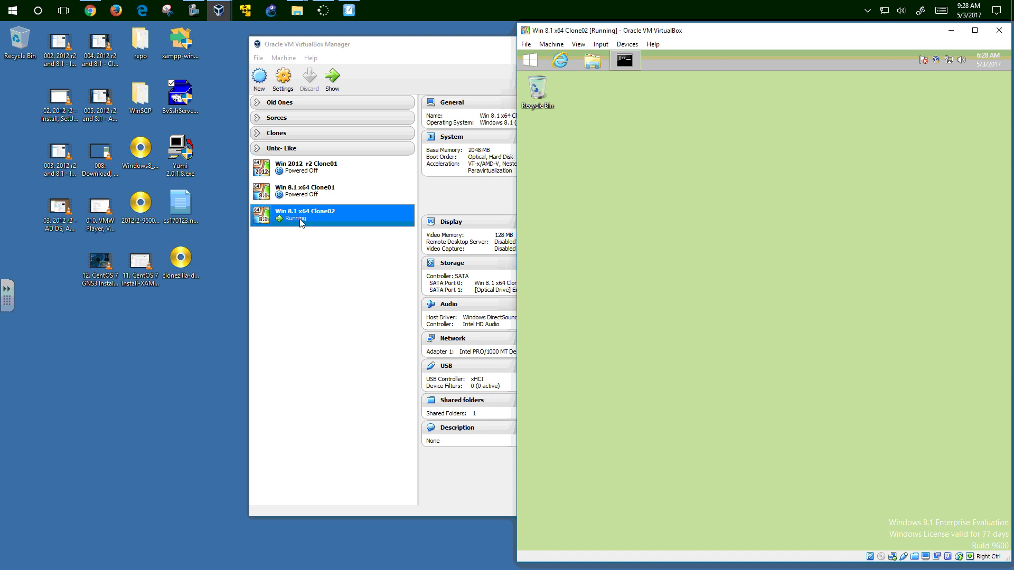
Open the storage settings of the powered-off Win 8.1 x64 Clone01 virtual machine
left_click(293, 193)
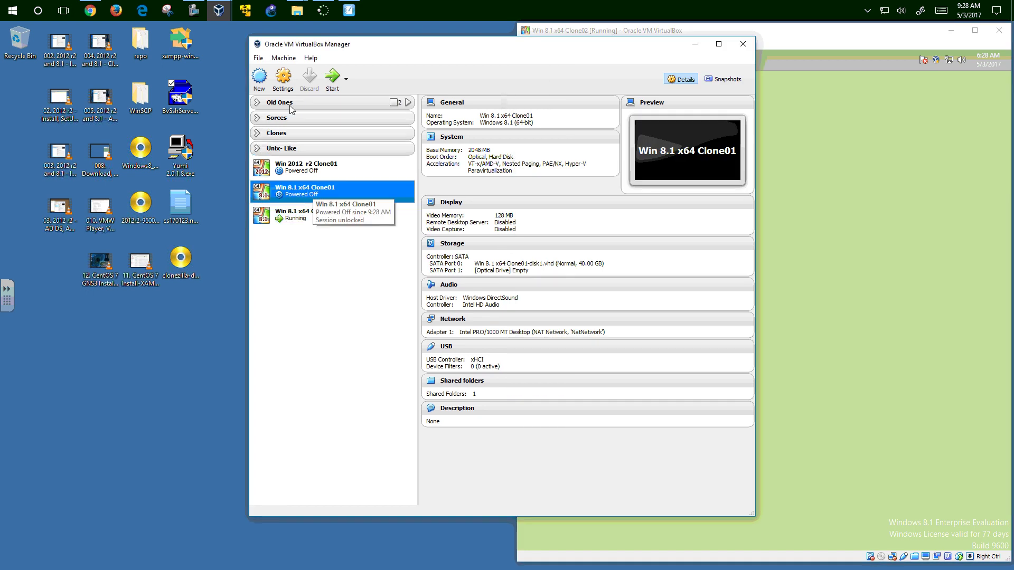
left_click(283, 78)
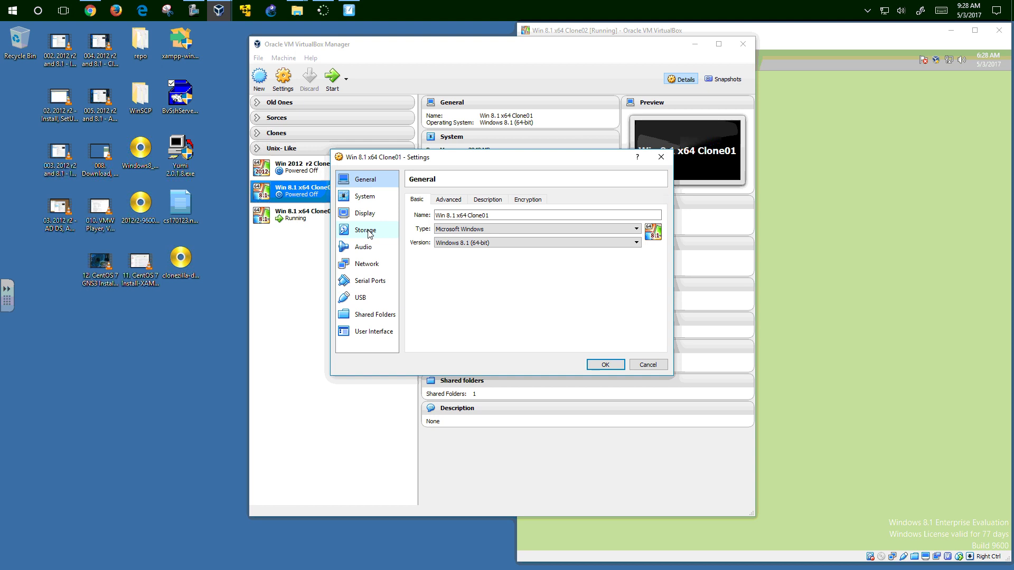
left_click_drag(406, 159, 344, 244)
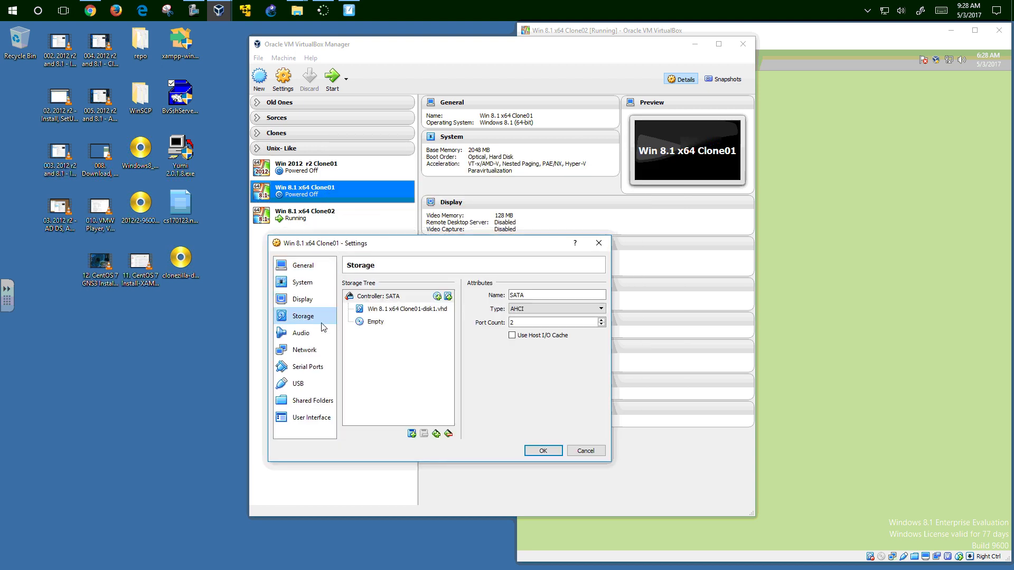
left_click(303, 317)
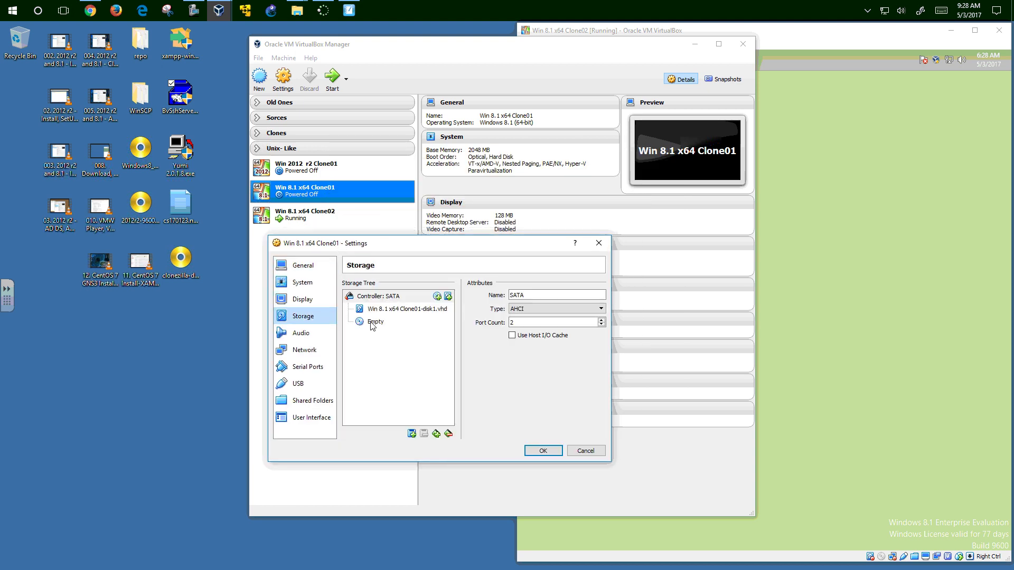
Start creating a new hard disk on Clone01's SATA controller as a dynamically allocated VHD
left_click(448, 297)
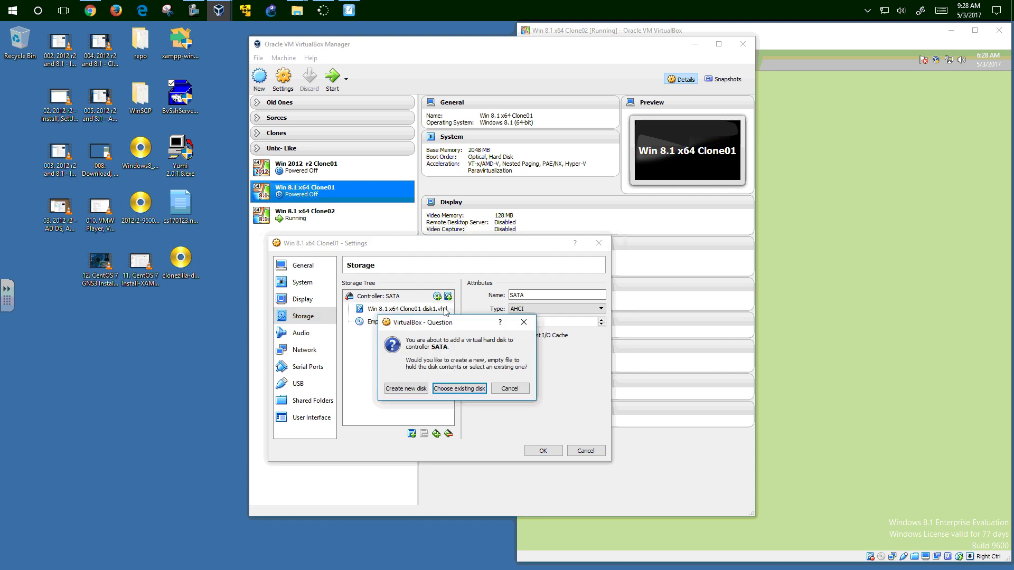
left_click(406, 389)
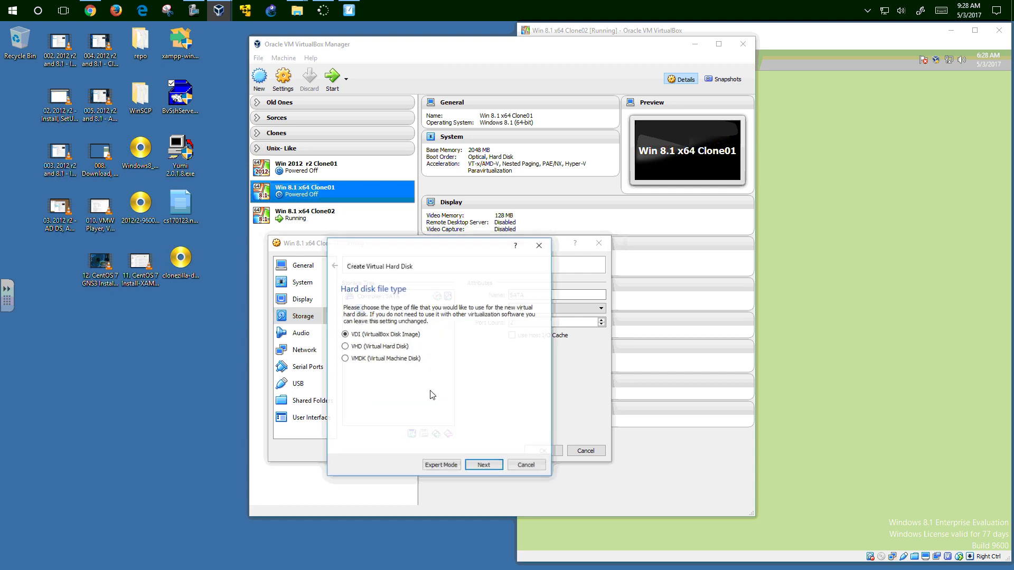
left_click(354, 349)
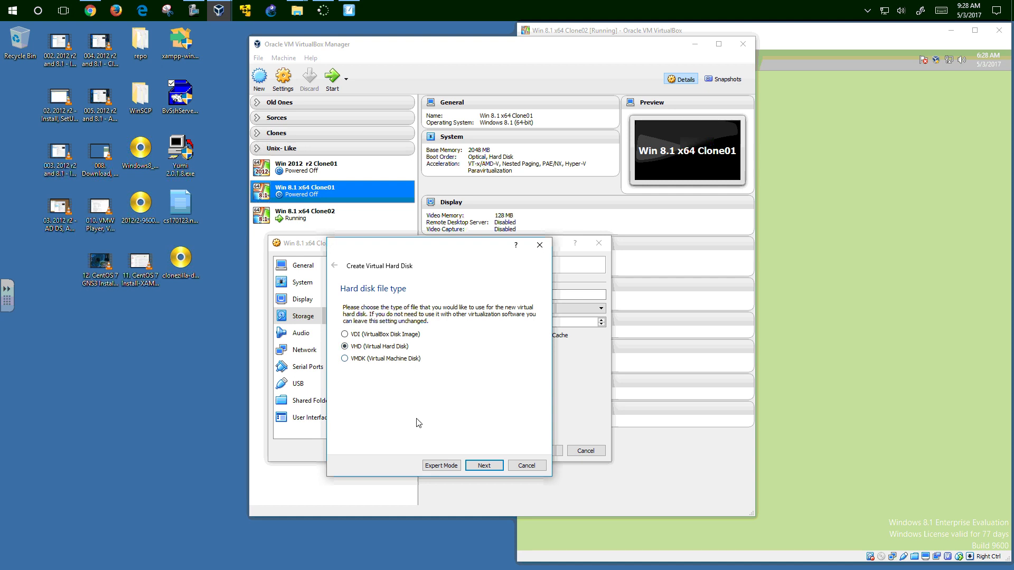
left_click(484, 467)
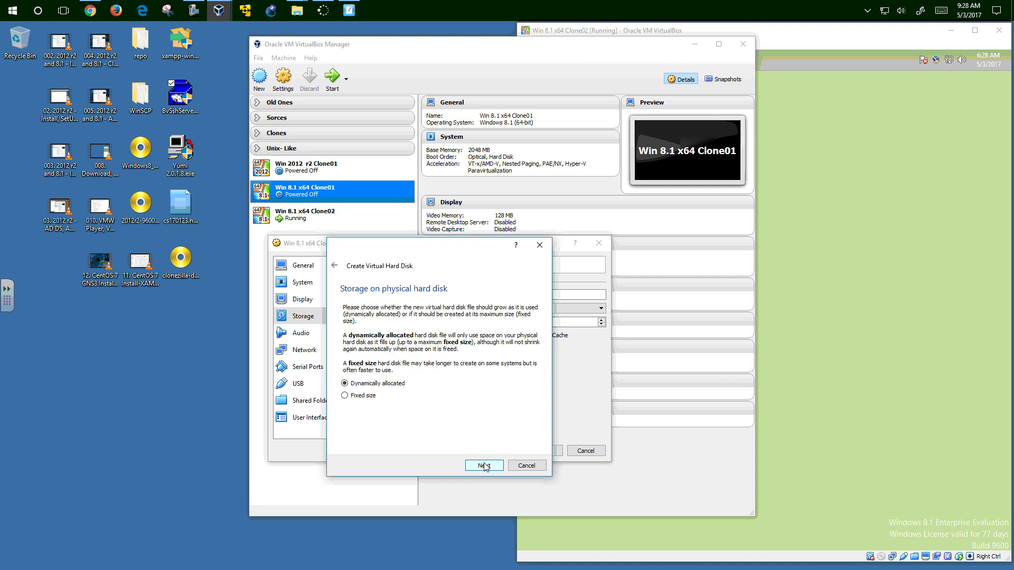
left_click(487, 468)
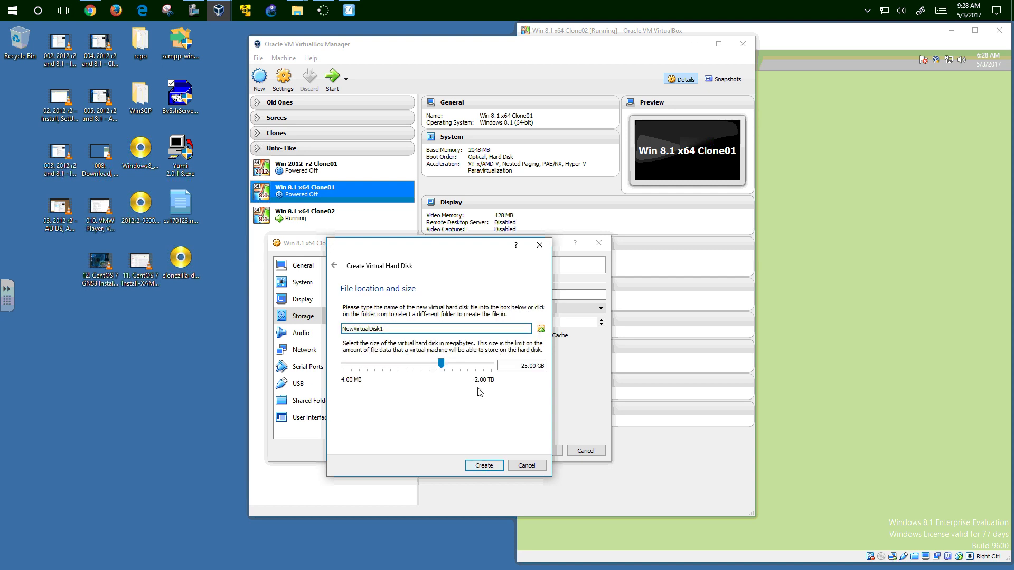
Name the new virtual hard disk Storage1 and set its size to 50 GB
double_click(393, 328)
type("Storage1")
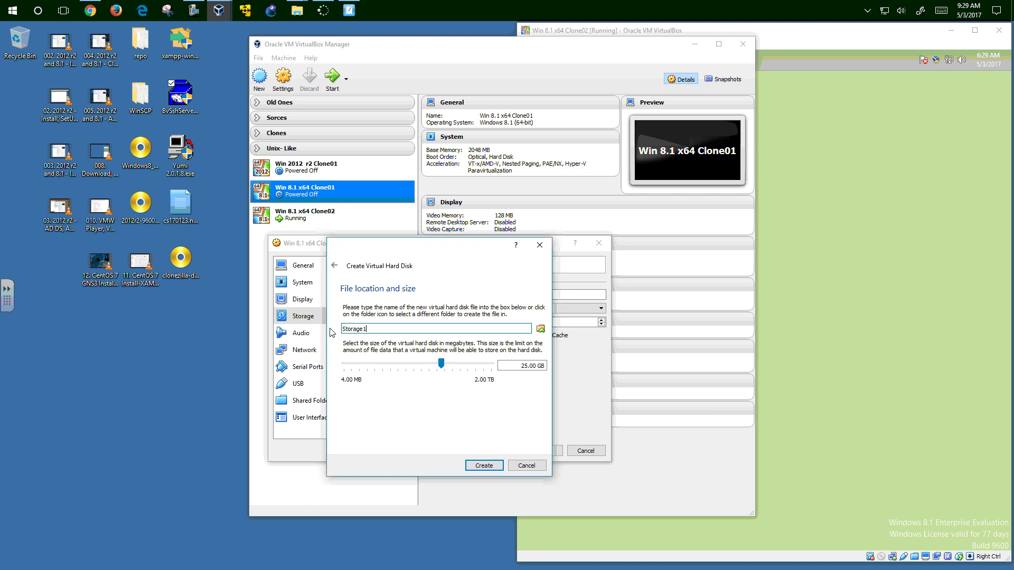
left_click(460, 368)
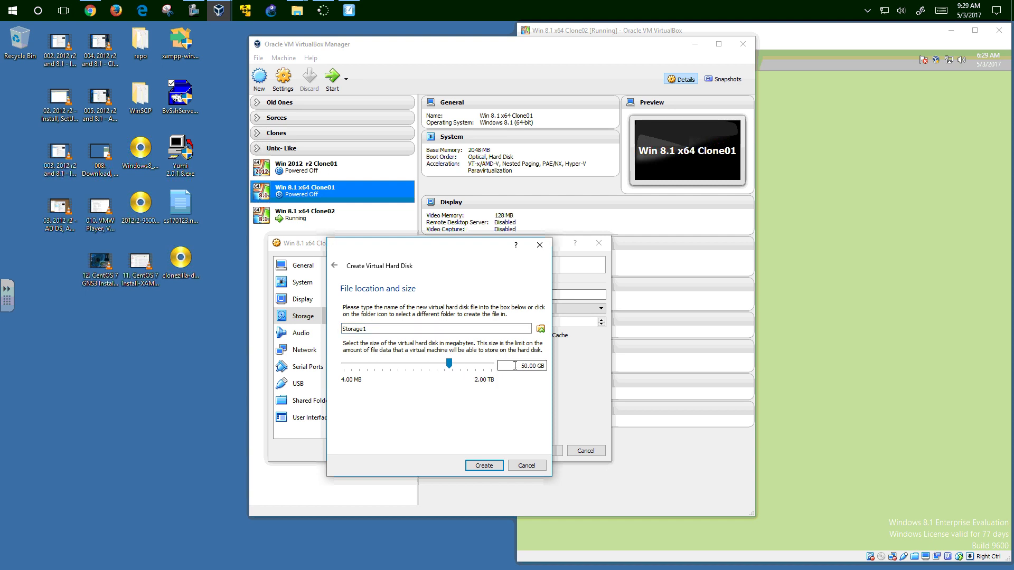
Check the virtual size of Win 8.1 x64 Clone02-disk1.vhd in the storage settings of Clone02
left_click(841, 45)
left_click(550, 44)
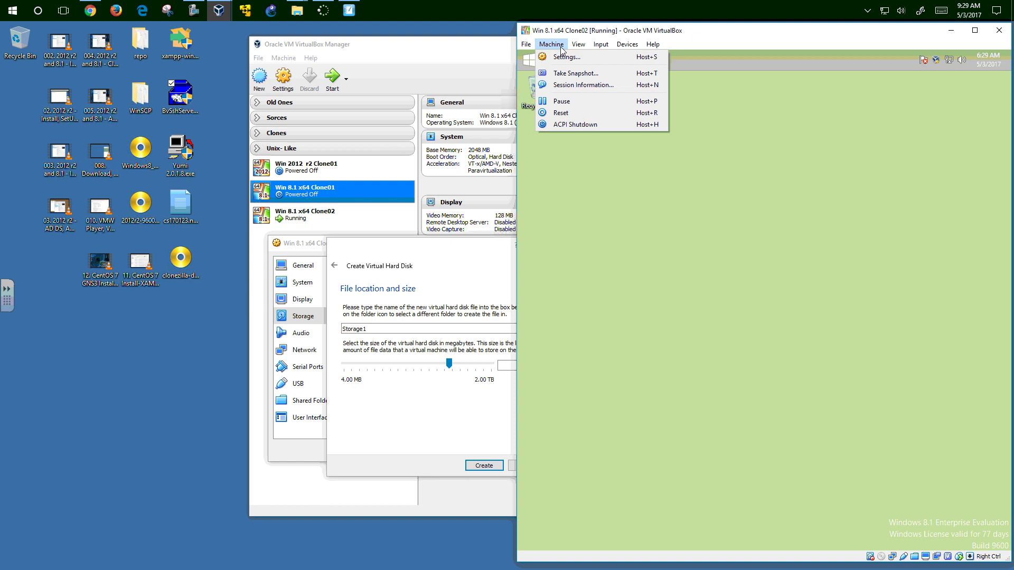
left_click(564, 57)
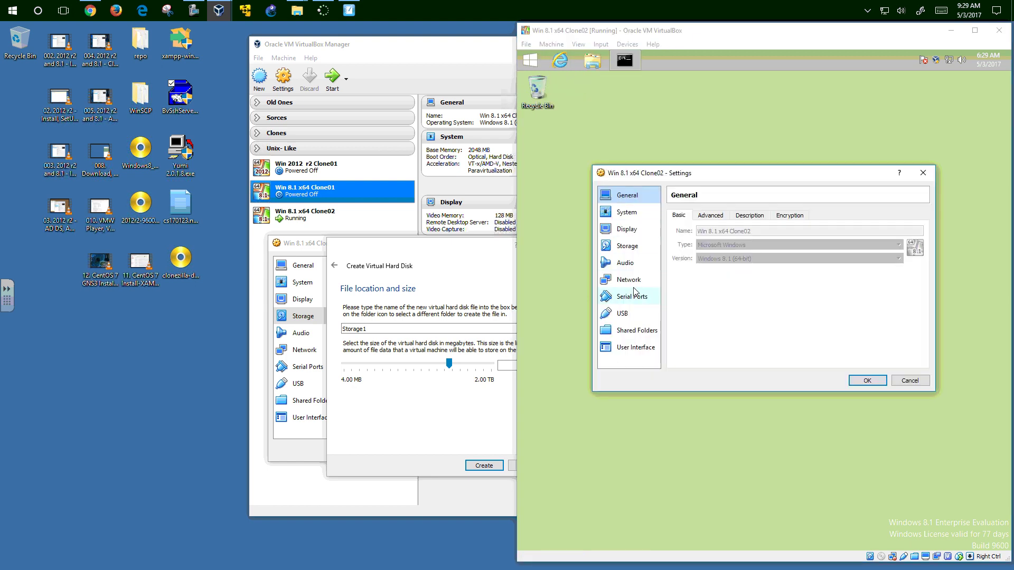
left_click(634, 247)
left_click(708, 242)
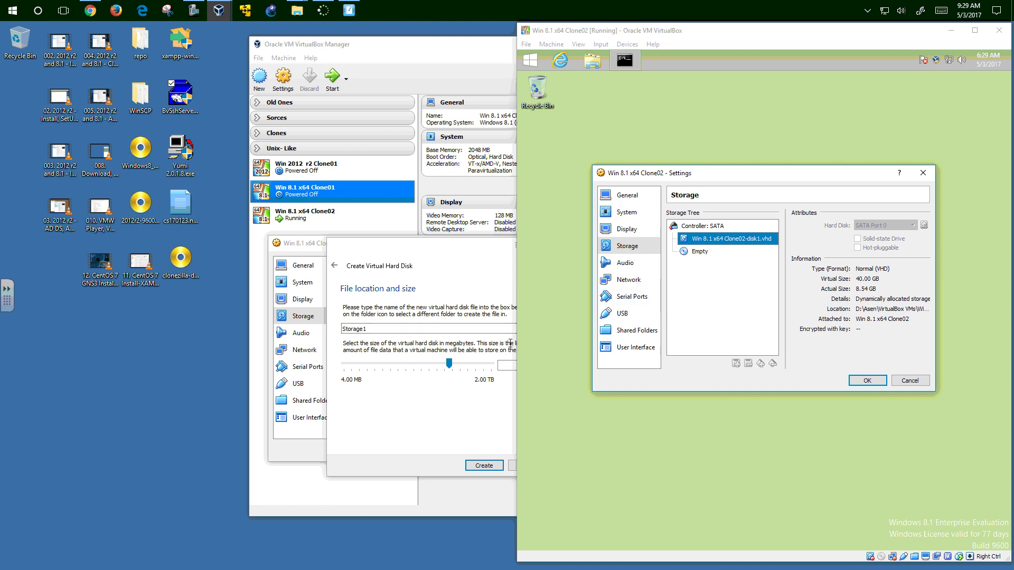
left_click(869, 382)
Set the size of the new Storage1 disk to 40 GB and create it
left_click(455, 248)
left_click(521, 365)
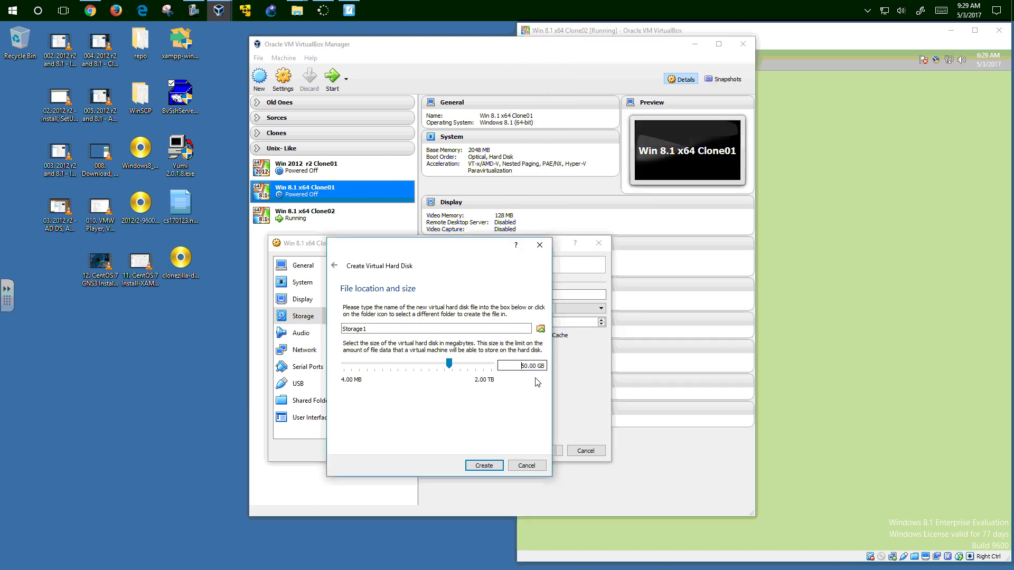
key("Delete")
type("4")
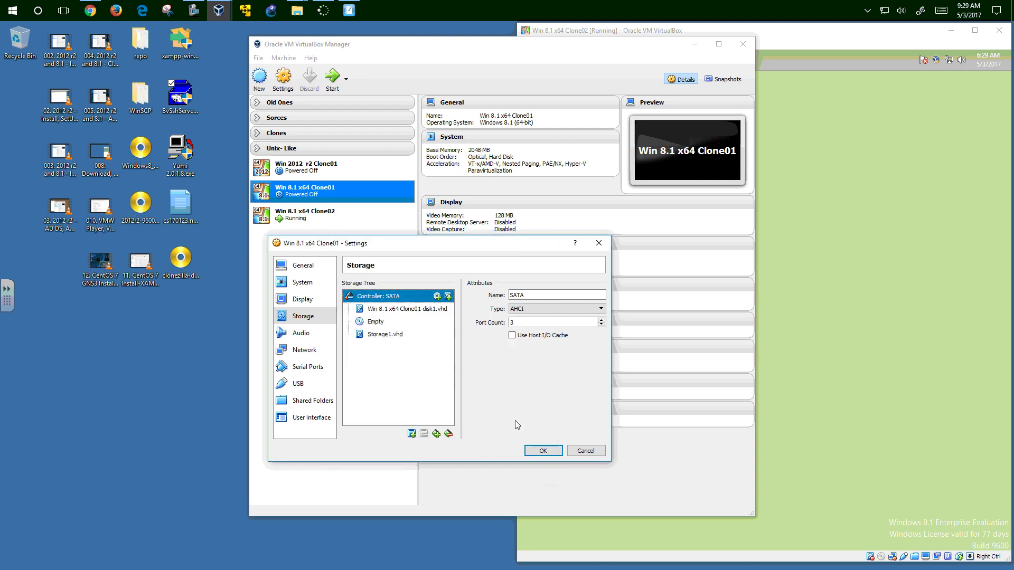
Save Clone01's storage settings with the added Storage1 disk and start the Win 8.1 x64 Clone01 virtual machine
left_click(543, 451)
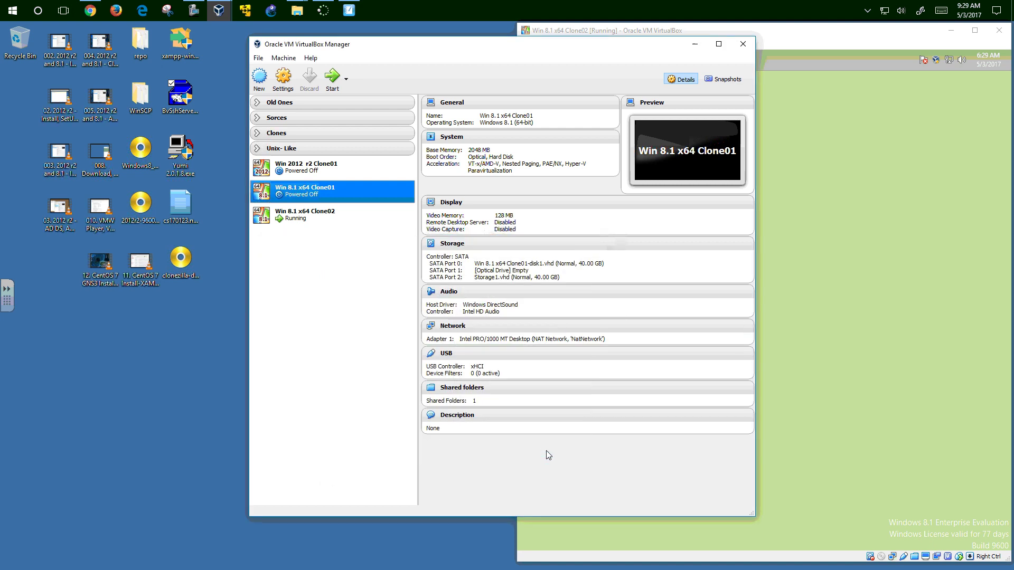
left_click(332, 79)
left_click(768, 36)
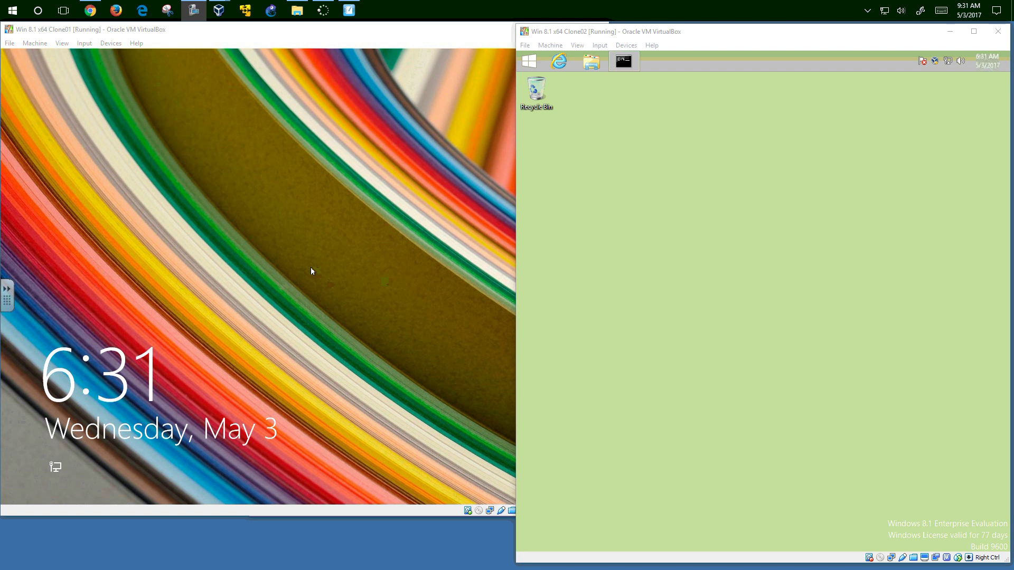
Sign in to Windows on Clone01 with the account password
left_click(312, 272)
type("***")
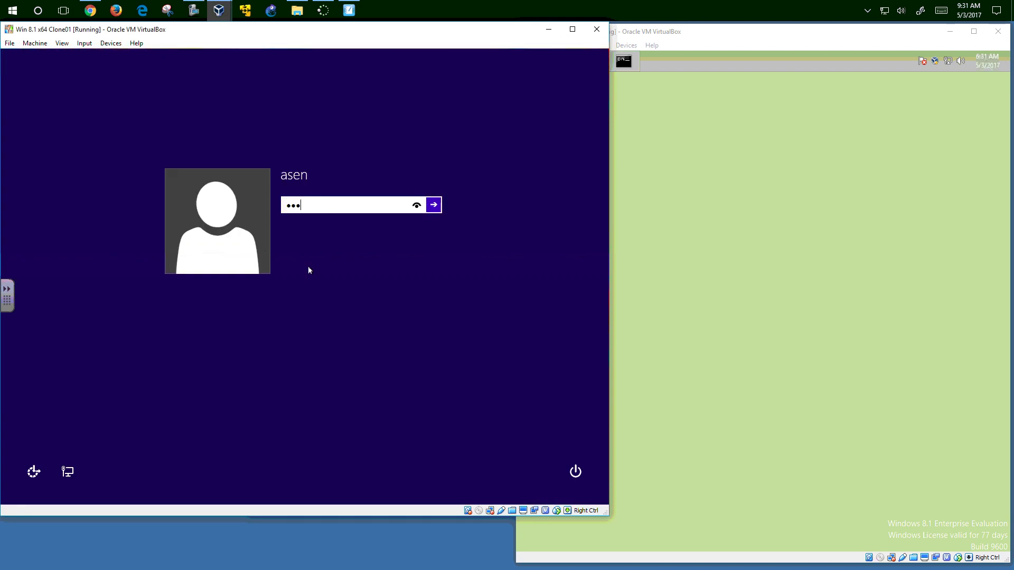
key("Return")
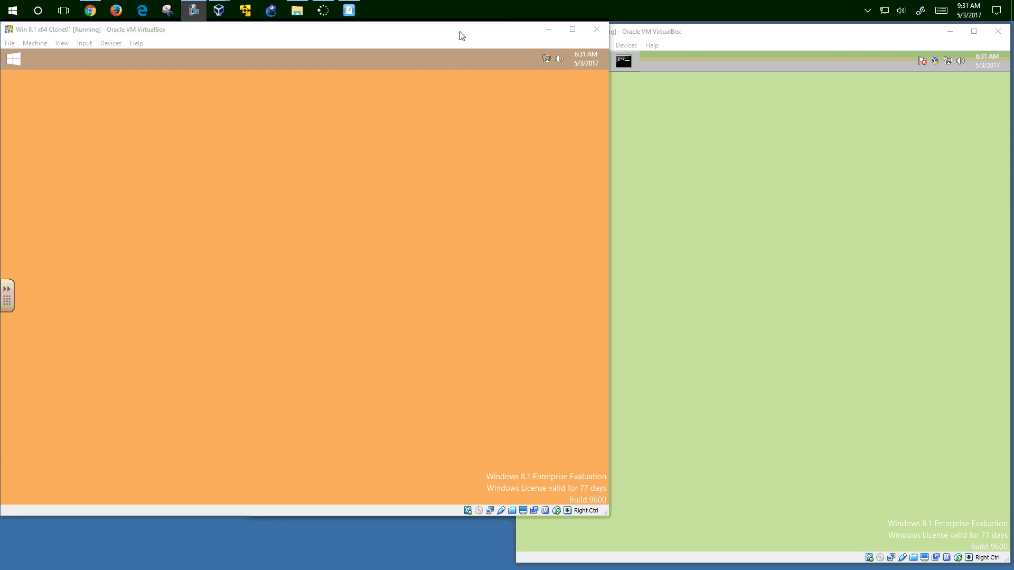
Resize the Clone01 window so that it sits side by side with the Clone02 window
left_click_drag(461, 35, 0, 92)
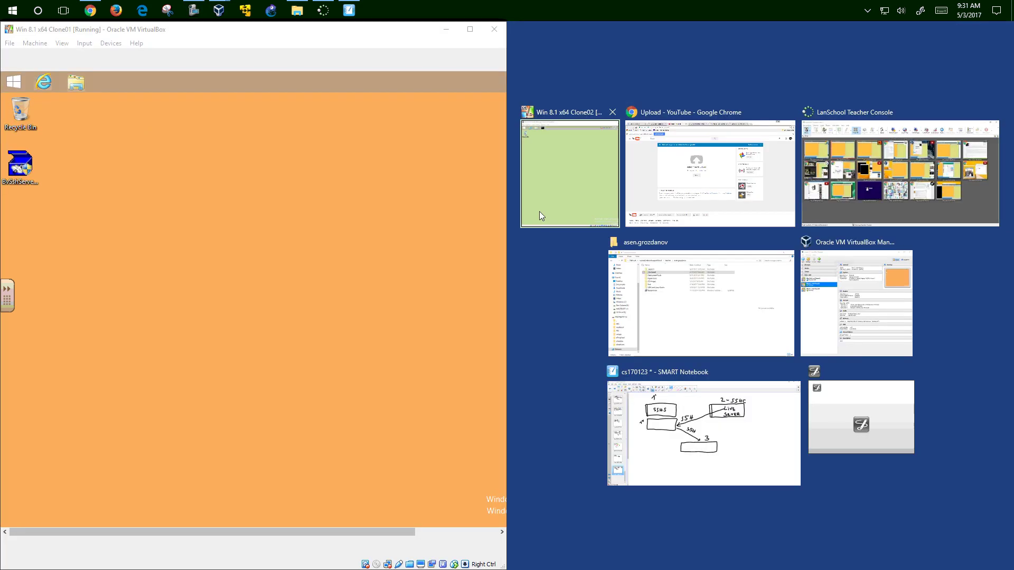
key("Return")
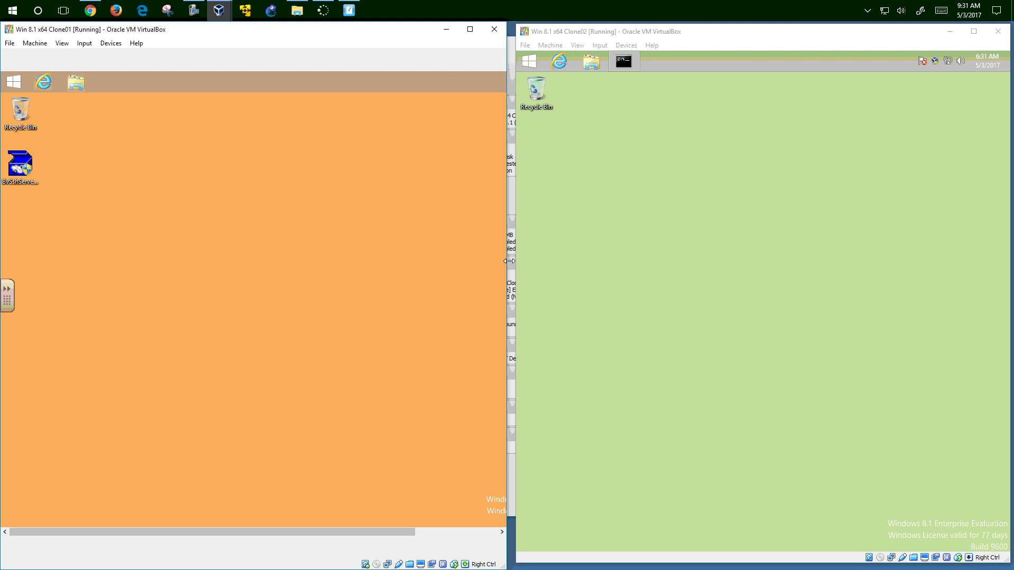
left_click_drag(505, 254, 495, 254)
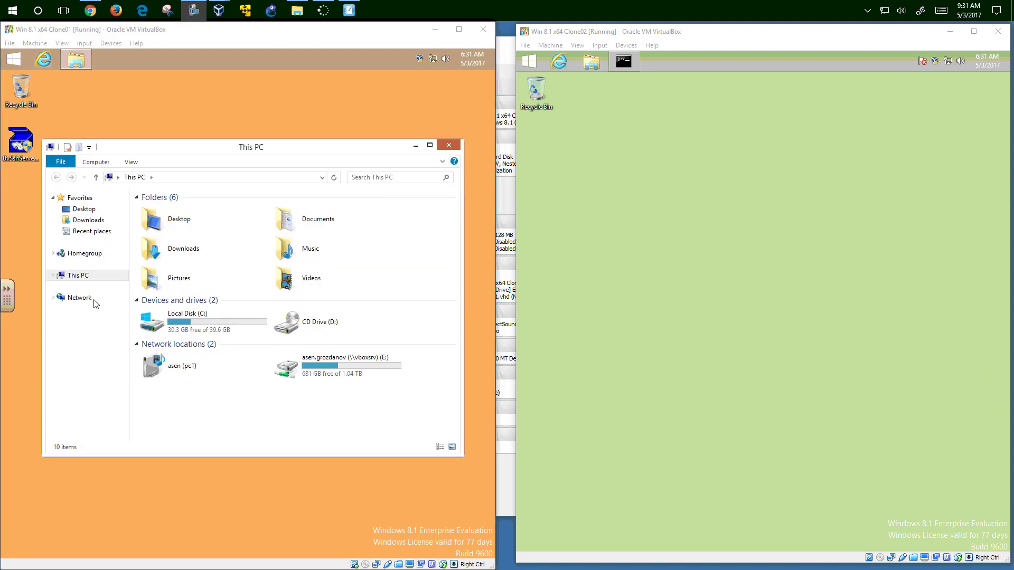
Open Disk Management in Clone01's Computer Management and initialize Disk 1 with the MBR partition style
right_click(86, 280)
left_click(116, 311)
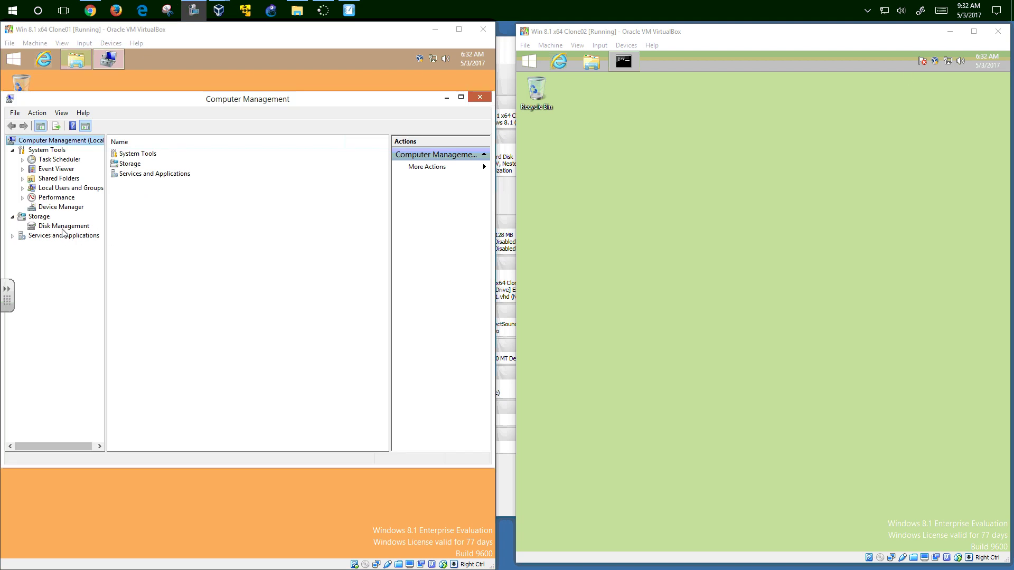
left_click(63, 227)
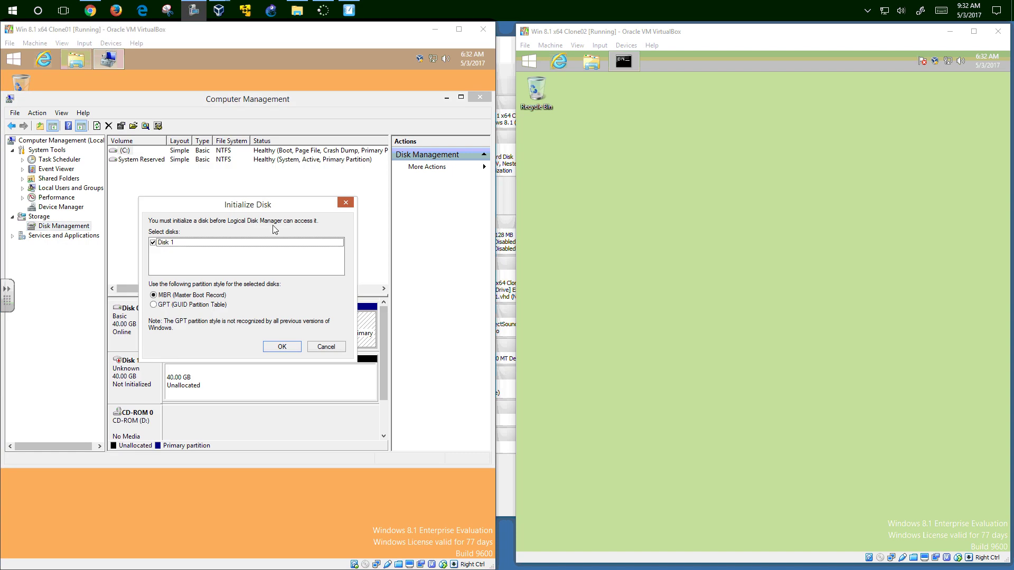
left_click_drag(274, 208, 267, 183)
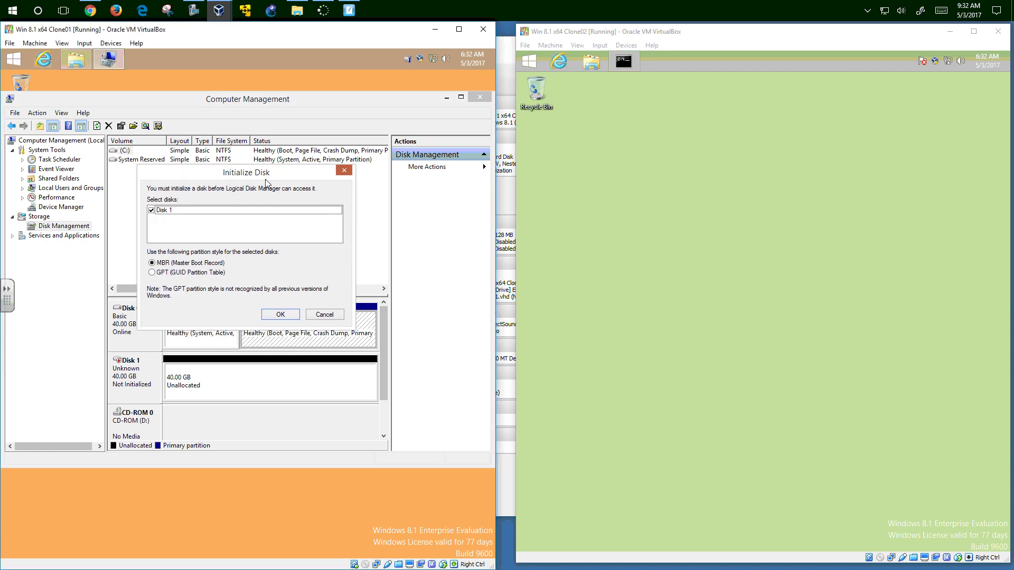
left_click(289, 316)
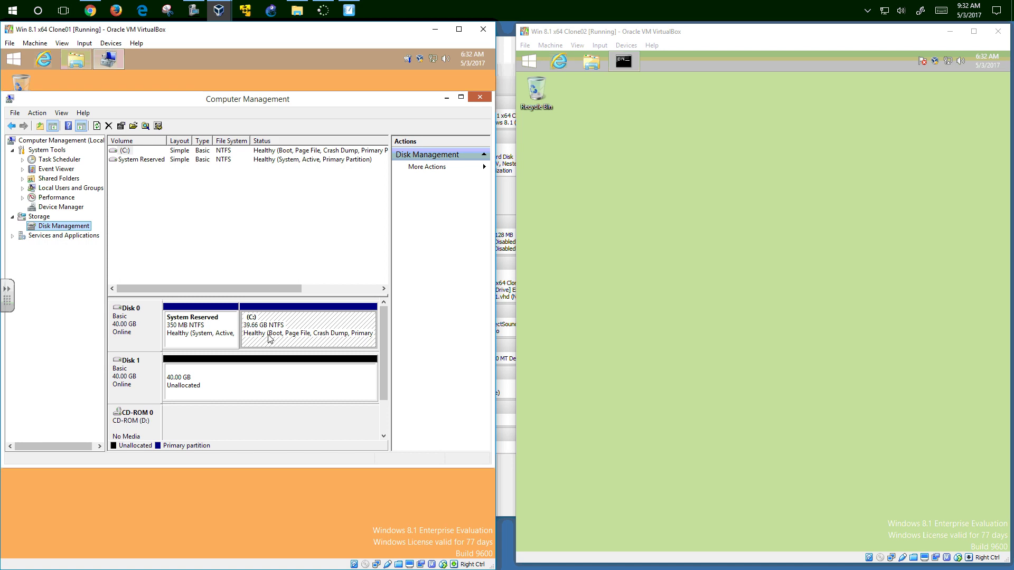
Set up a simple volume using all the unallocated space on Disk 1 and assign it drive letter F
right_click(259, 382)
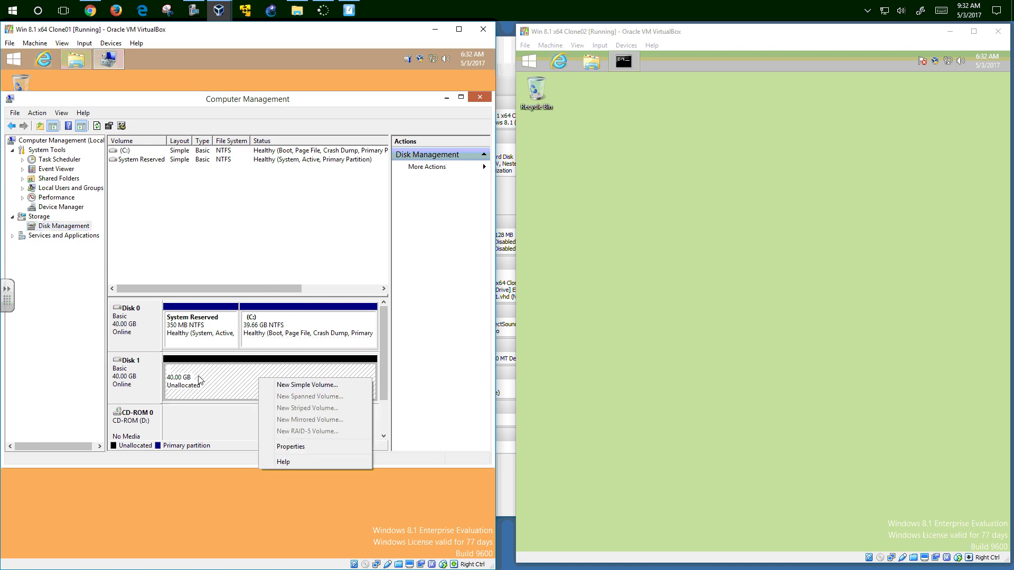
left_click(279, 385)
left_click(317, 340)
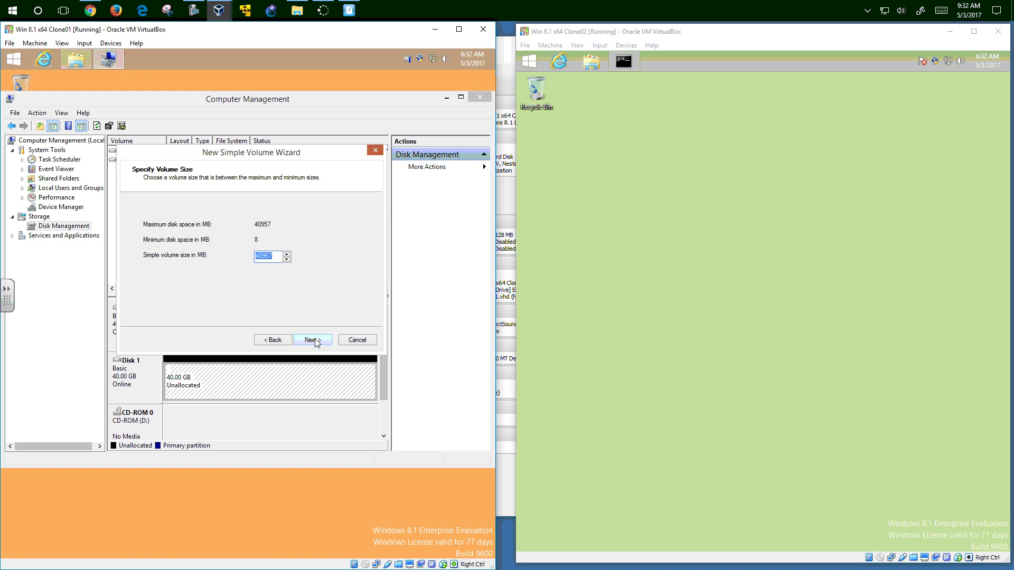
left_click(314, 341)
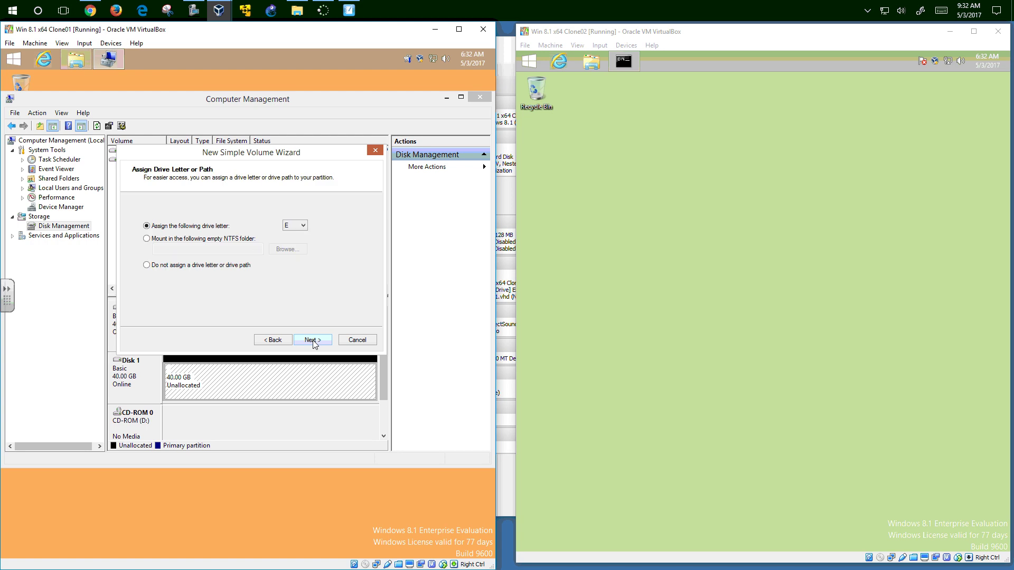
left_click(303, 227)
left_click(292, 256)
left_click(314, 342)
Label the new volume Storage1 and create it with an NTFS quick format
left_click_drag(278, 275, 232, 278)
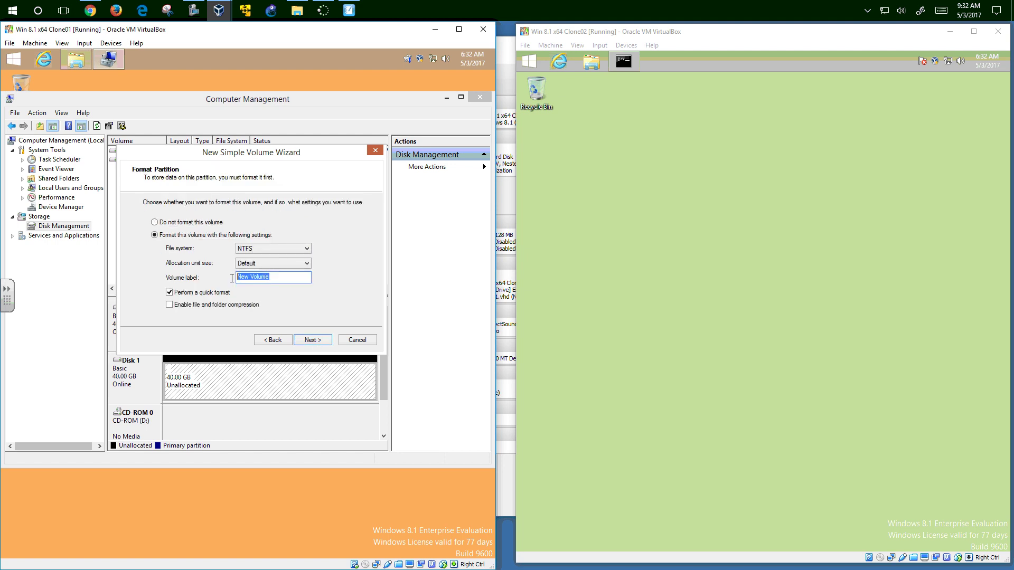
type("Storage1")
left_click(312, 341)
left_click(320, 340)
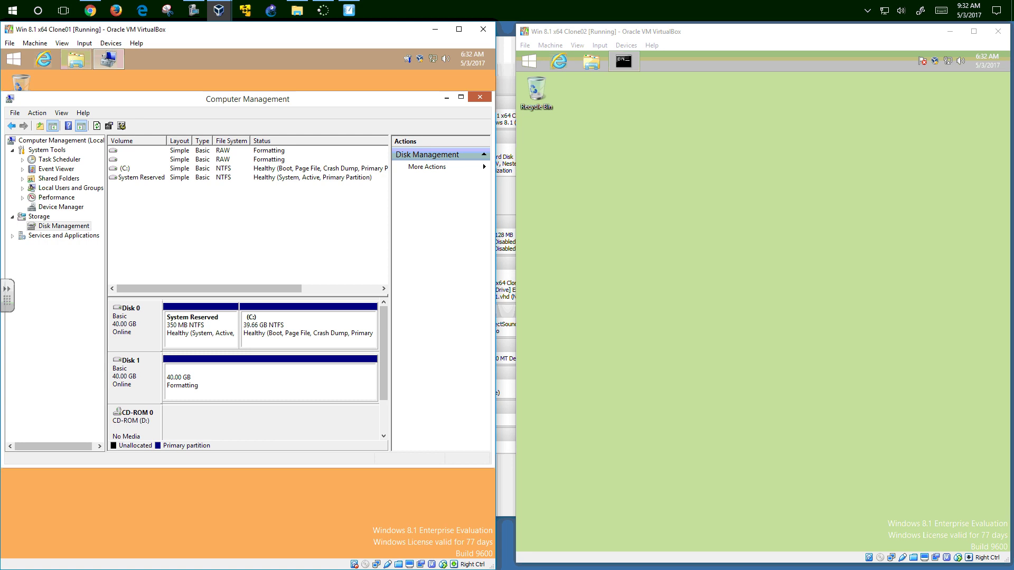
Check the new Storage1 (F:) drive in File Explorer and This PC on Clone01, and close the open windows
left_click(385, 75)
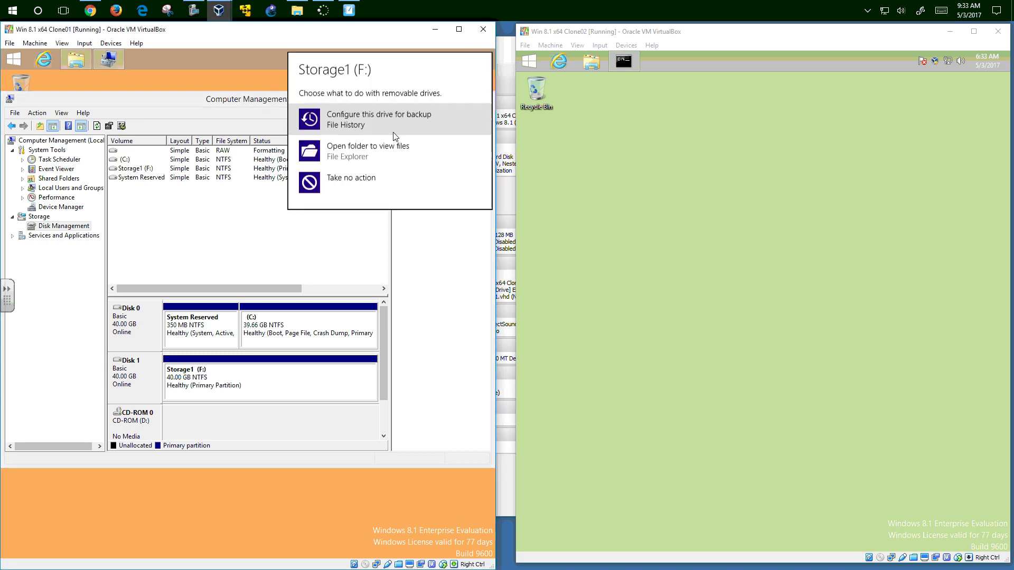
left_click(358, 150)
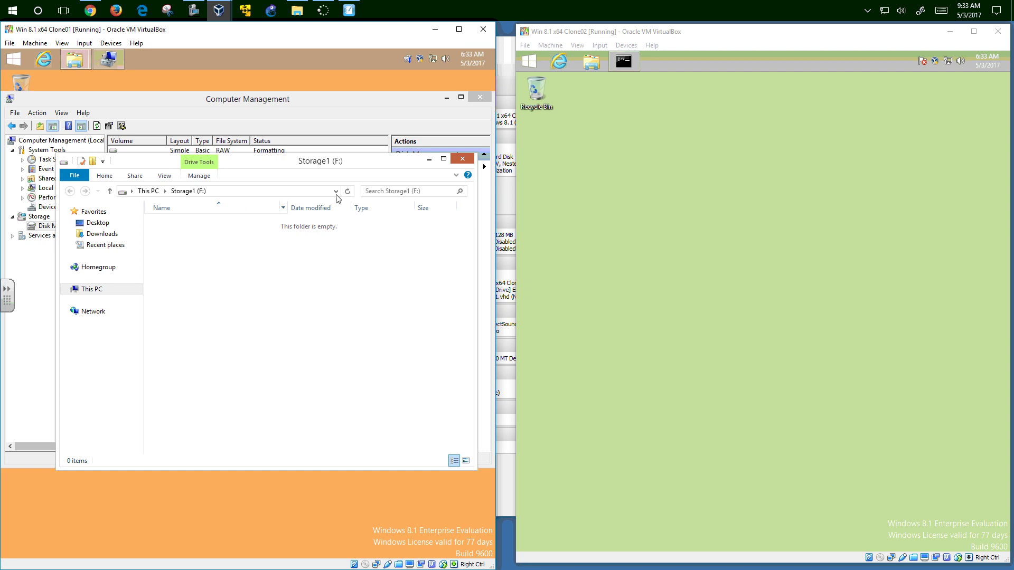
left_click(463, 155)
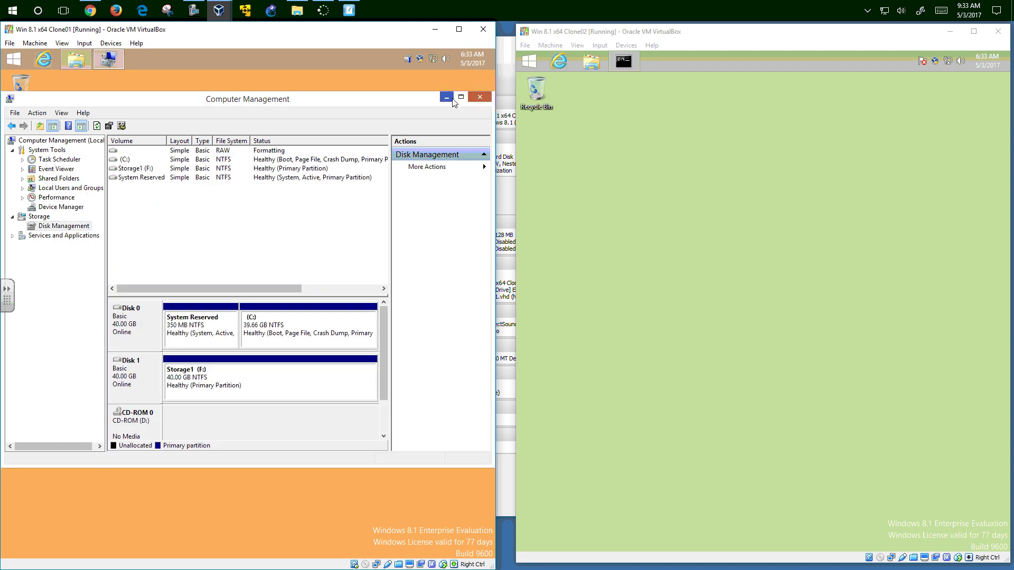
left_click(480, 97)
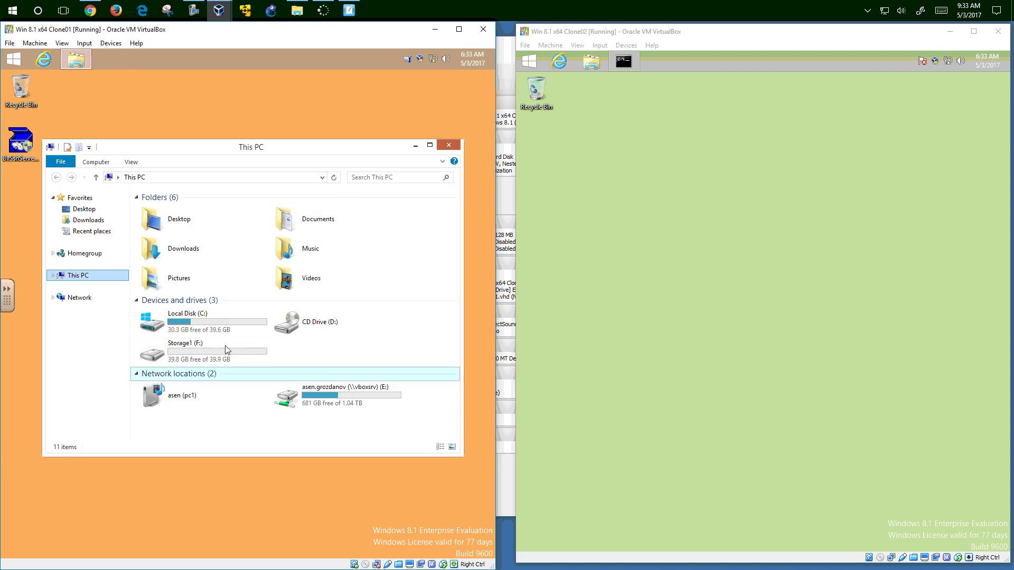
left_click(196, 357)
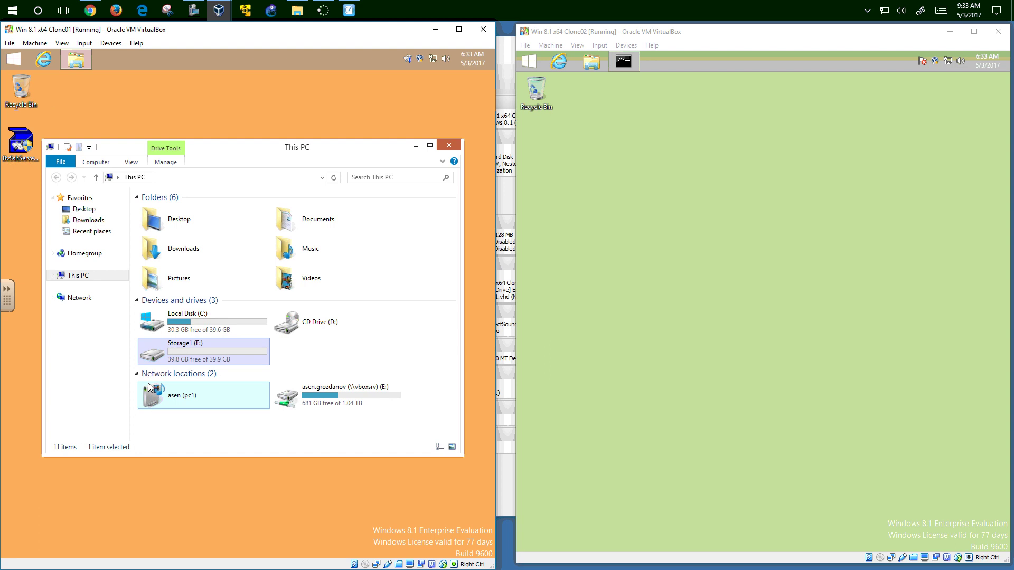
left_click_drag(237, 148, 243, 93)
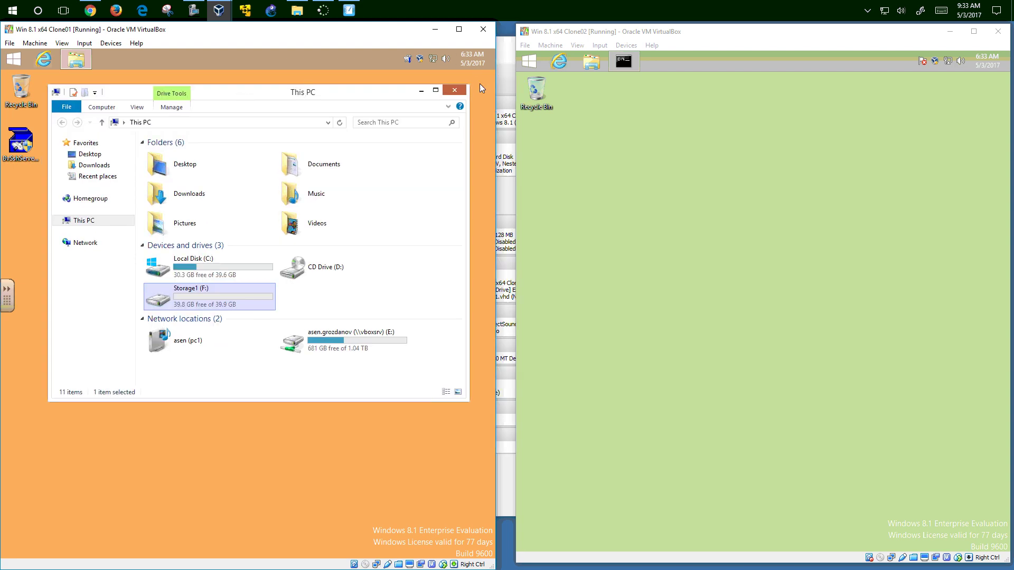
left_click(456, 90)
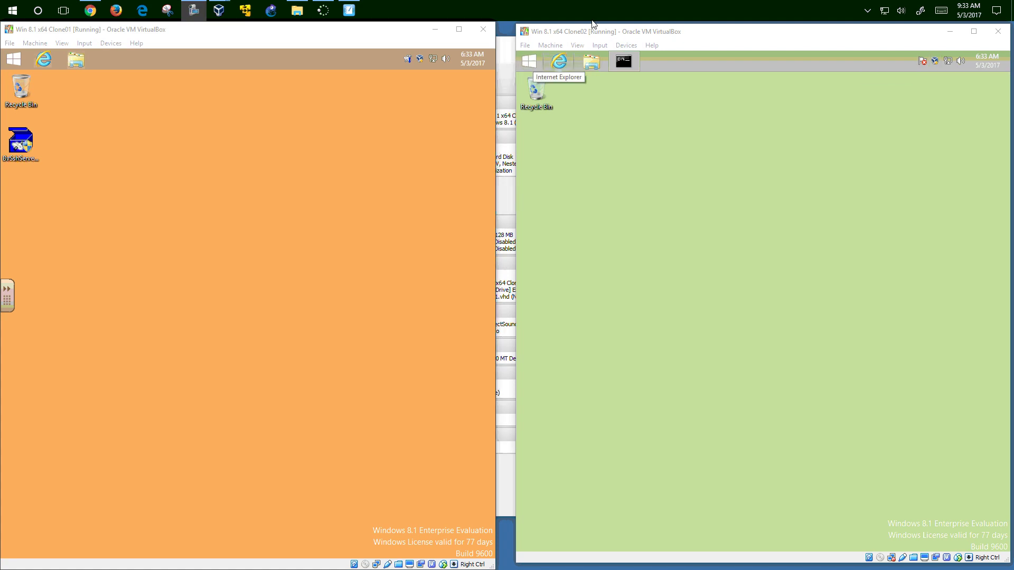
Shut down Windows on Clone02 through its power settings
left_click(530, 60)
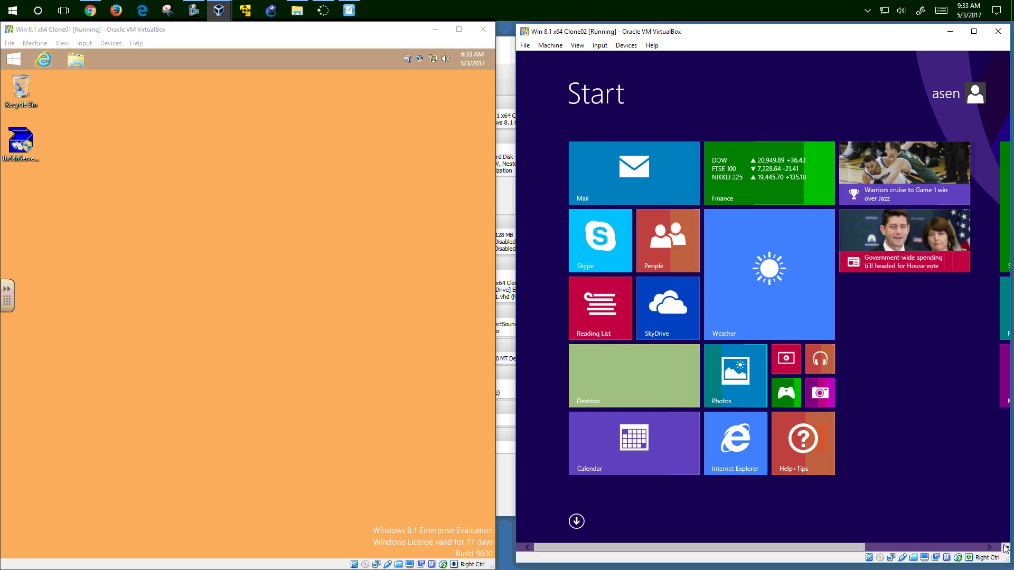
mouse_move(1003, 544)
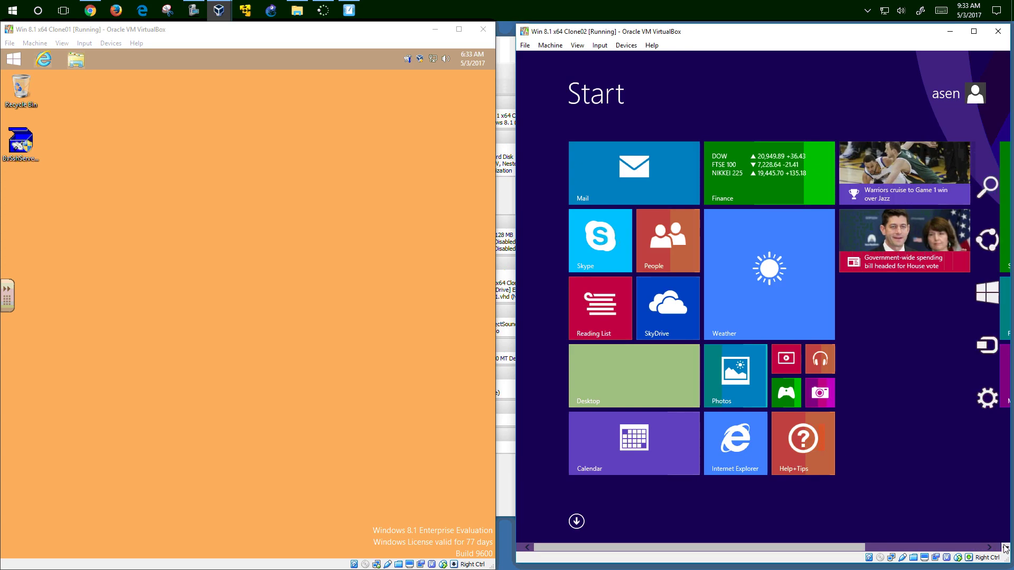
left_click(993, 404)
left_click(933, 480)
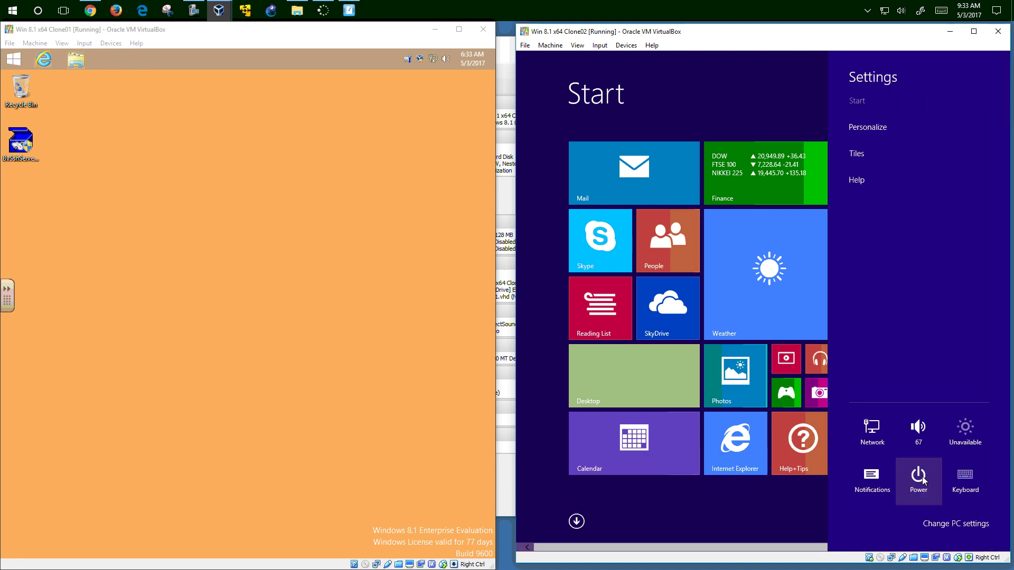
left_click(912, 423)
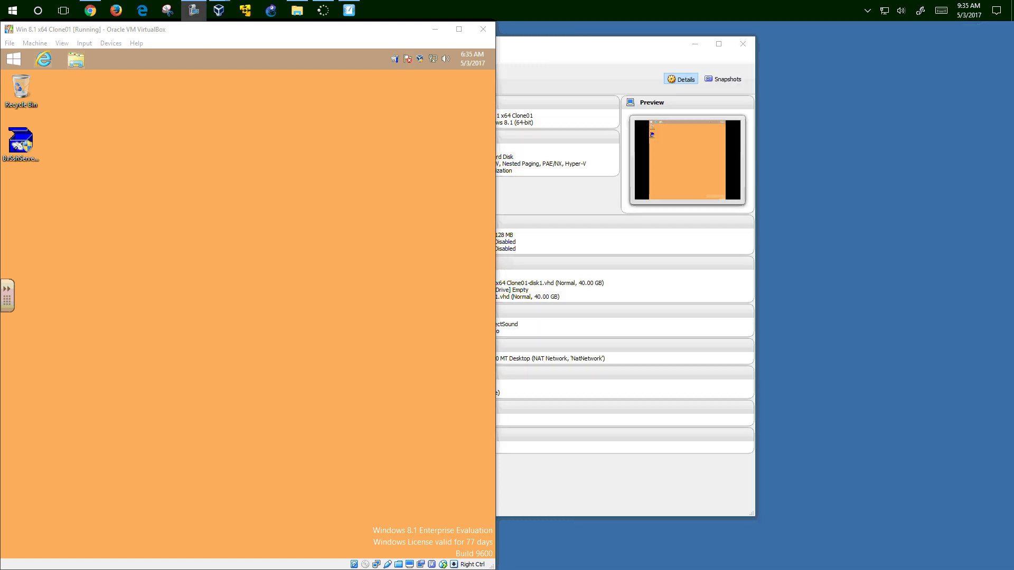
Open the storage settings of Win 8.1 x64 Clone02 in VirtualBox Manager and select its empty optical drive
left_click(536, 50)
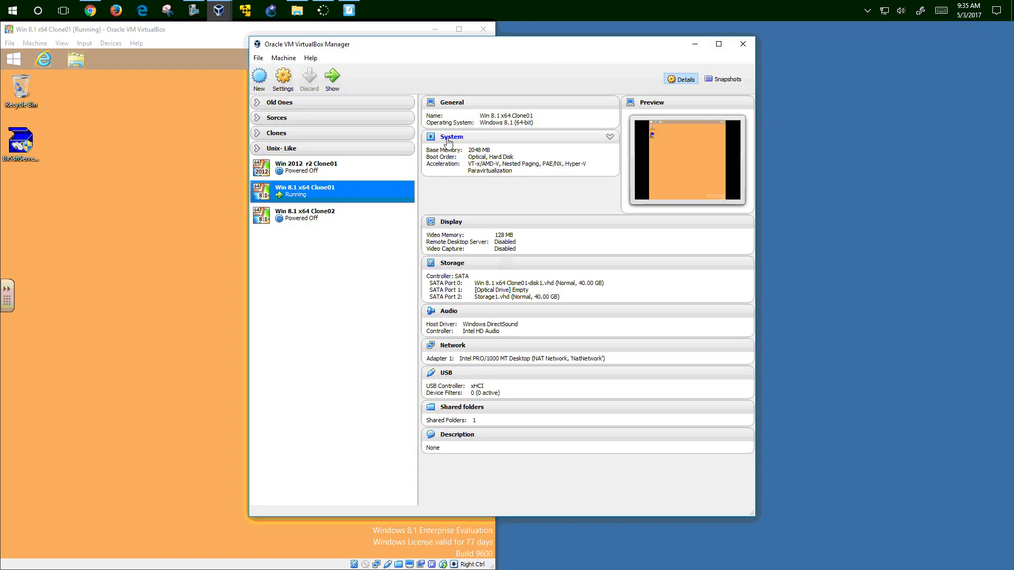
left_click(290, 216)
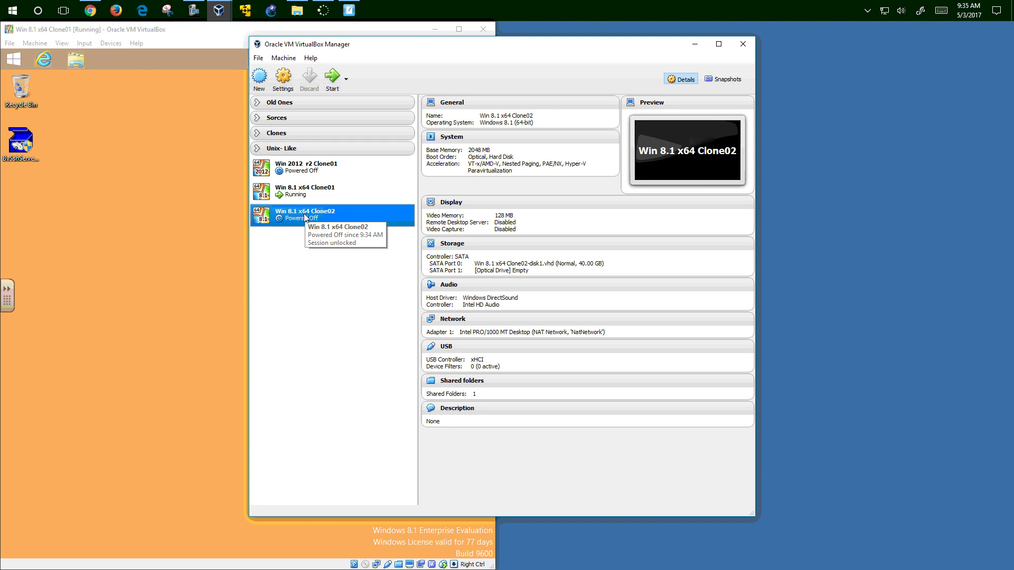
left_click(283, 77)
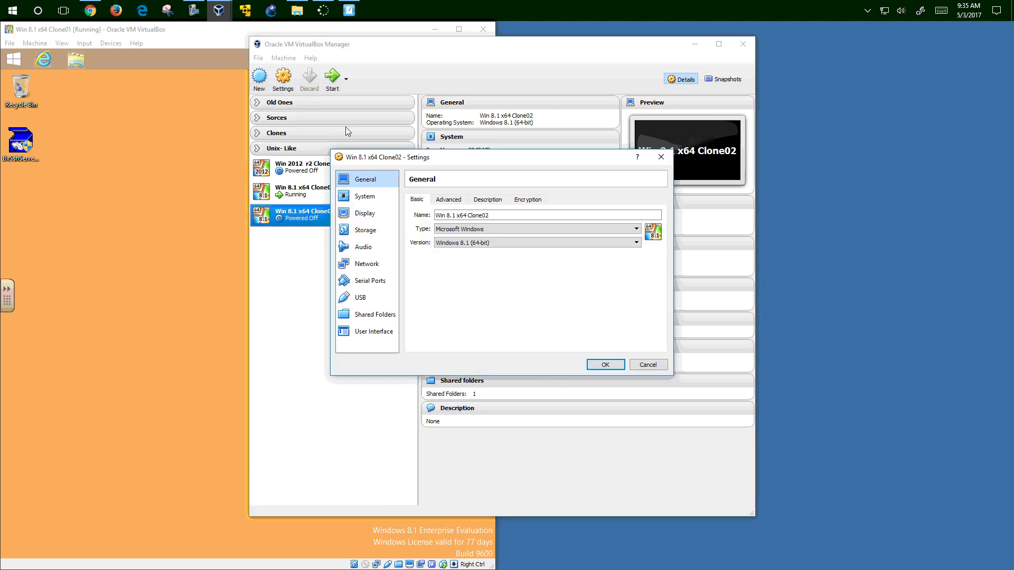
left_click(365, 230)
left_click(434, 236)
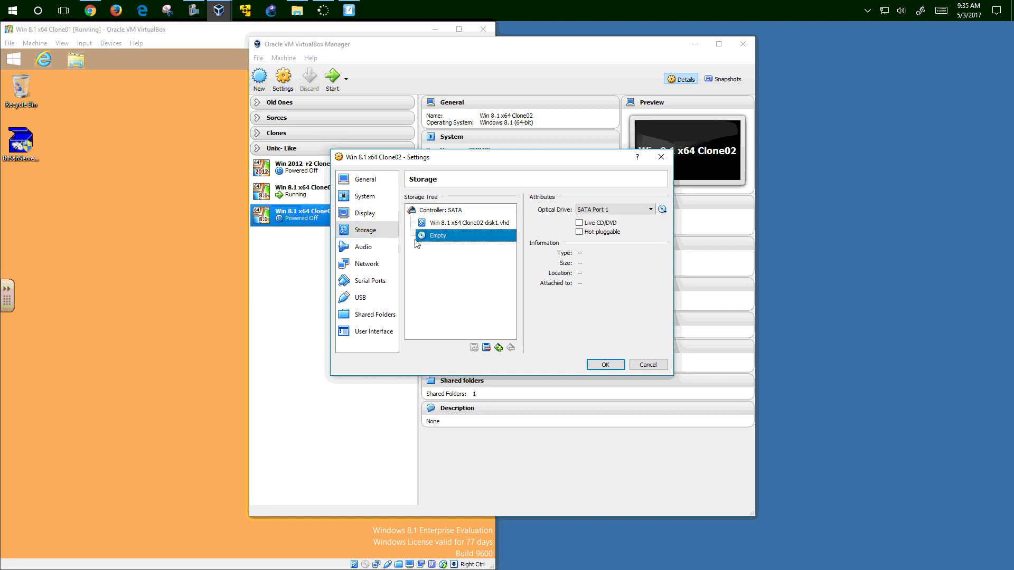
Load clonezilla-drbl-live_pxe_server-xfce-2.5.1-16-amd64.iso from the Desktop into Clone02's optical drive
left_click(662, 210)
left_click(700, 226)
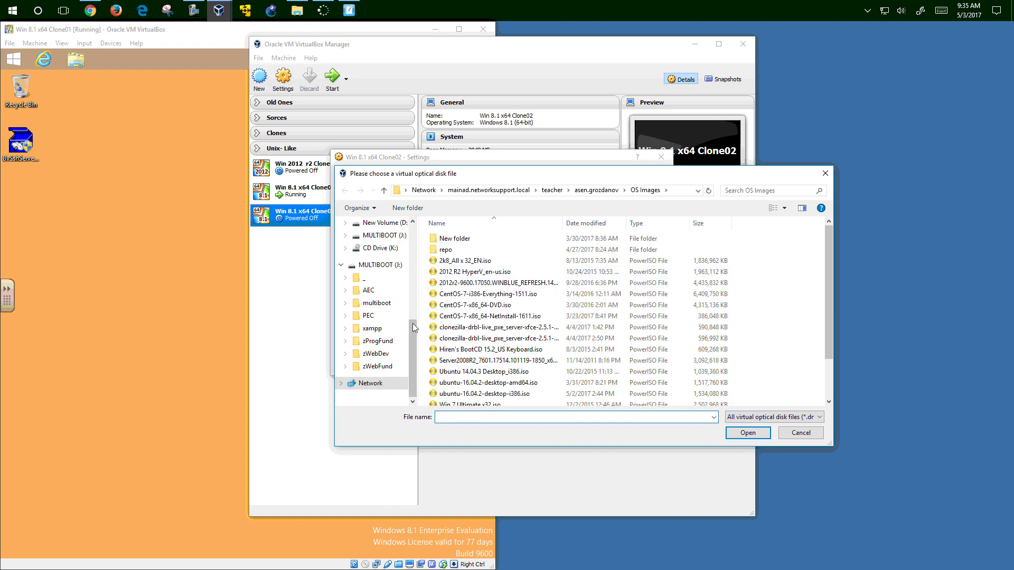
left_click_drag(413, 323, 417, 237)
scroll(401, 235, "up", 1)
left_click(373, 243)
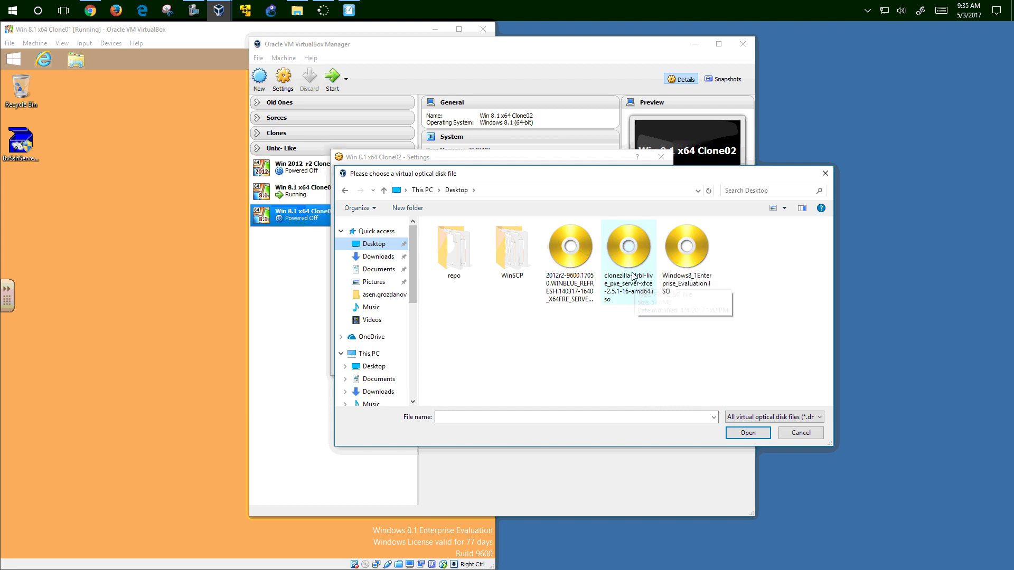
left_click(647, 301)
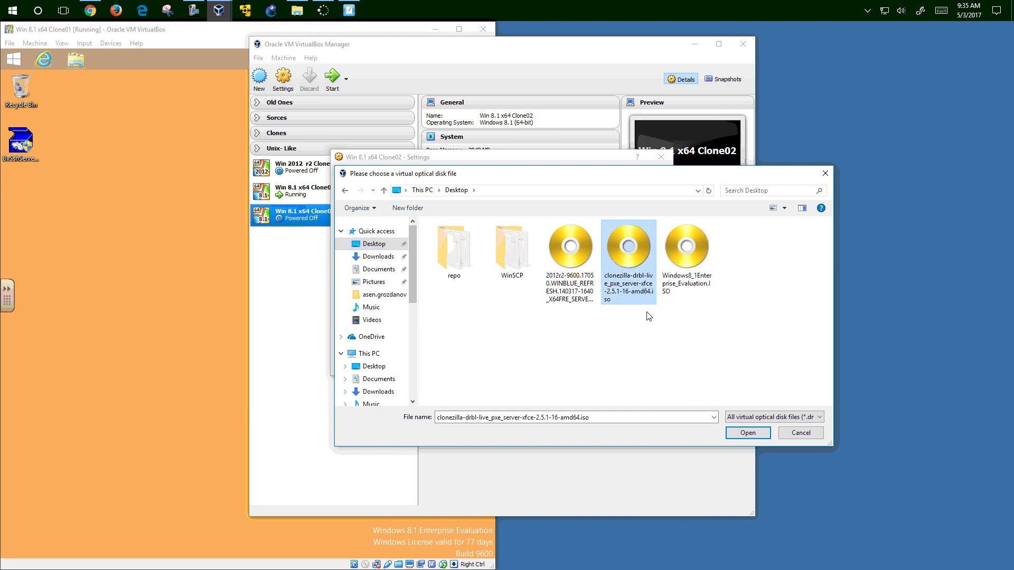
left_click(742, 433)
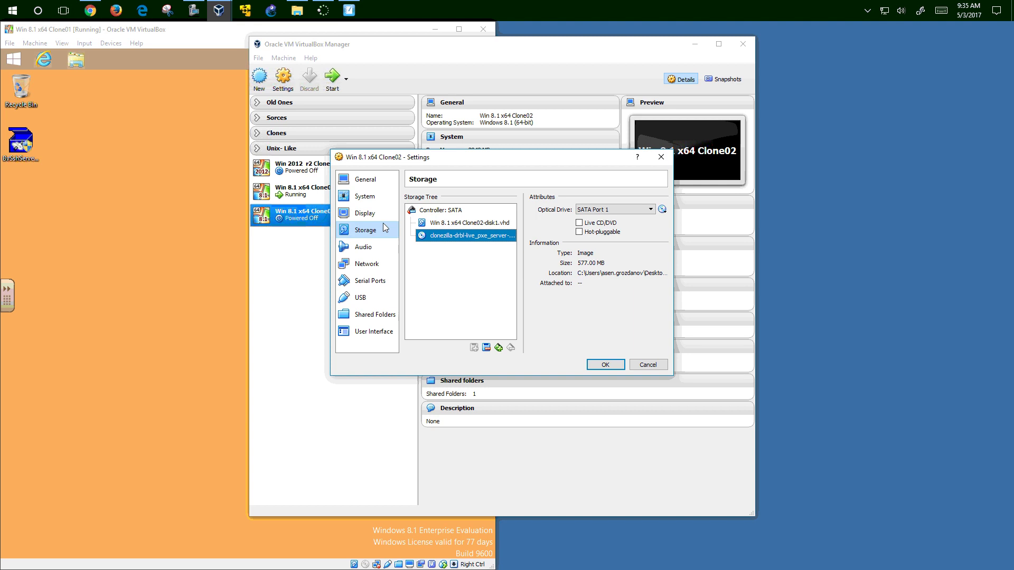
Set the base memory of Win 8.1 x64 Clone02 to 3072 MB and save the machine's settings
left_click(369, 199)
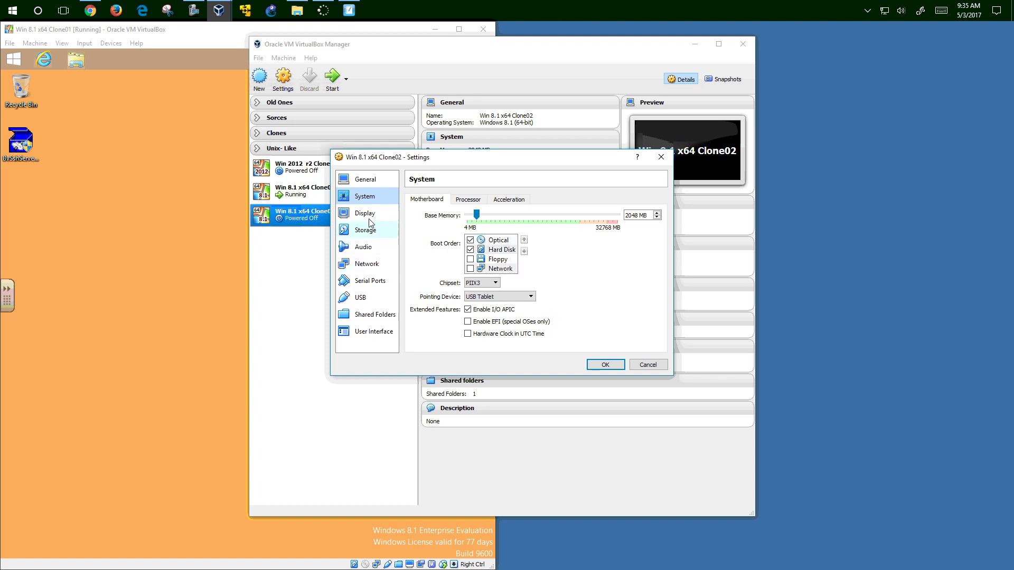
left_click(369, 182)
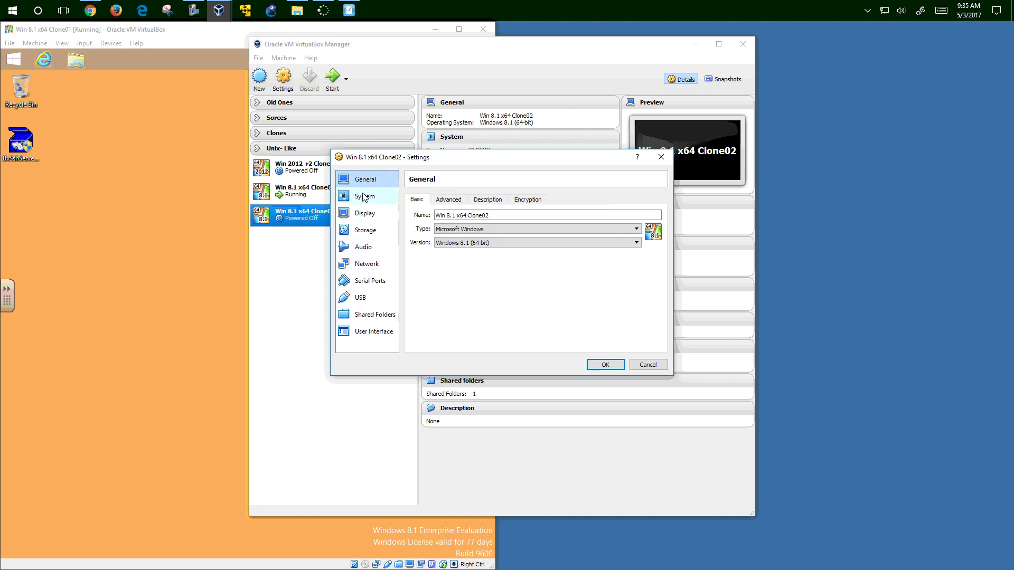
left_click(364, 197)
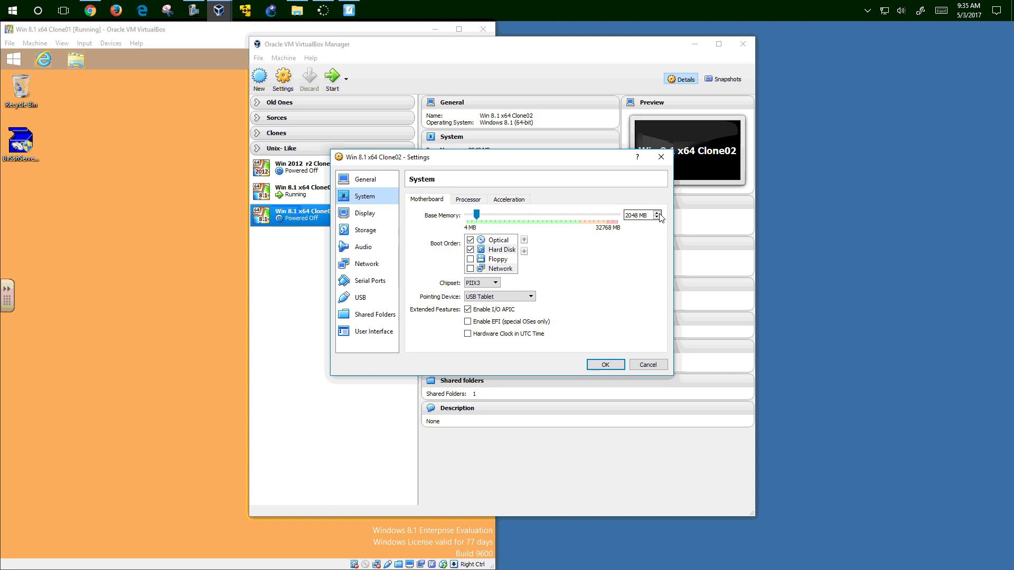
left_click(631, 216)
key("BackSpace")
key("BackSpace")
type("3")
key("Delete")
key("Delete")
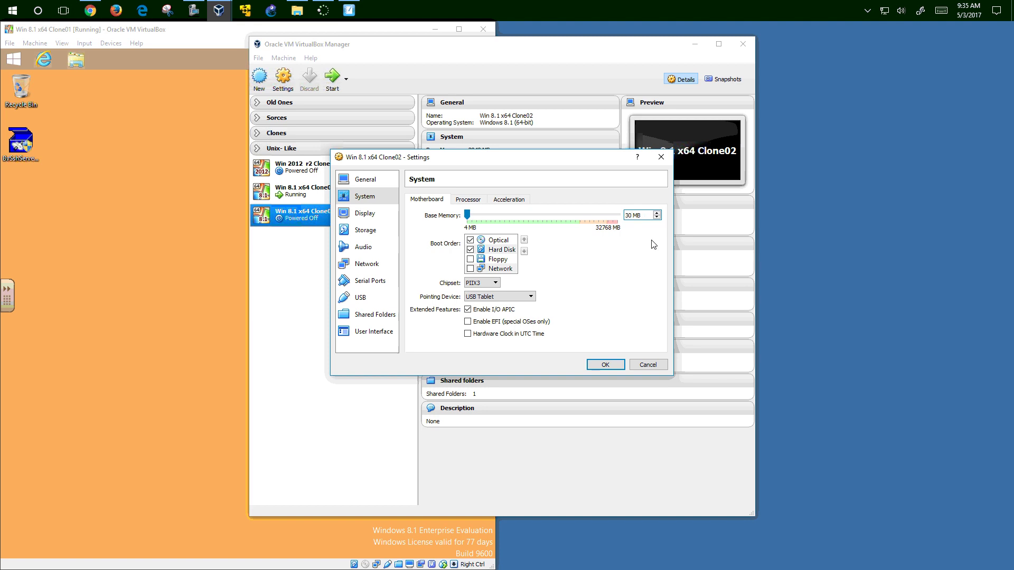
type("72")
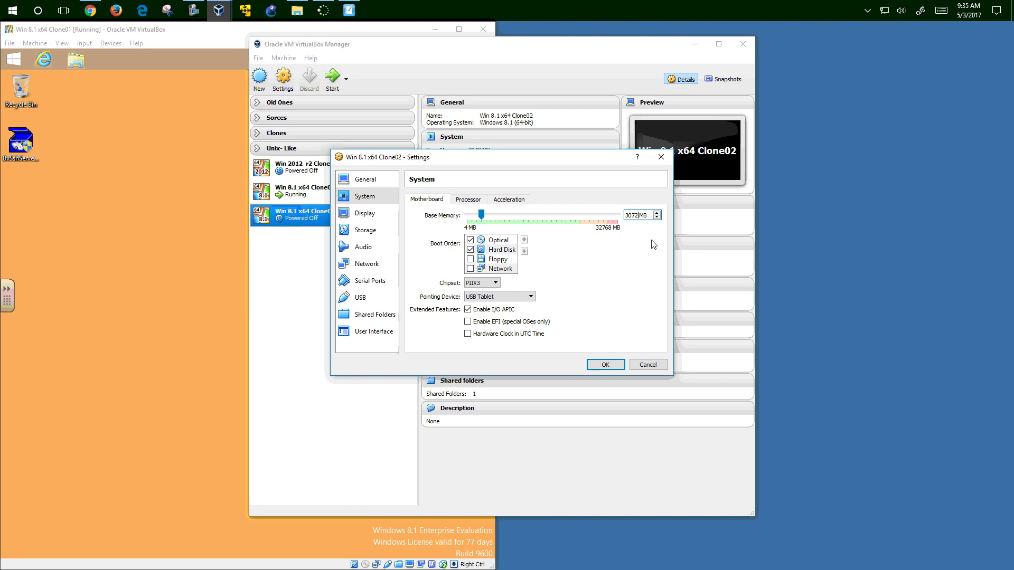
left_click(600, 369)
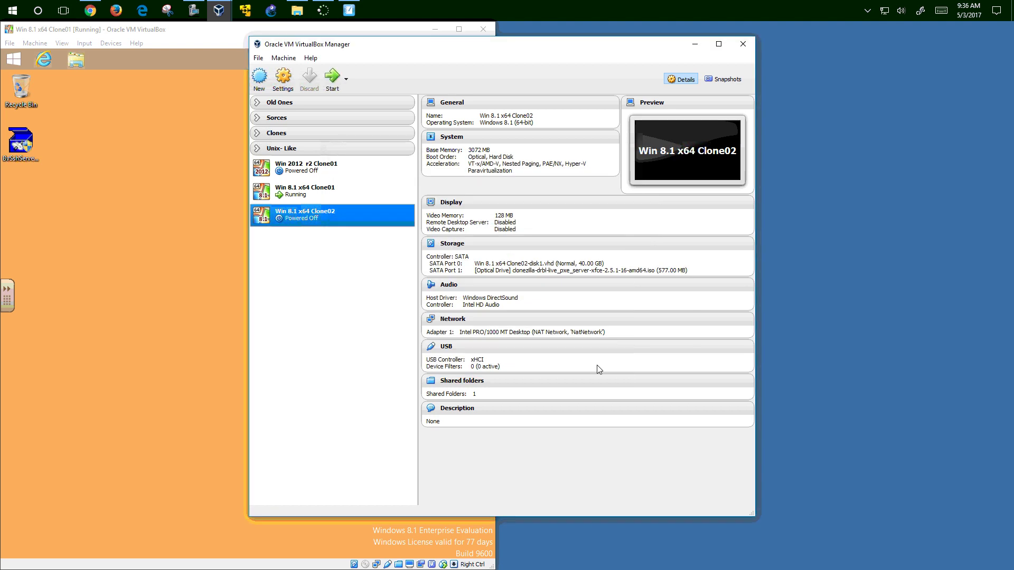
Start Win 8.1 x64 Clone02 and boot DRBL Live with default settings
left_click(334, 77)
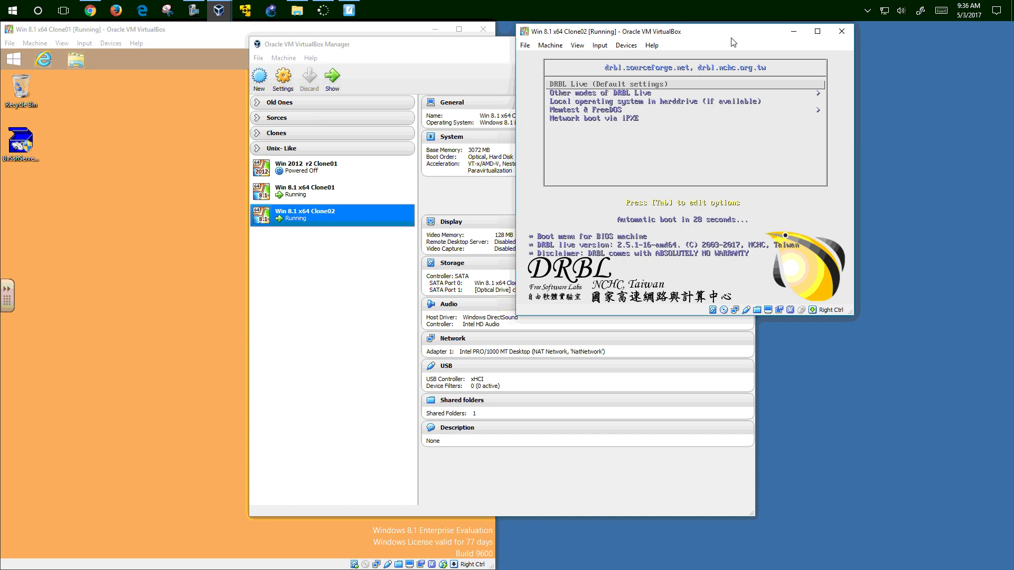
key("Return")
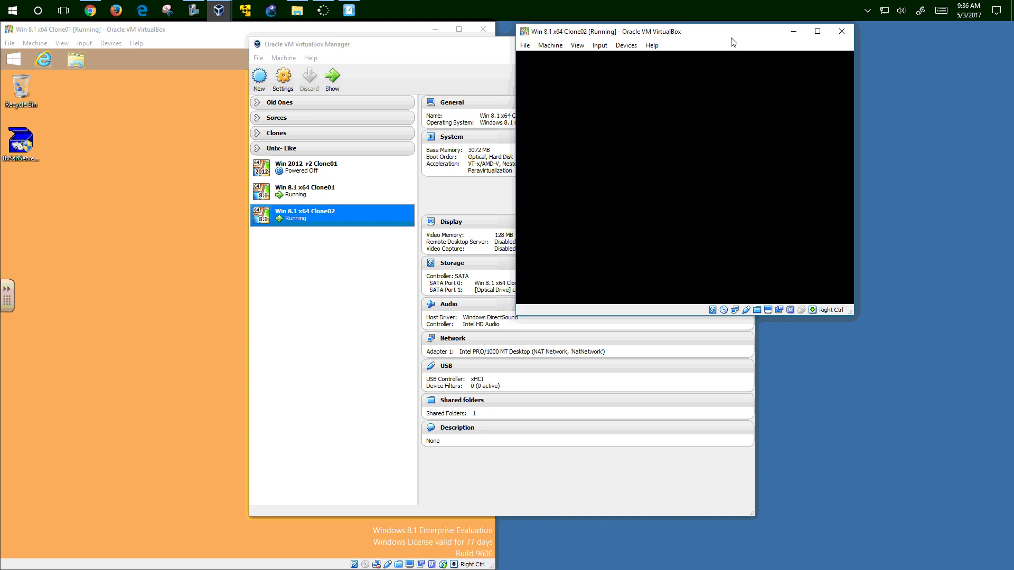
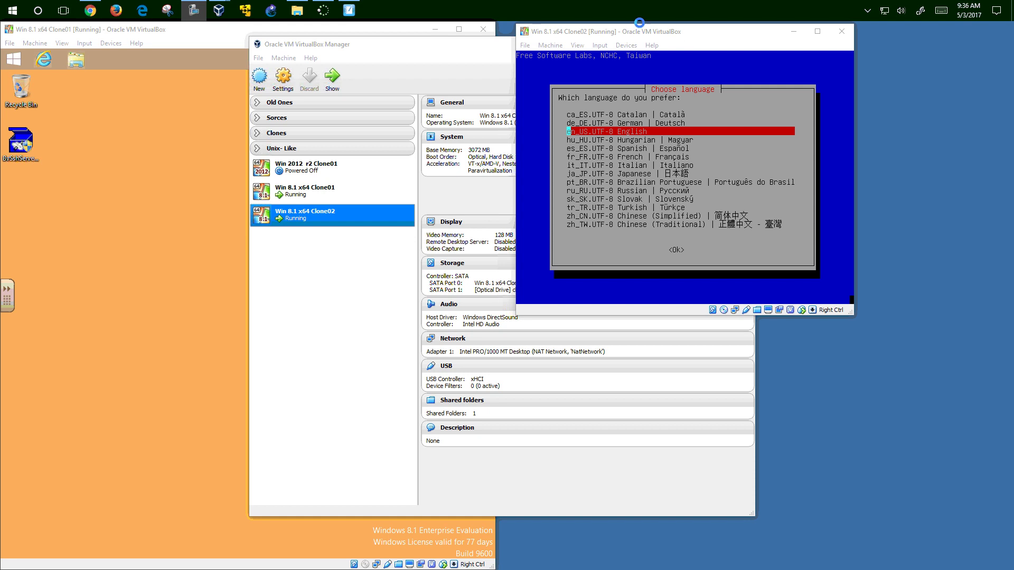
Complete the DRBL Live startup prompts with en_US.UTF-8 English, "Don't touch keymap" and mode 0 to start X-window automatically
left_click(651, 45)
left_click(746, 34)
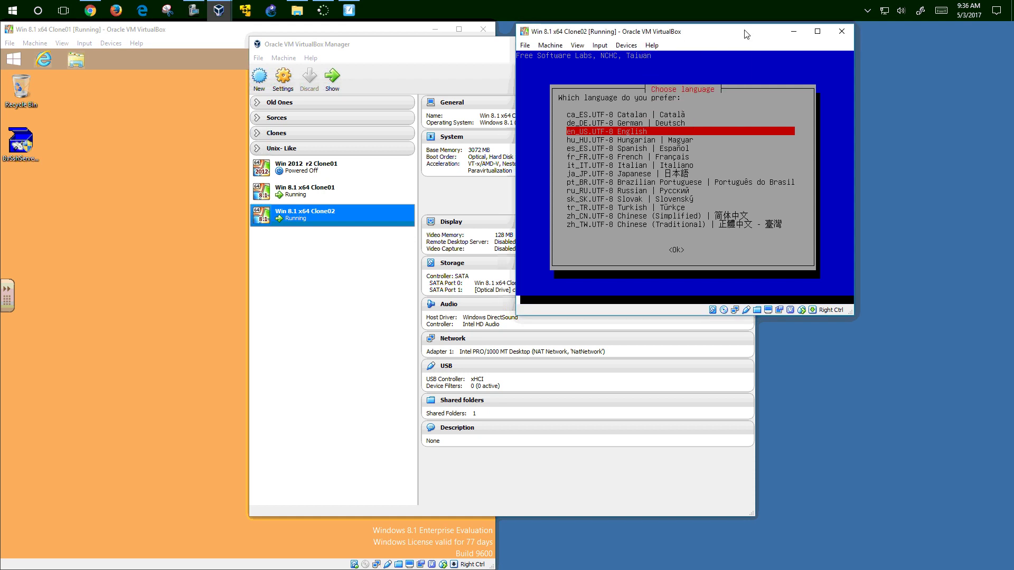
key("Return")
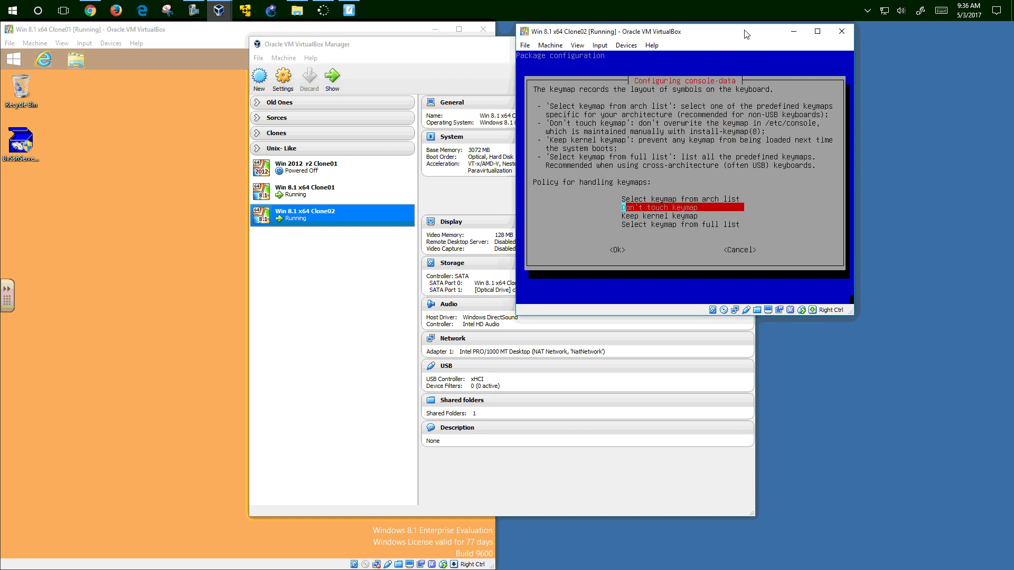
key("Return")
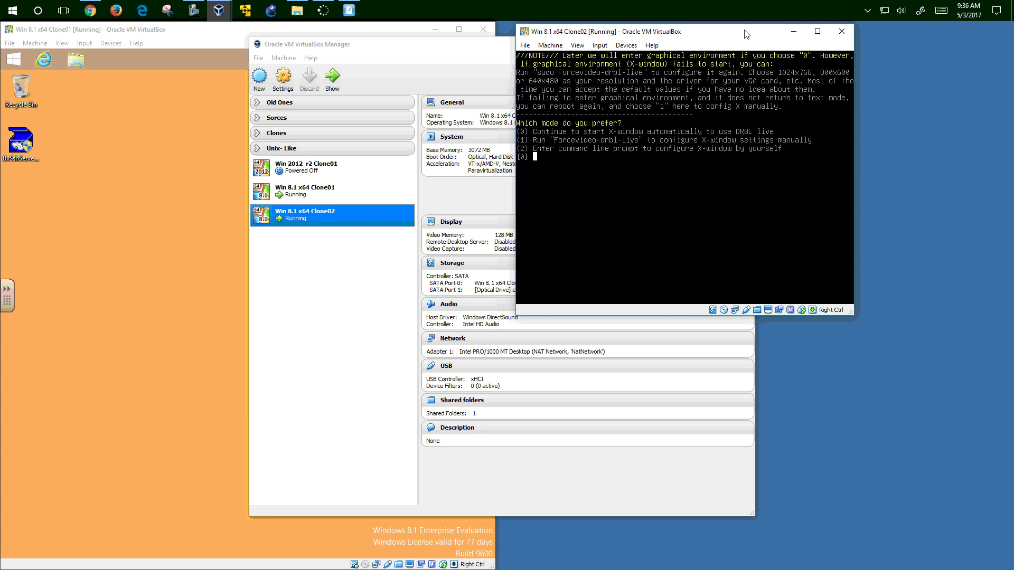
key("Return")
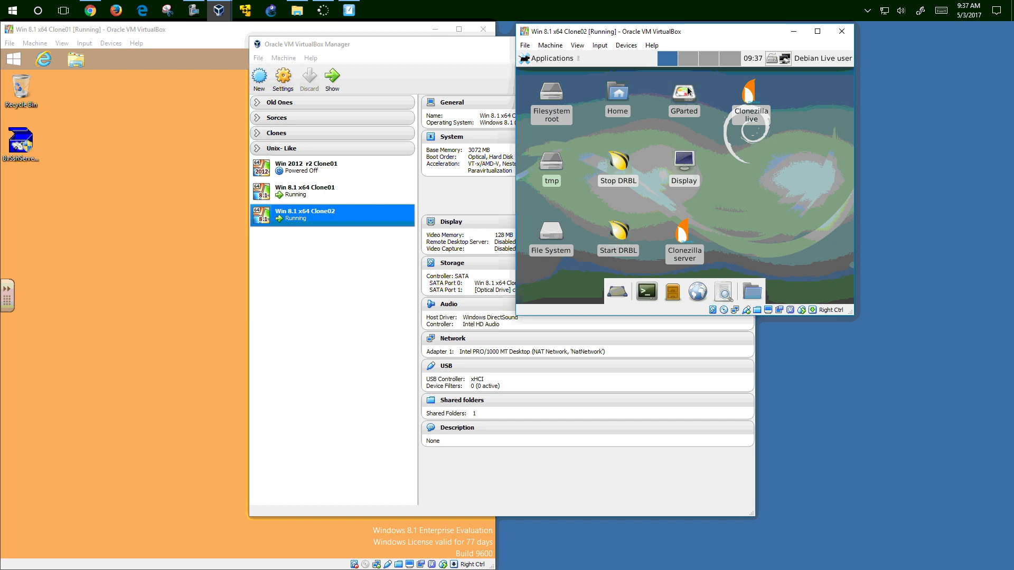
Place the Clonezilla server icon below Clonezilla live on the desktop, and check the /dev/sda partitions in GParted before minimizing it
left_click_drag(683, 229, 747, 165)
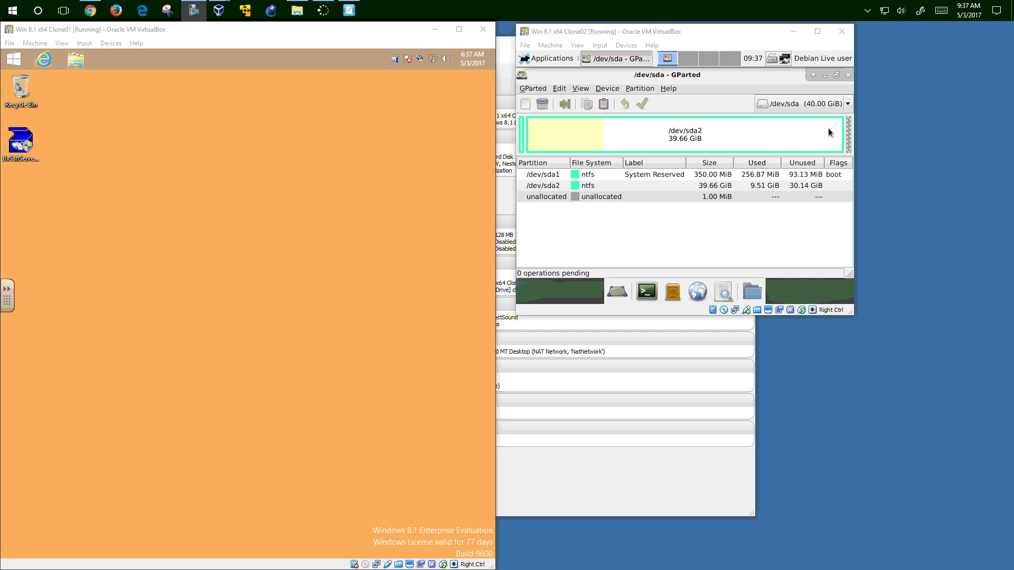
left_click(845, 112)
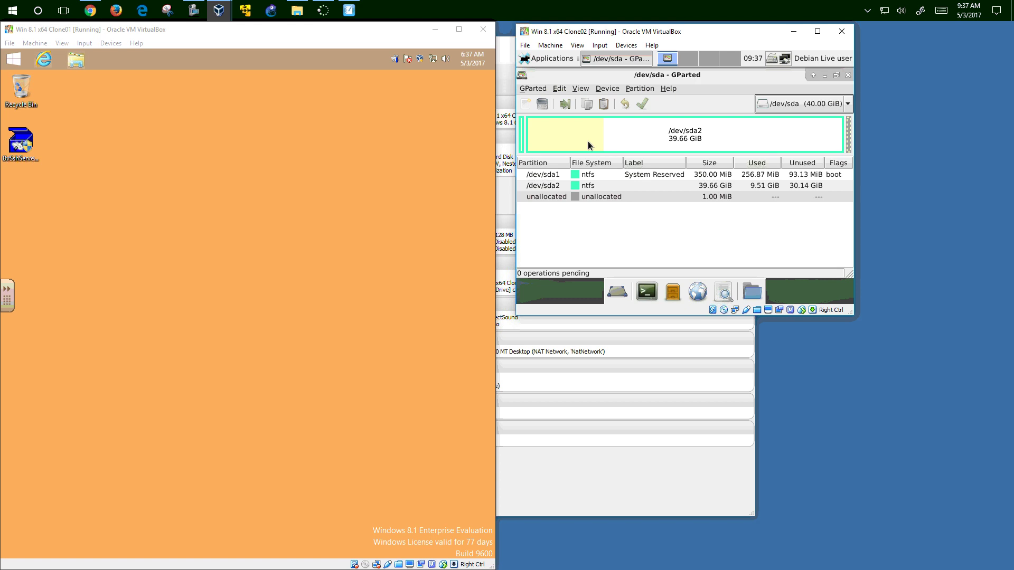
left_click(823, 75)
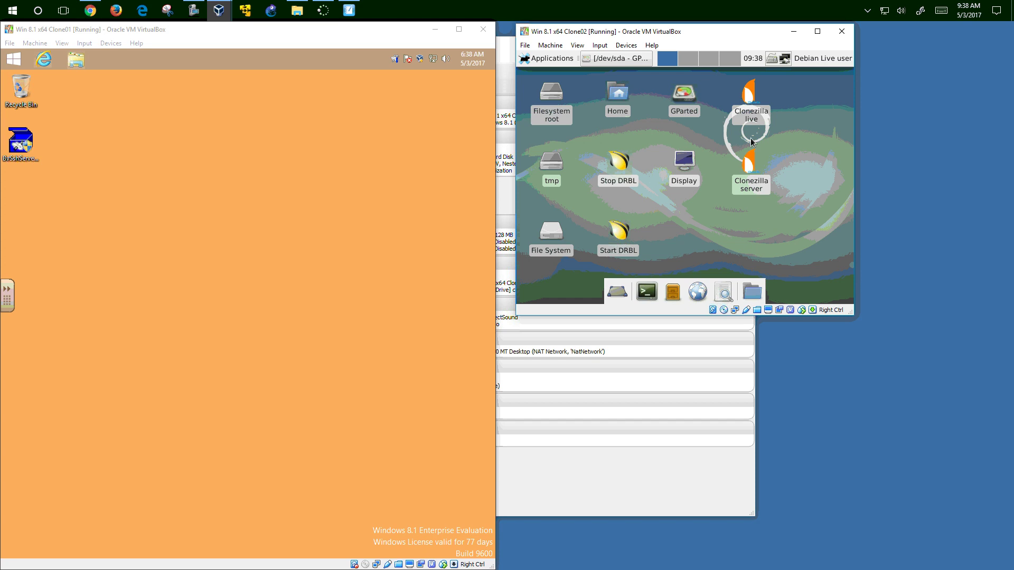
Check the SSH diagram in SMART Notebook, and start Clonezilla live on Clone02 in device-image mode
left_click(348, 10)
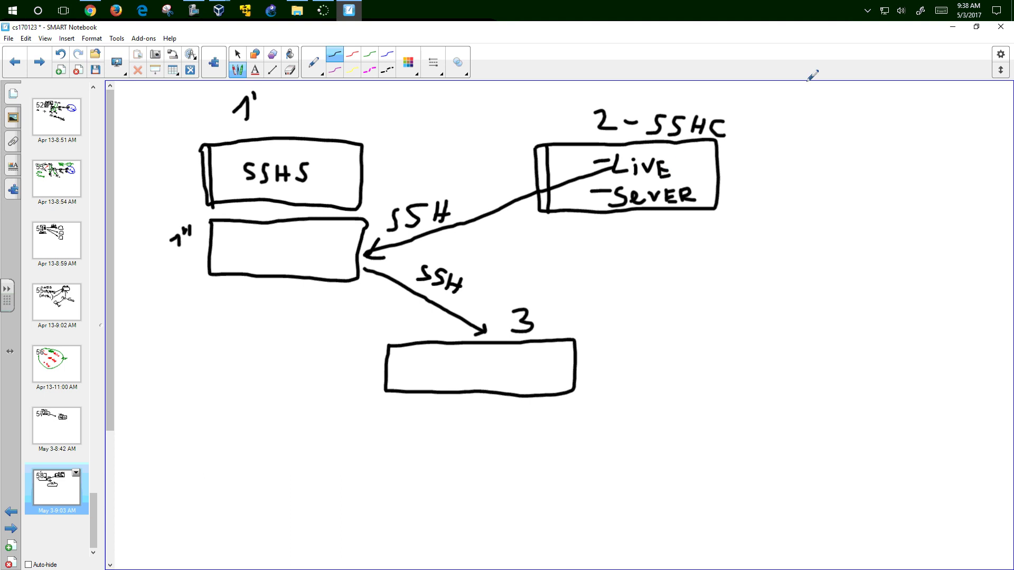
left_click(954, 27)
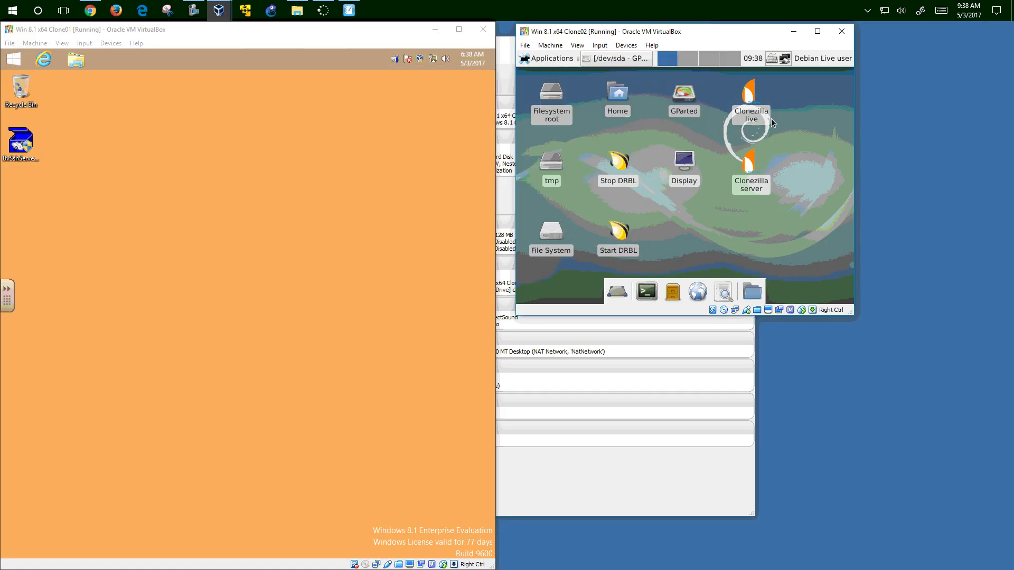
double_click(750, 102)
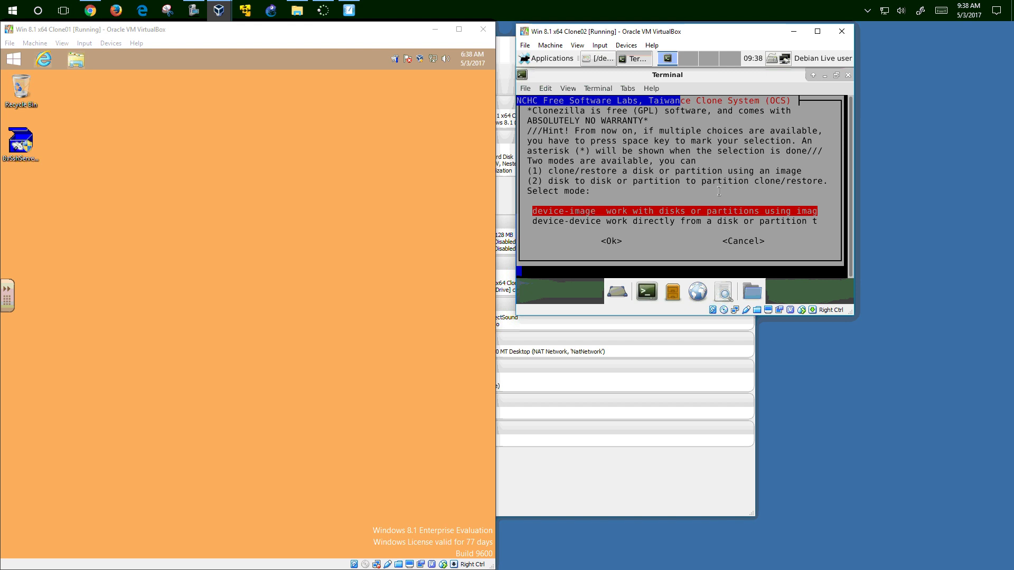
key("Tab")
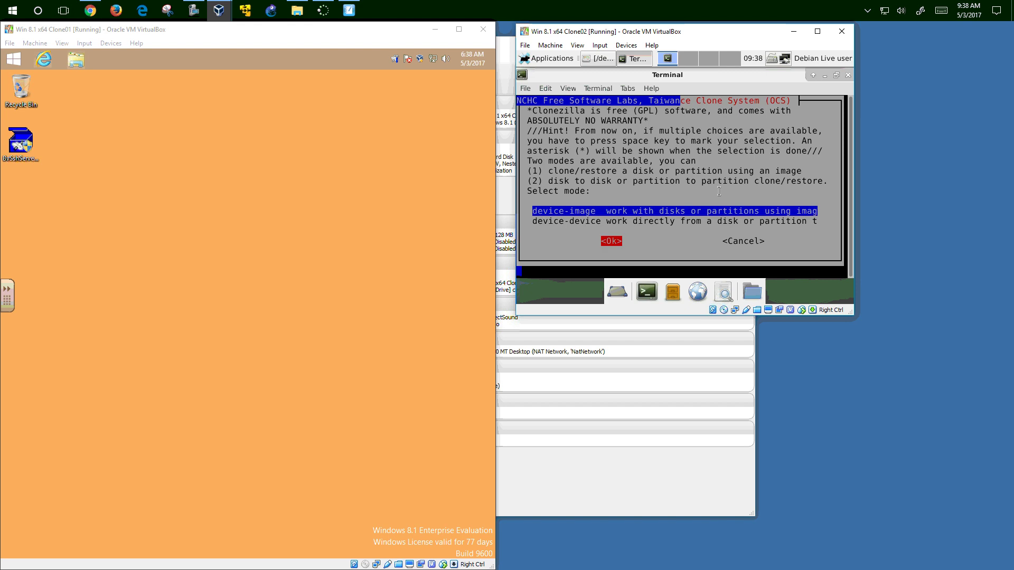
key("Return")
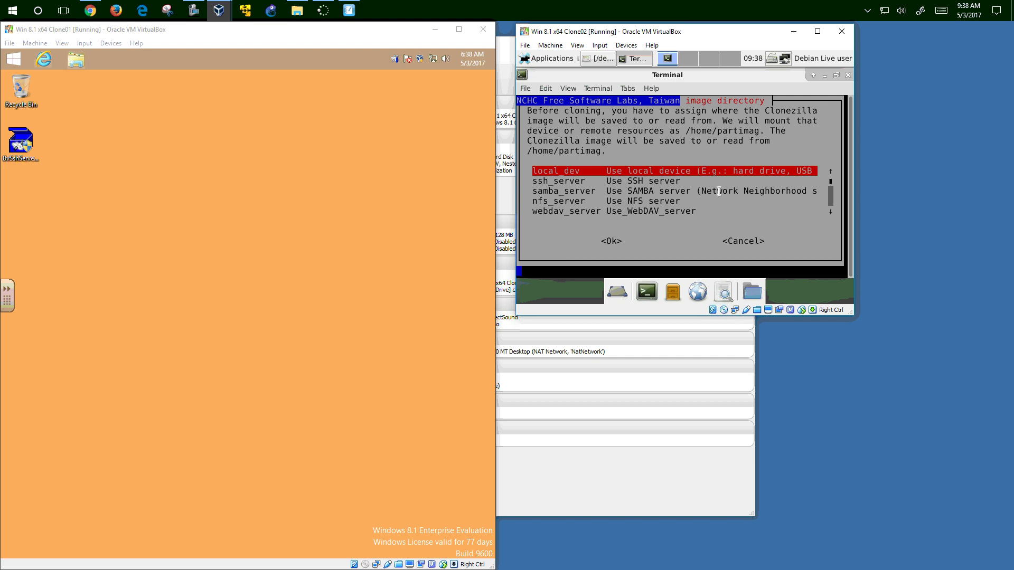
Examine the SSH diagram in SMART Notebook and the storage options in Clonezilla's image directory list, from local_dev to enter_shell
left_click(349, 10)
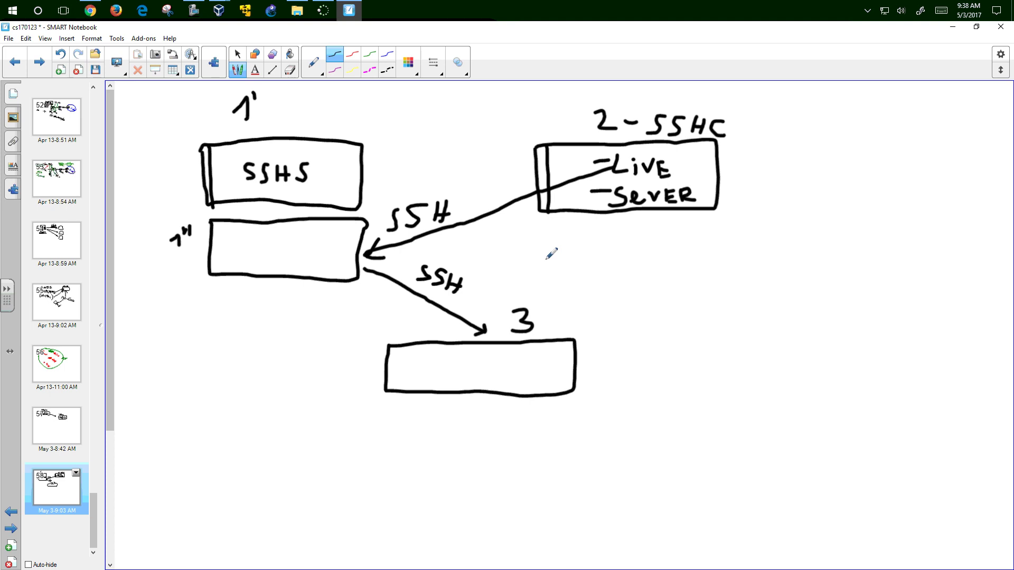
left_click(952, 27)
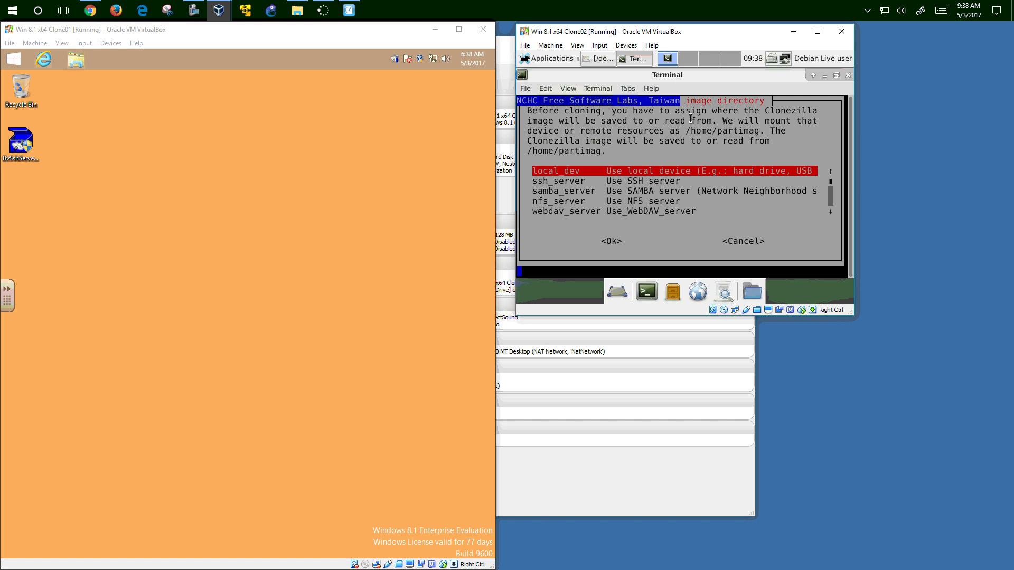
key("Down")
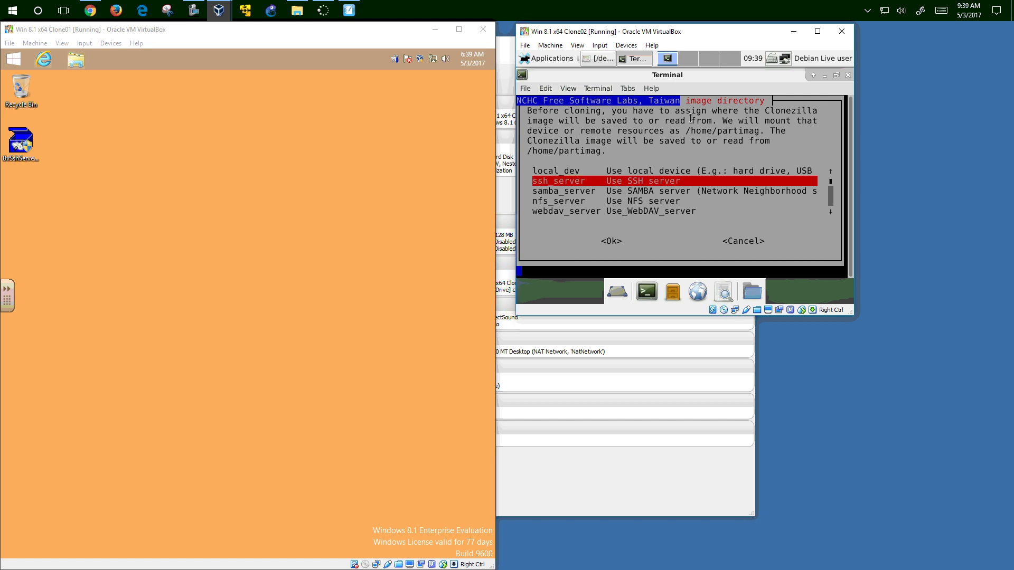
key("Down")
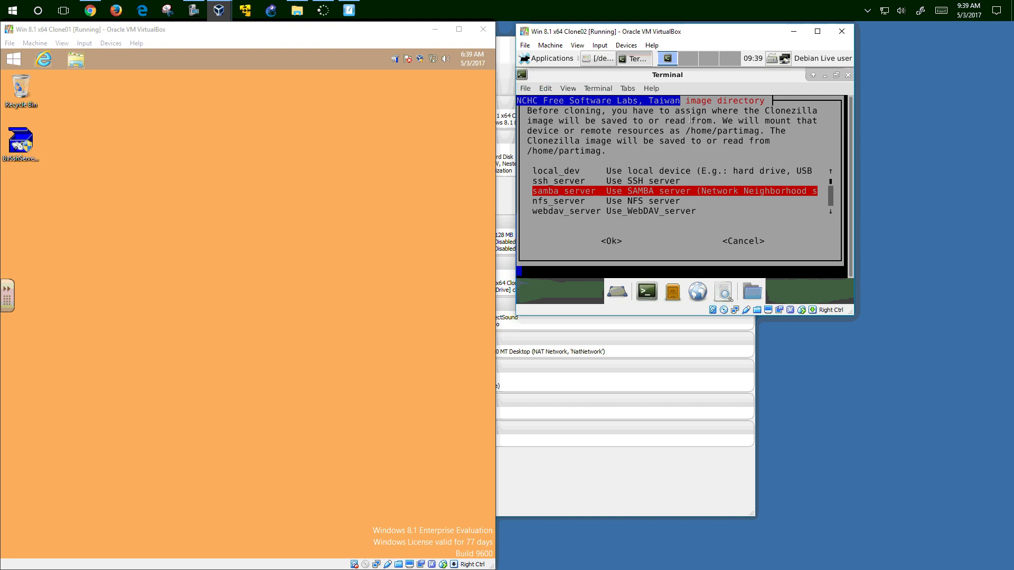
key("Down")
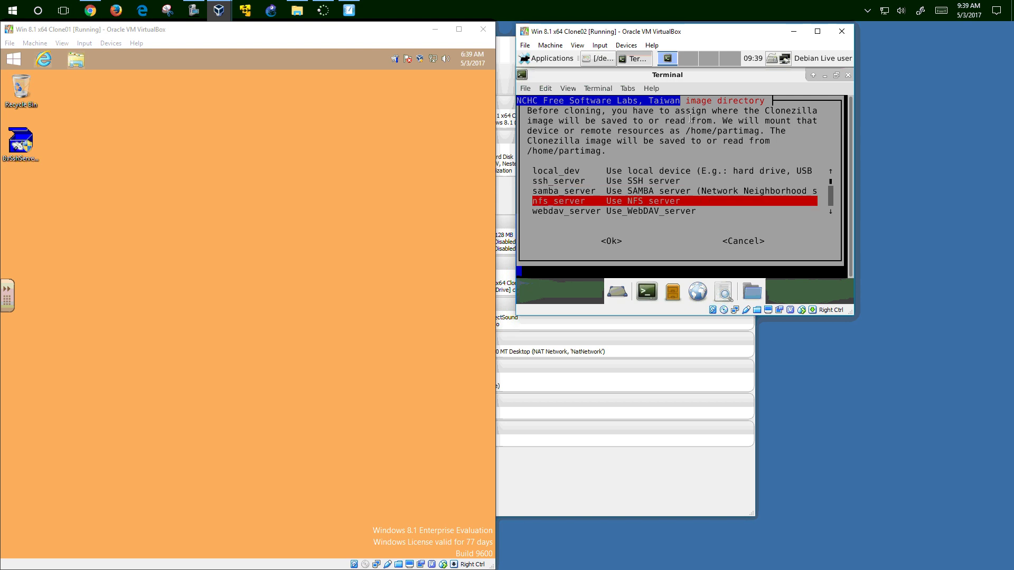
key("Down")
key("Down")
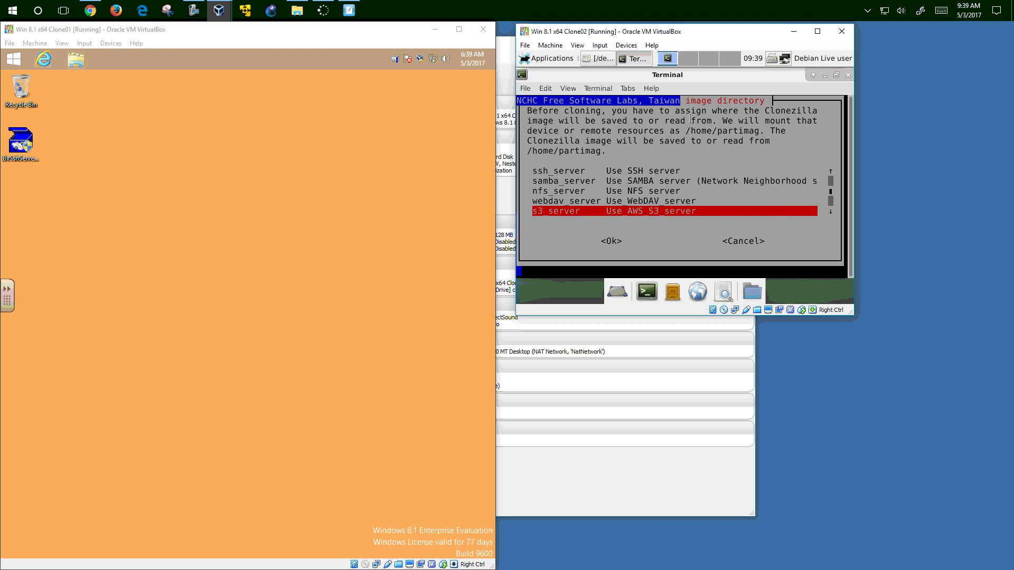
key("Up")
key("Down")
key("Down")
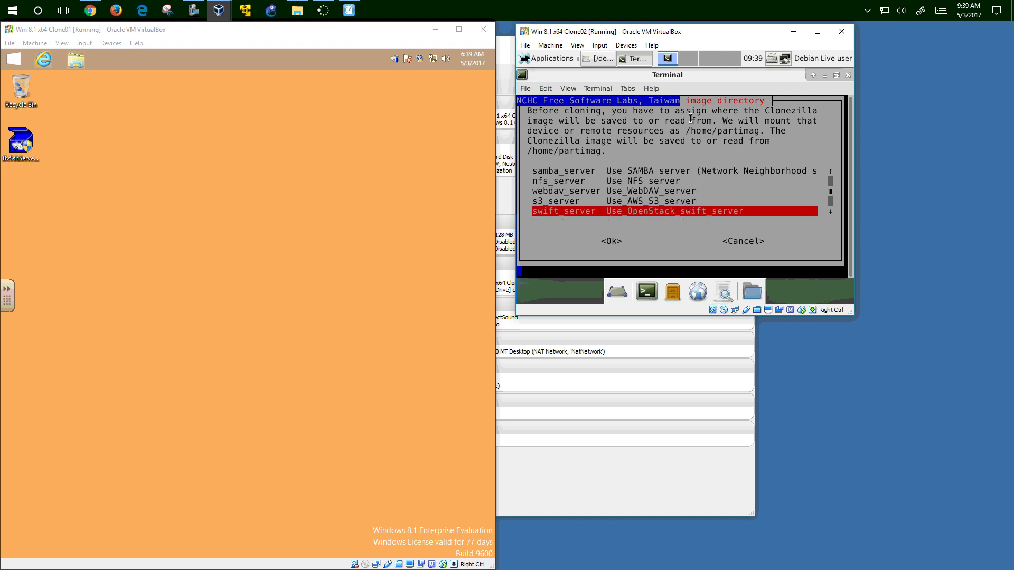
key("Down")
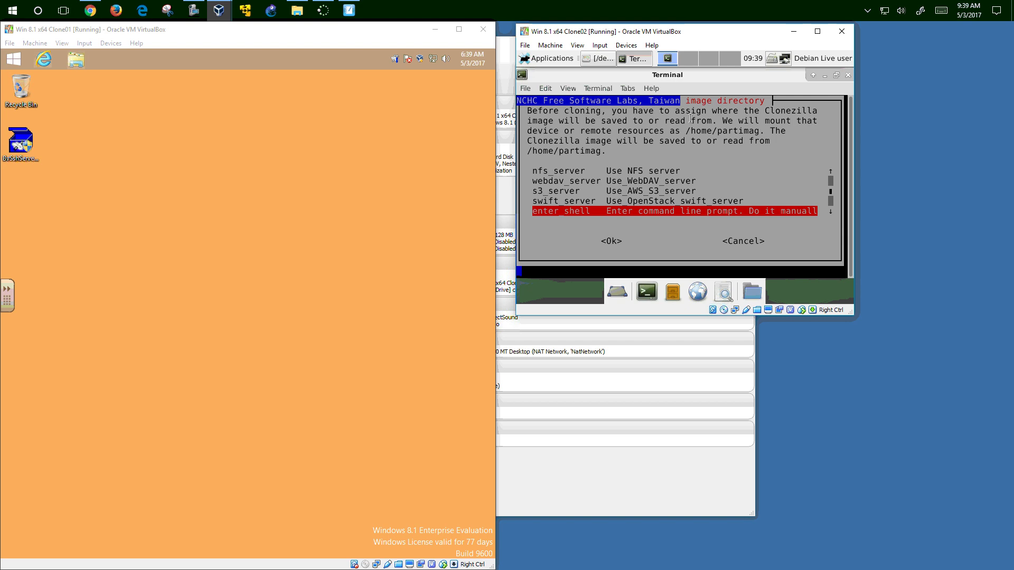
key("Down")
key("Up")
key("Up")
key("Up")
key("Up")
key("Up")
key("Up")
key("Up")
key("Up")
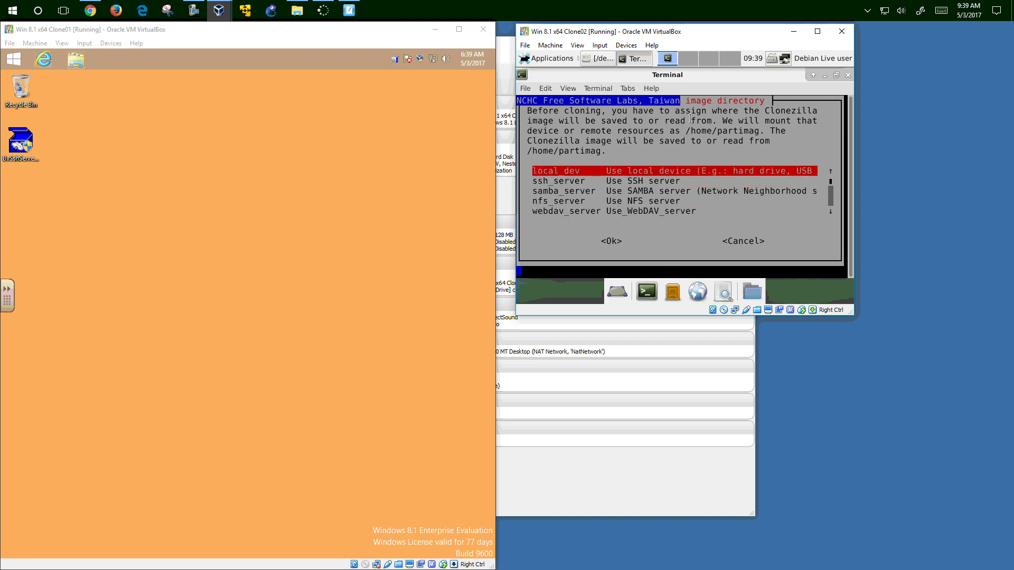
Choose ssh_server as the location for the Clonezilla image directory
key("Down")
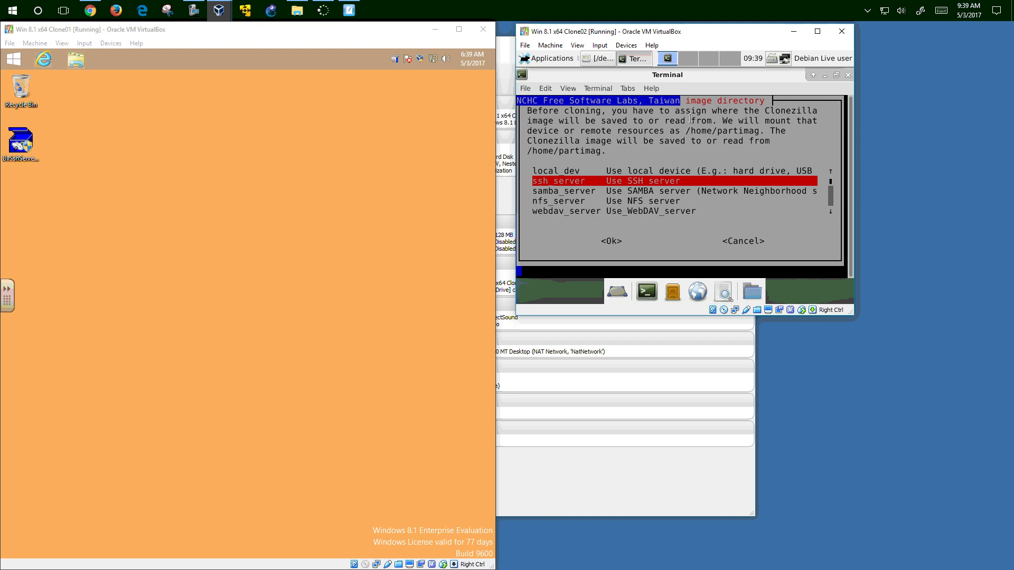
key("Tab")
key("Return")
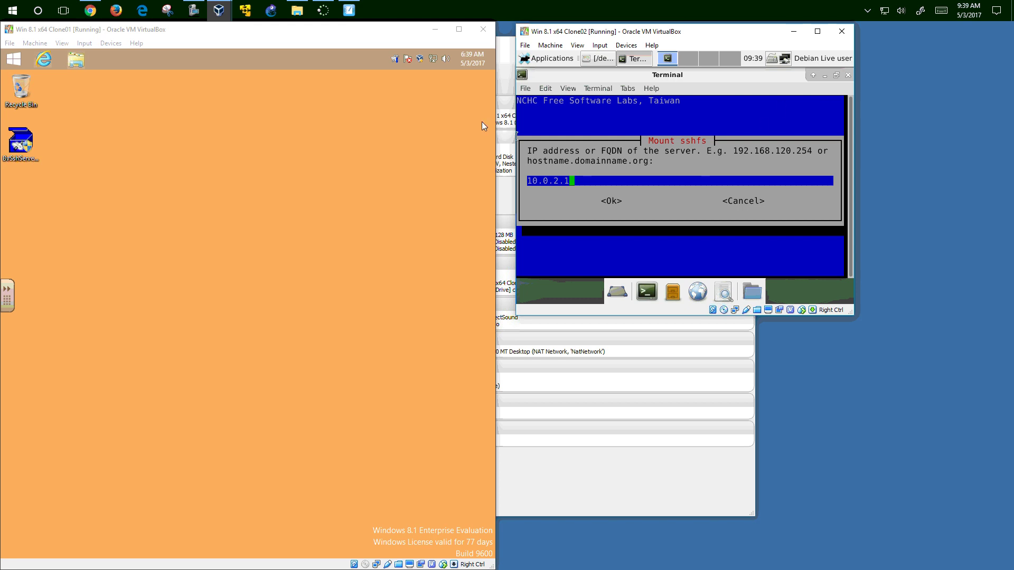
Open a Command Prompt on Clone01 through its Start screen and maximize it
left_click(13, 59)
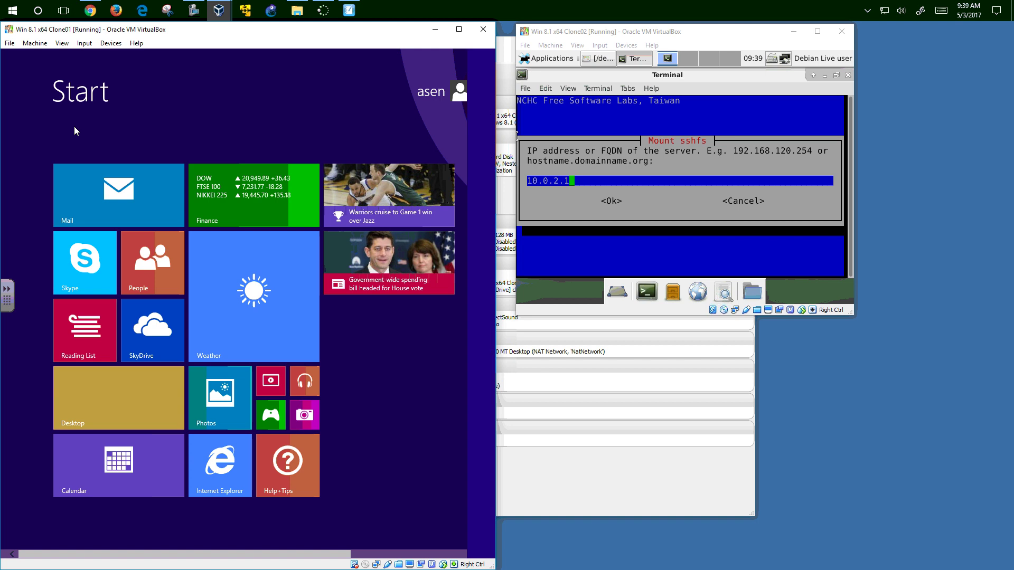
type("cmd")
key("Escape")
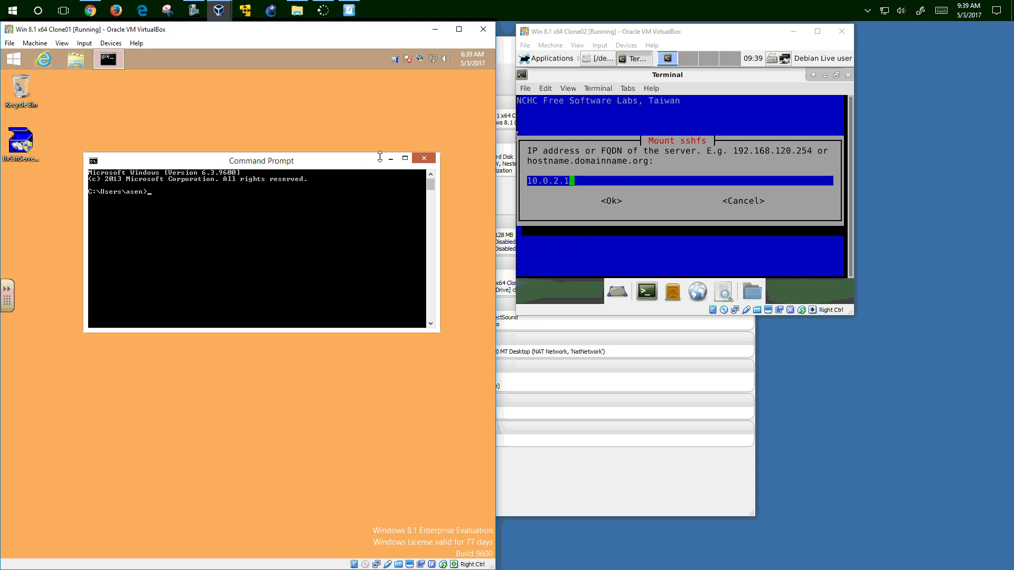
left_click(405, 158)
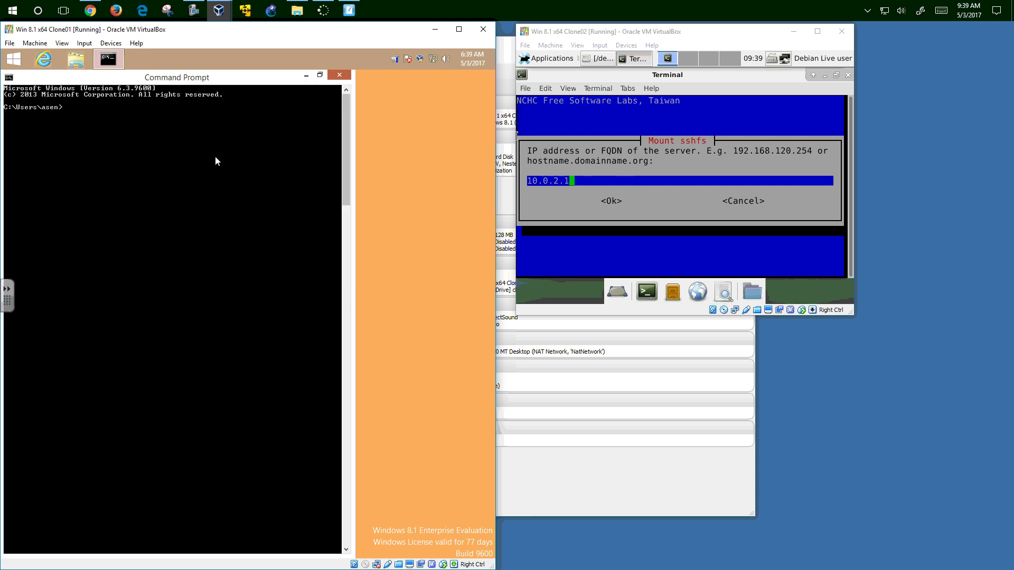
Run ipconfig /all in Clone01's Command Prompt and mark the Ethernet adapter's IPv4 address line
type("ipconfig /all")
key("Return")
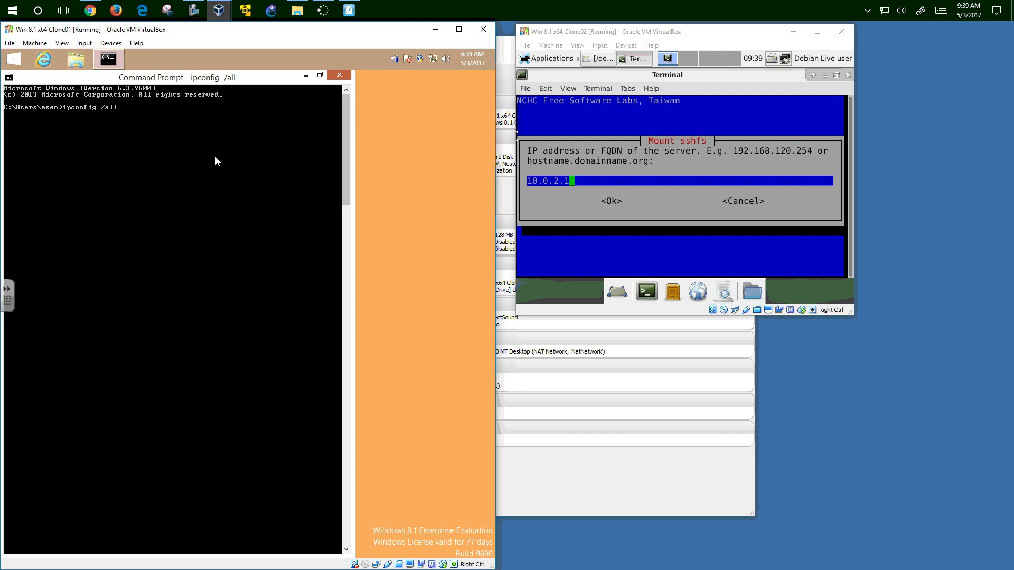
right_click(282, 133)
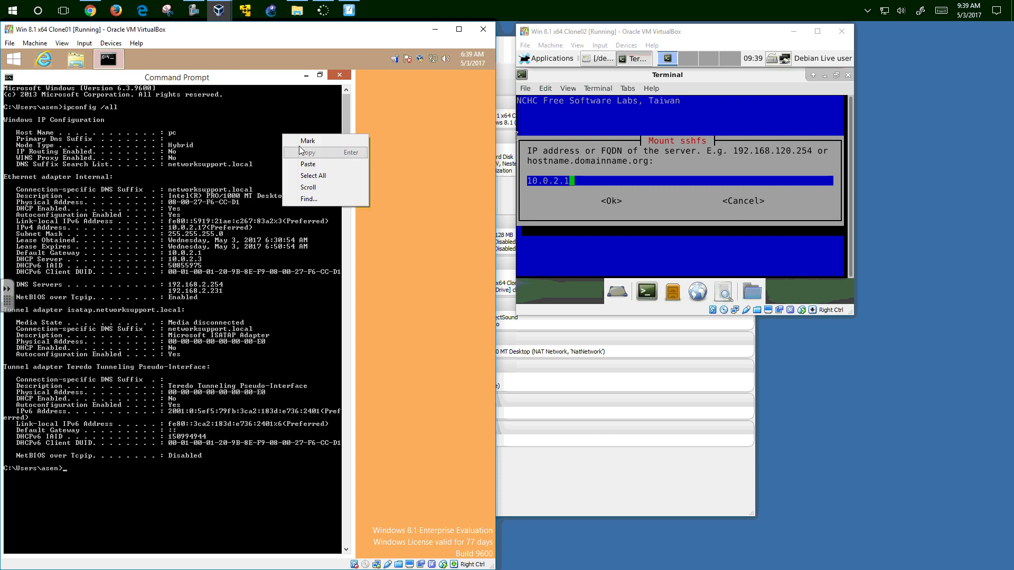
left_click(298, 140)
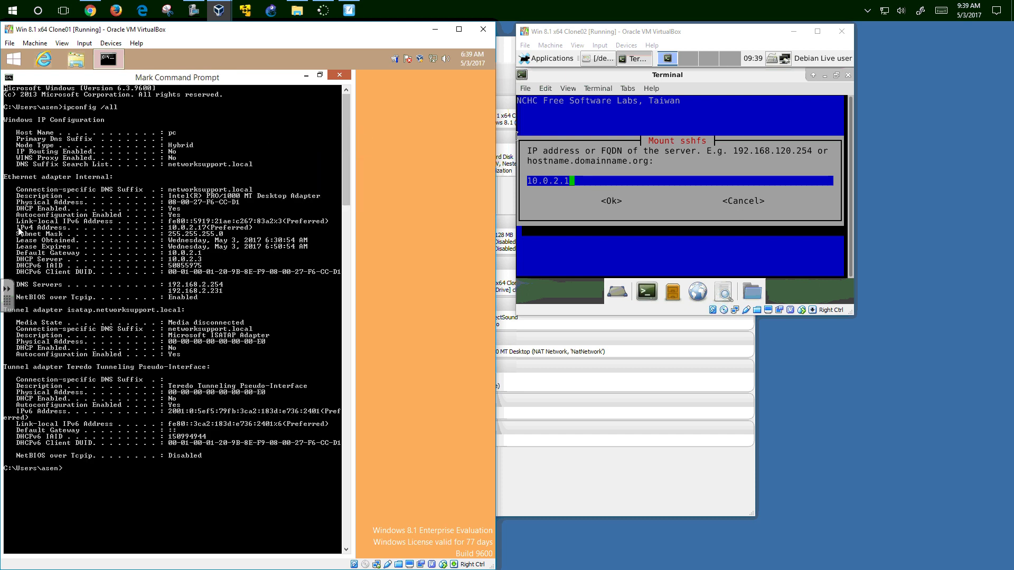
left_click_drag(13, 228, 256, 231)
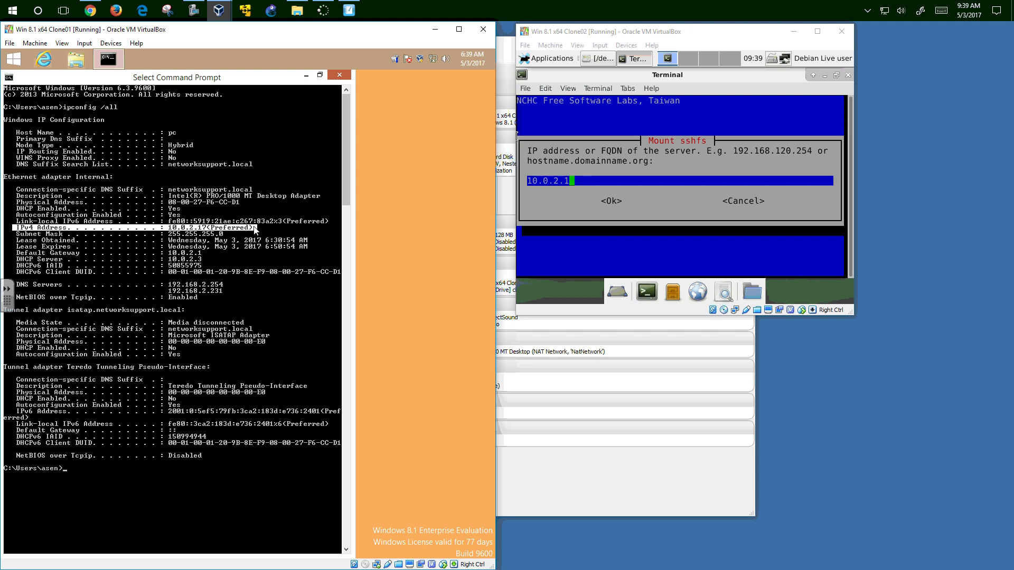
Set the SSH server address in Clonezilla on Clone02 to 10.0.2.17 and accept port 22
left_click(602, 182)
type("10.0.2.17")
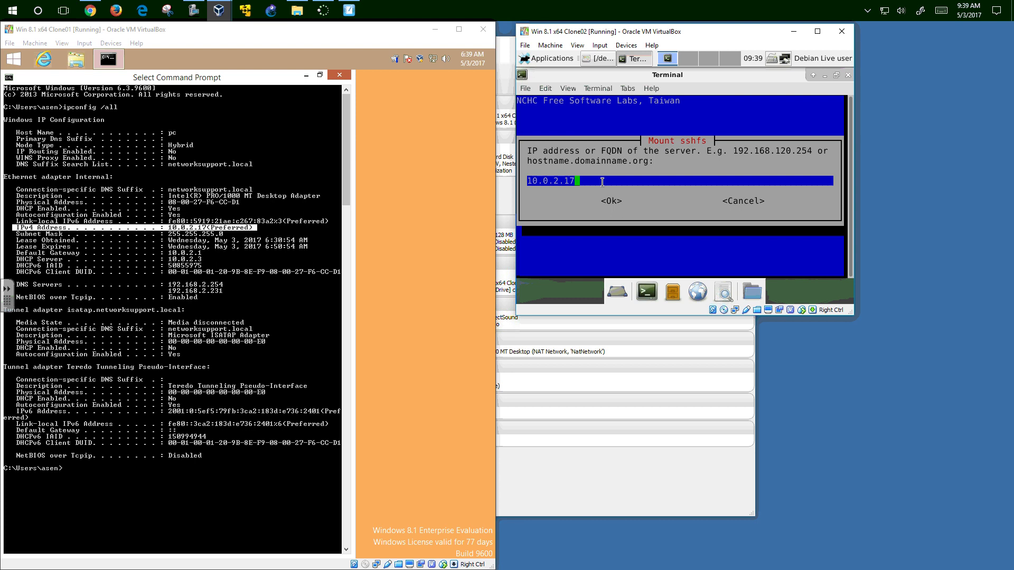
key("Return")
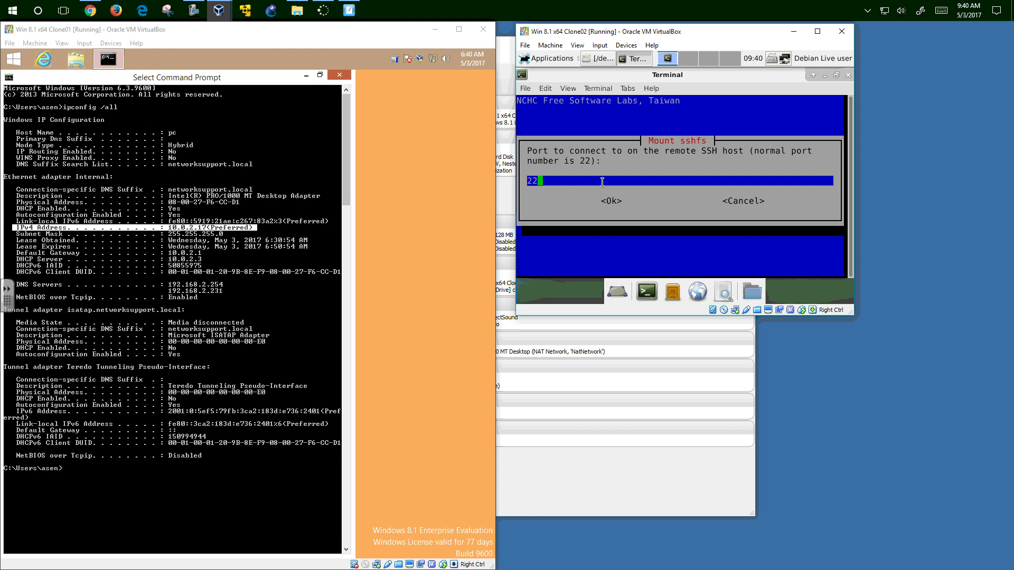
key("Tab")
key("Return")
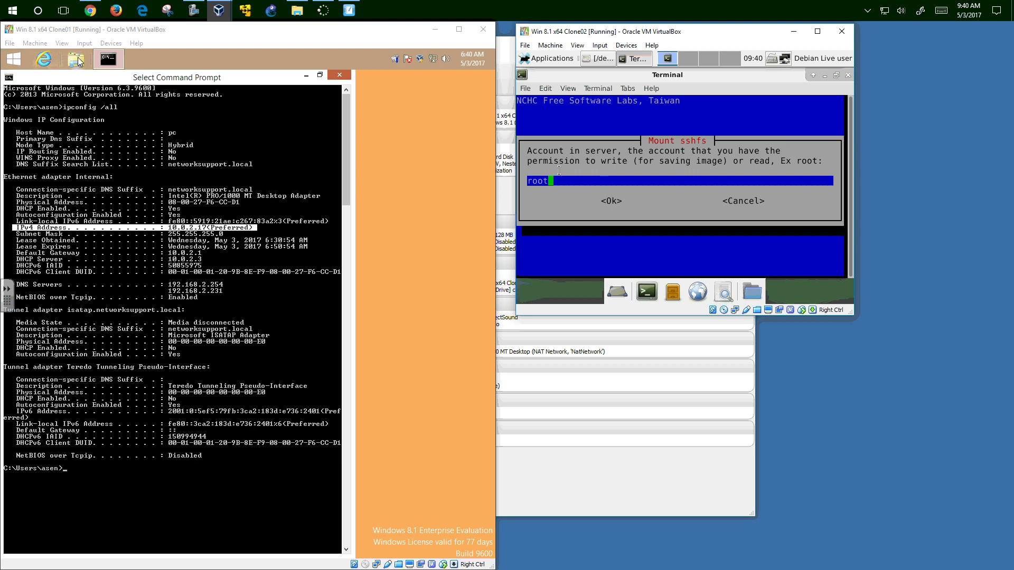
Look up the local user account name under Users in Clone01's Computer Management, then minimize it
left_click(78, 61)
left_click_drag(237, 83, 258, 245)
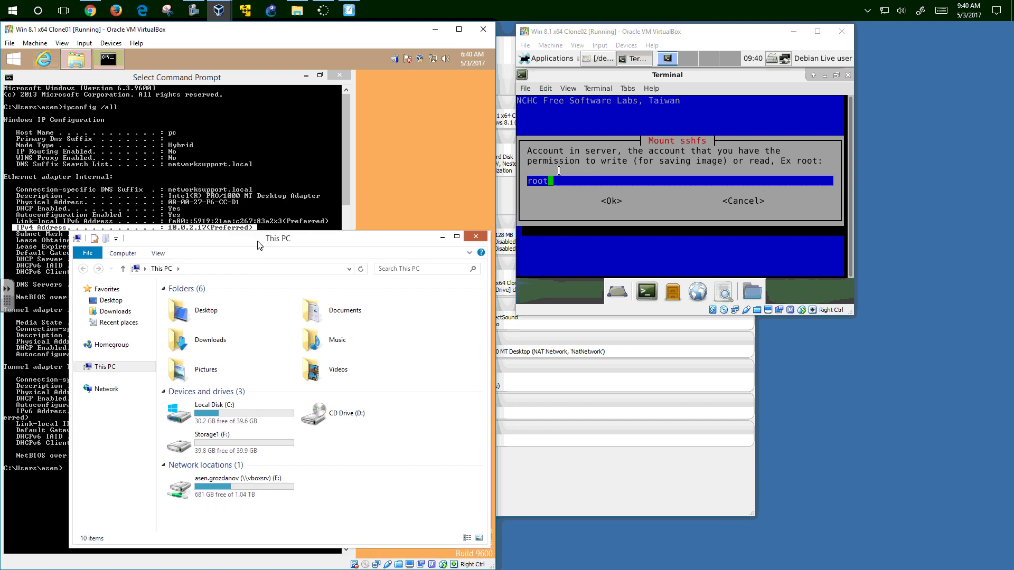
right_click(103, 364)
left_click(132, 398)
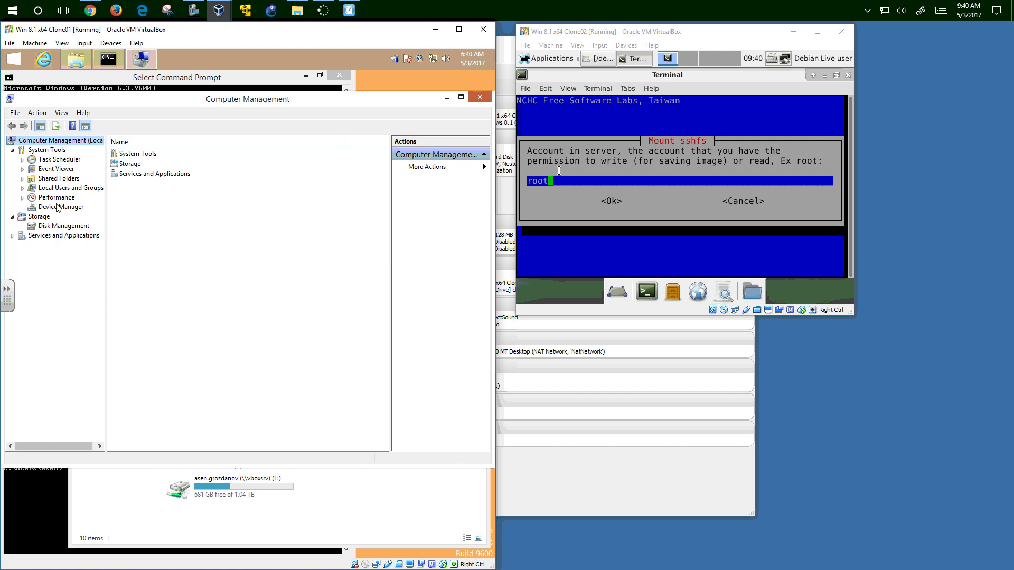
left_click(22, 188)
left_click(53, 198)
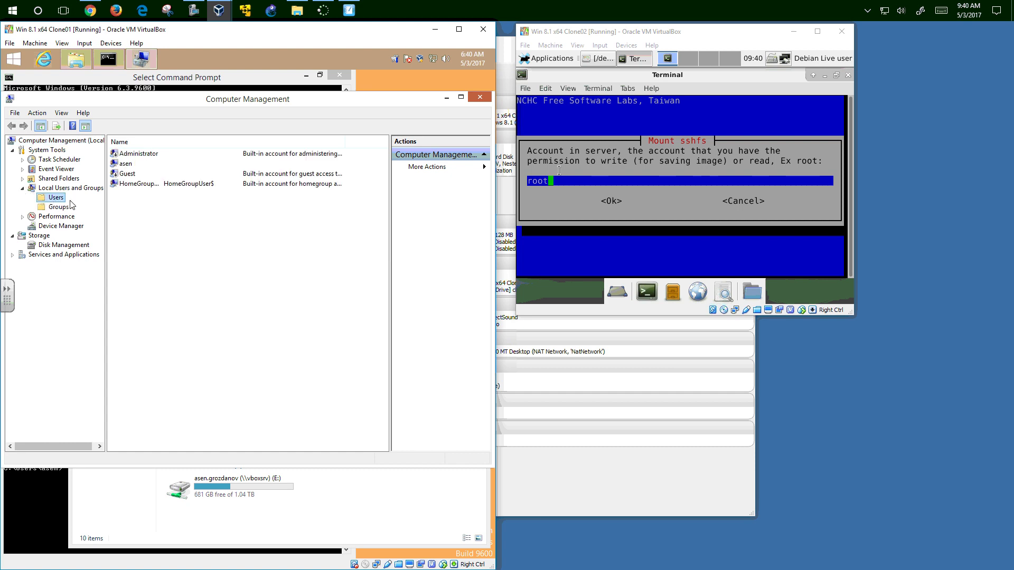
left_click(126, 164)
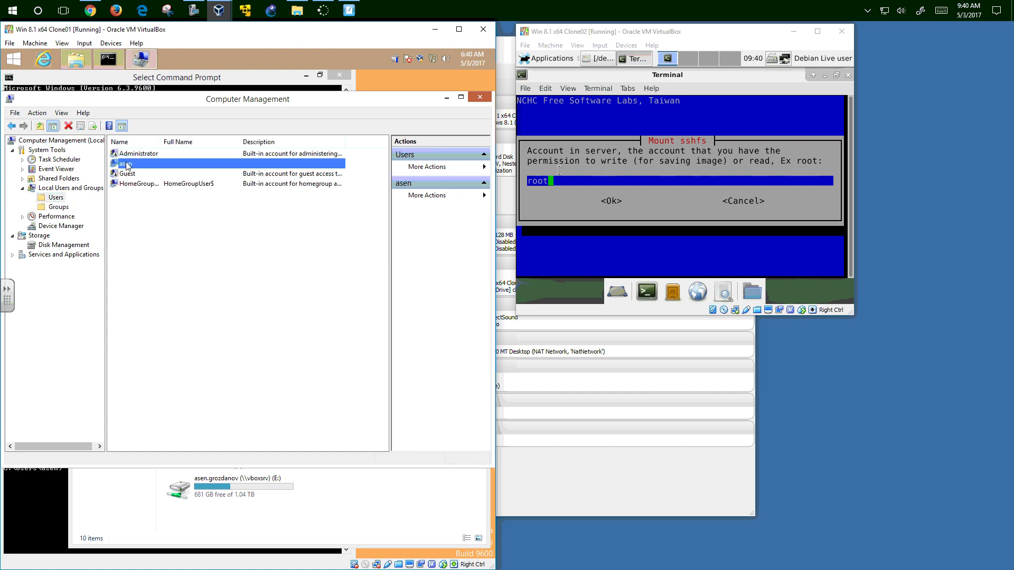
left_click(446, 98)
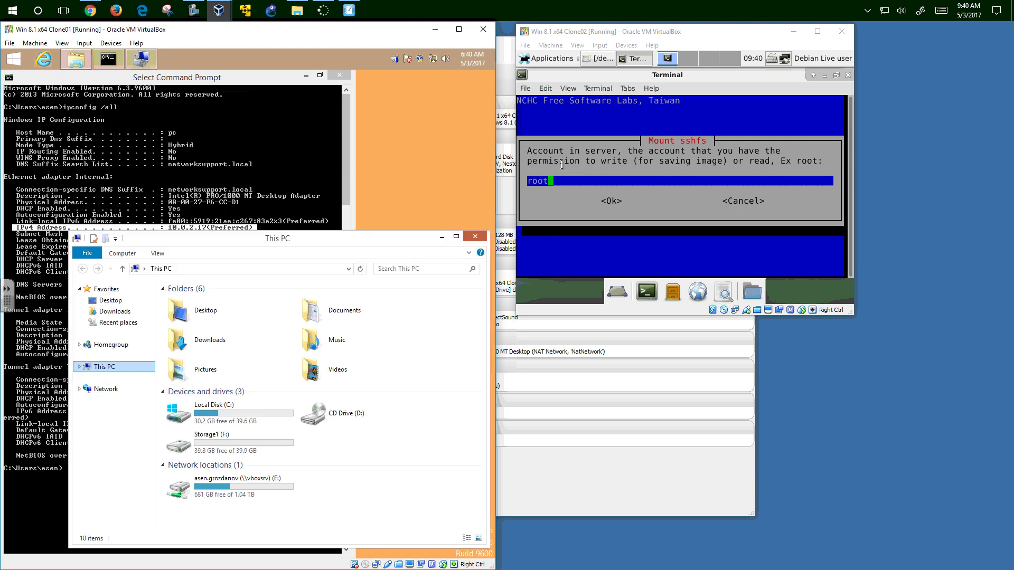
Replace the root account in Clonezilla's Mount sshfs dialog with Clone01's local user name and confirm it
left_click(573, 179)
key("BackSpace")
key("BackSpace")
key("BackSpace")
key("BackSpace")
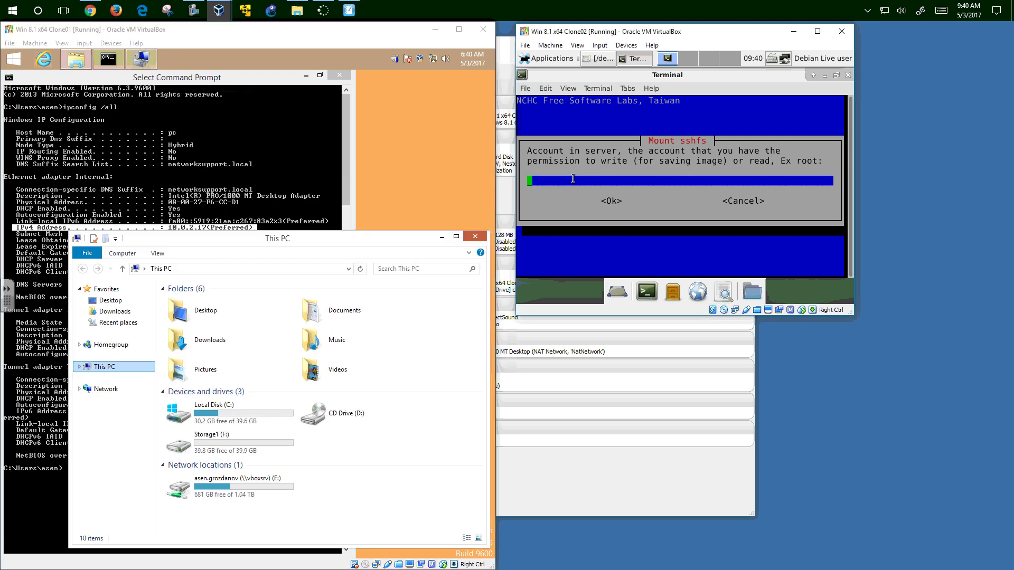
type("asen")
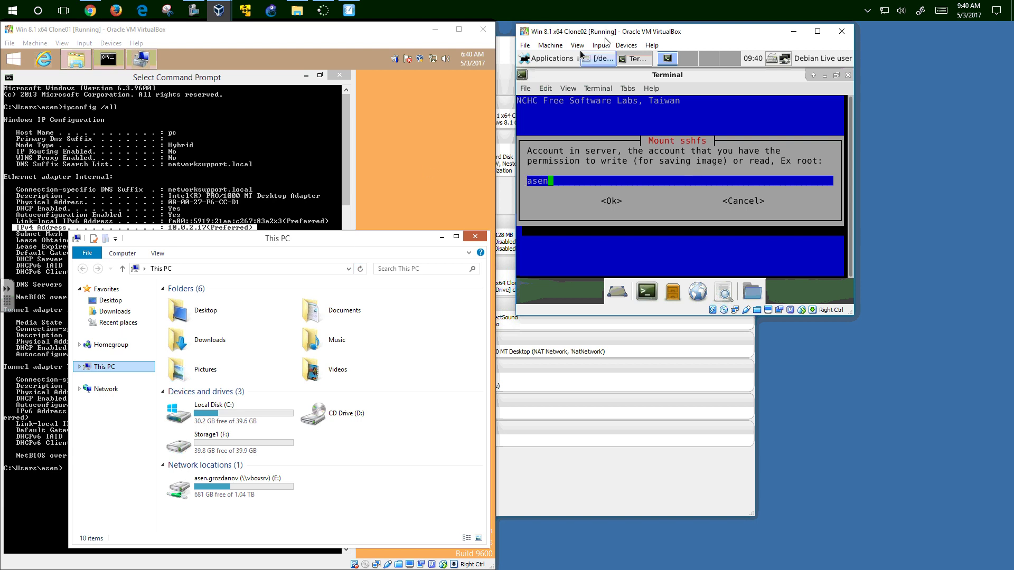
key("Tab")
key("Return")
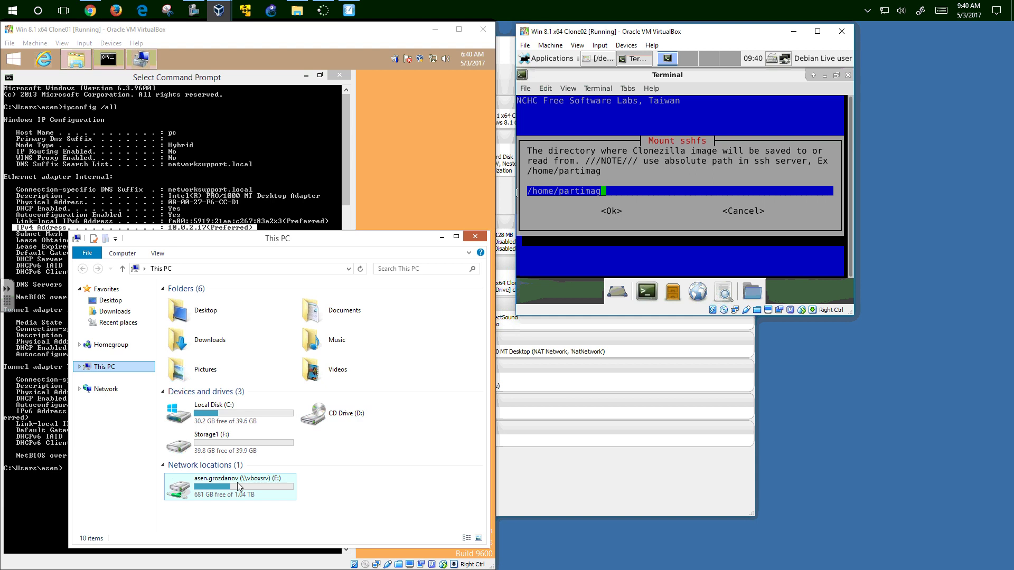
Check the Storage1 (F:) drive on Clone01, and try to mount the default /home/partimag directory over SSH
left_click(229, 440)
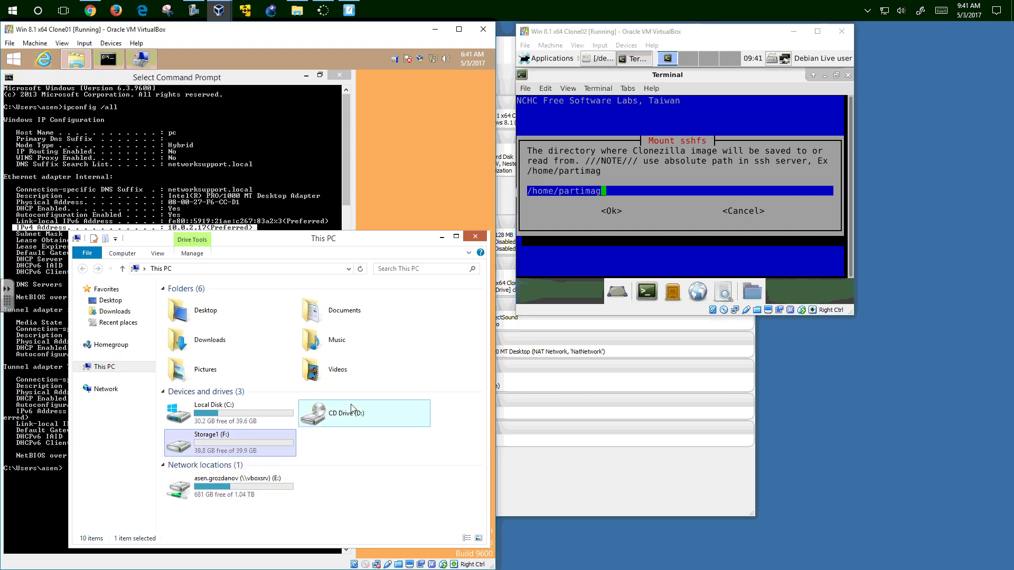
left_click(653, 33)
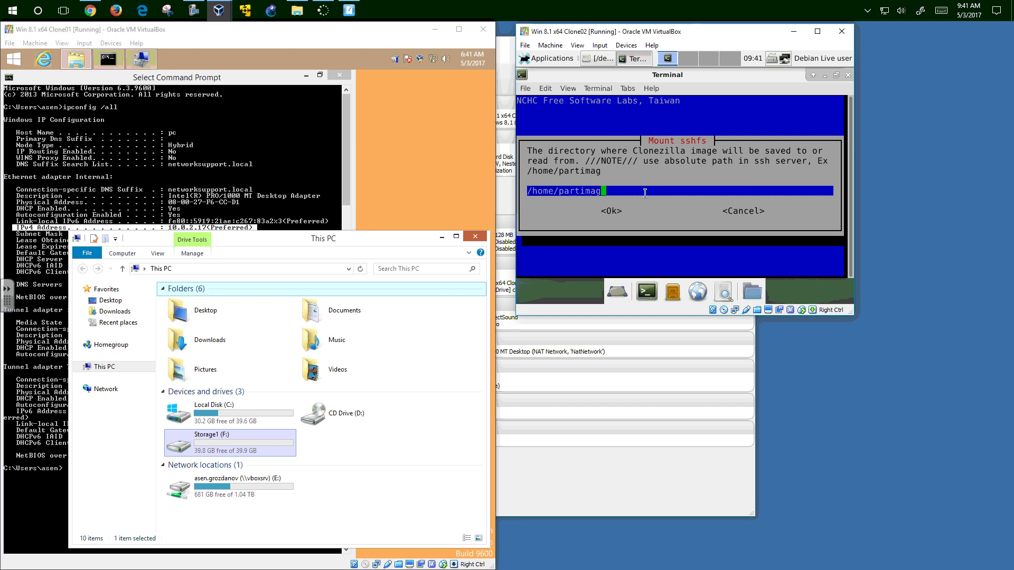
key("Return")
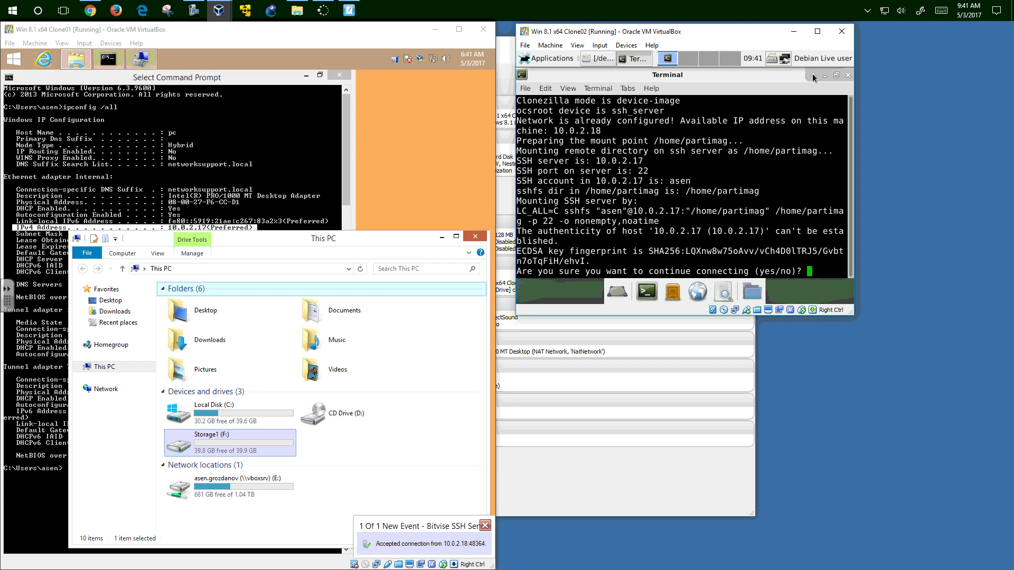
left_click(848, 75)
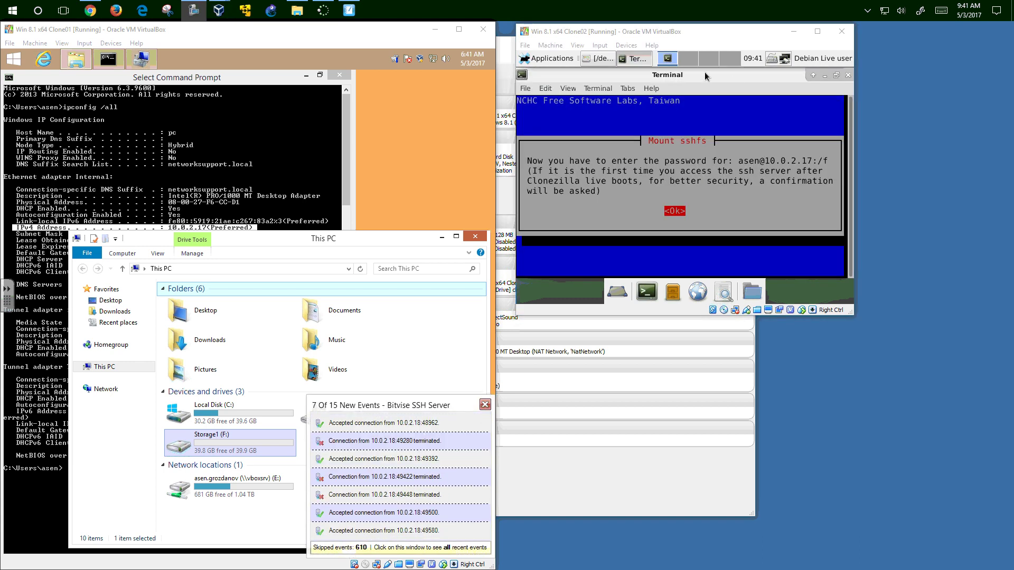
Connect to the SSH server's /f directory, accepting the host key with yes and entering the account password
left_click(701, 49)
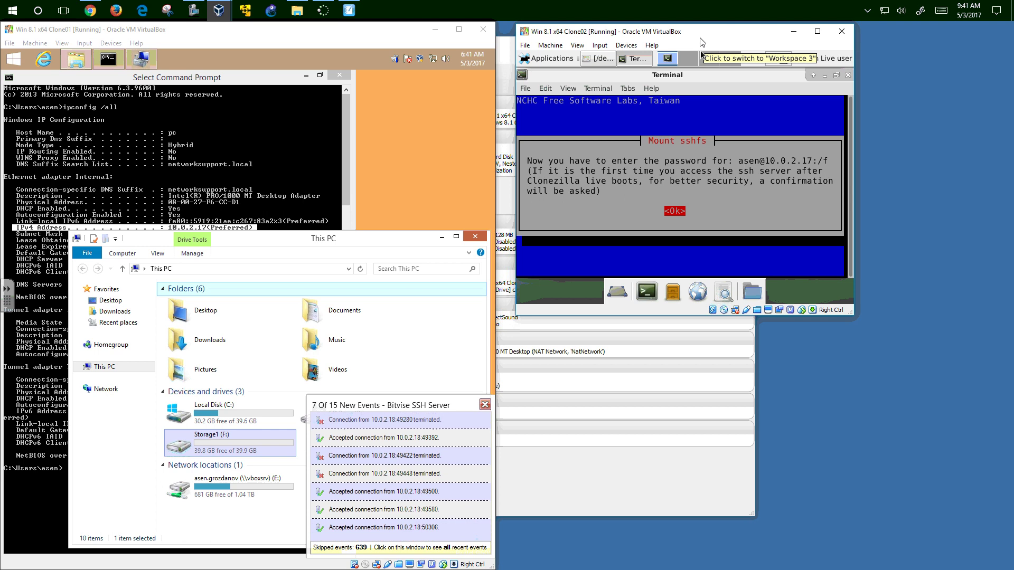
key("Return")
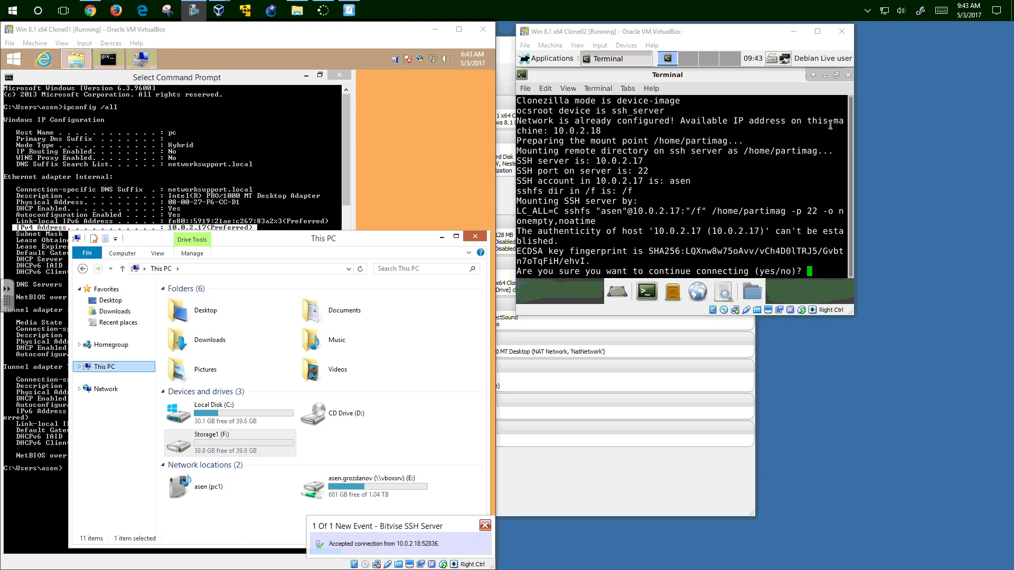
left_click(722, 82)
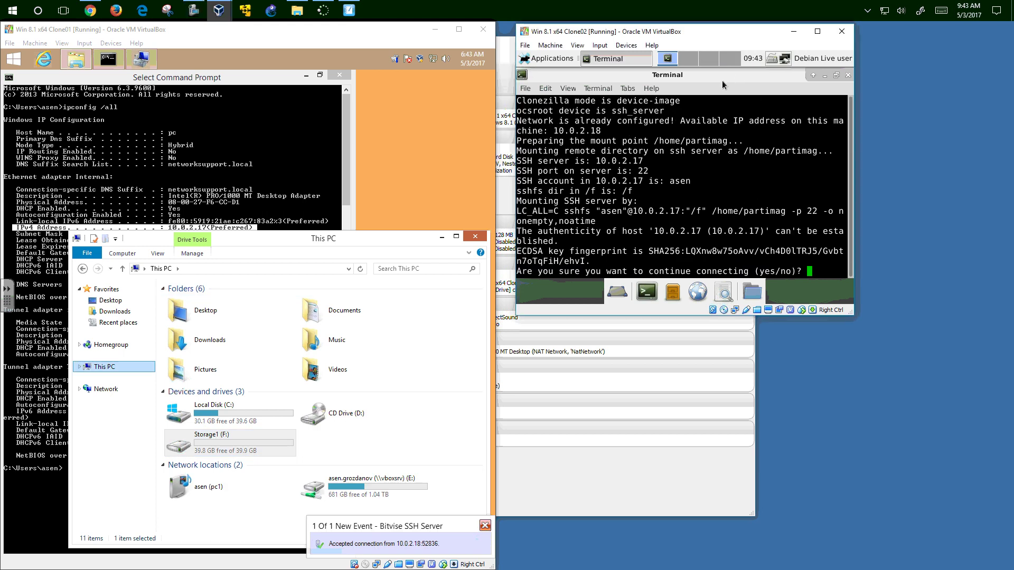
type("yes")
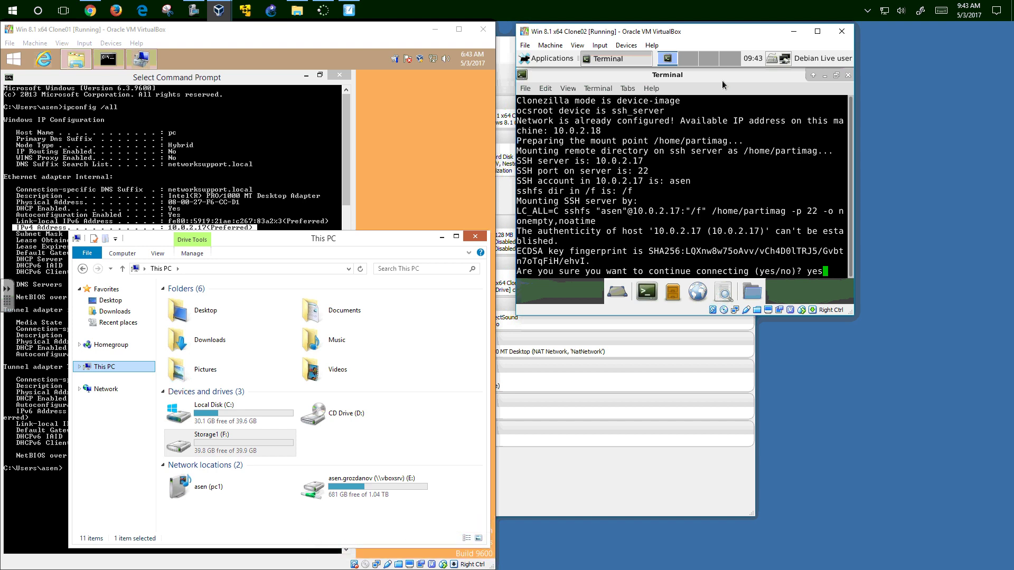
key("Return")
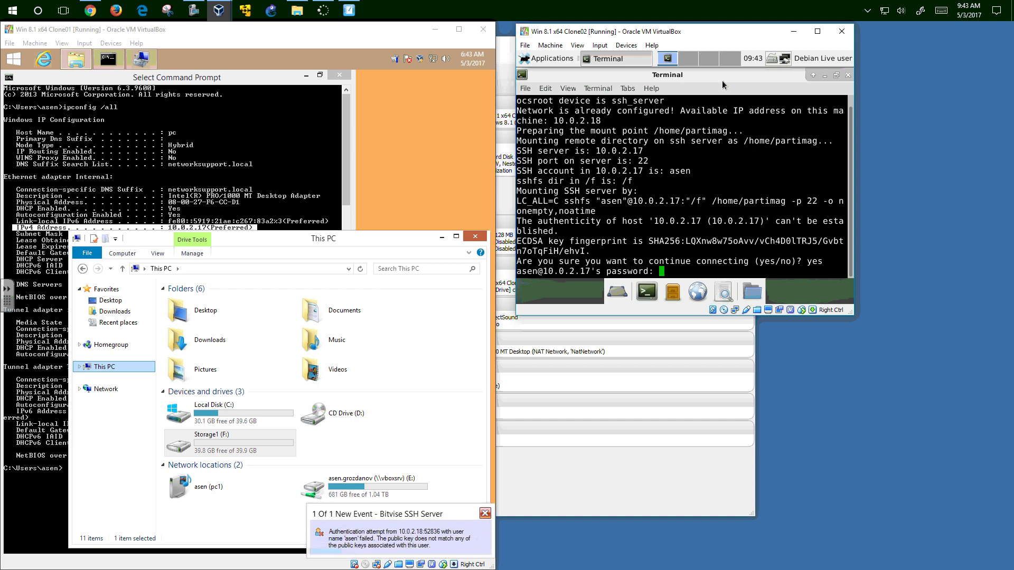
key("Return")
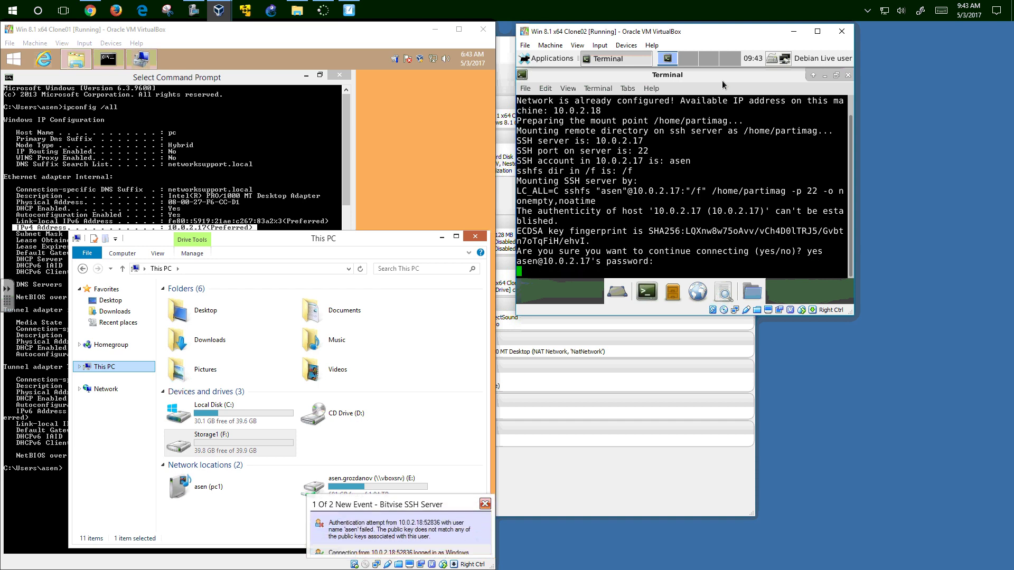
key("Return")
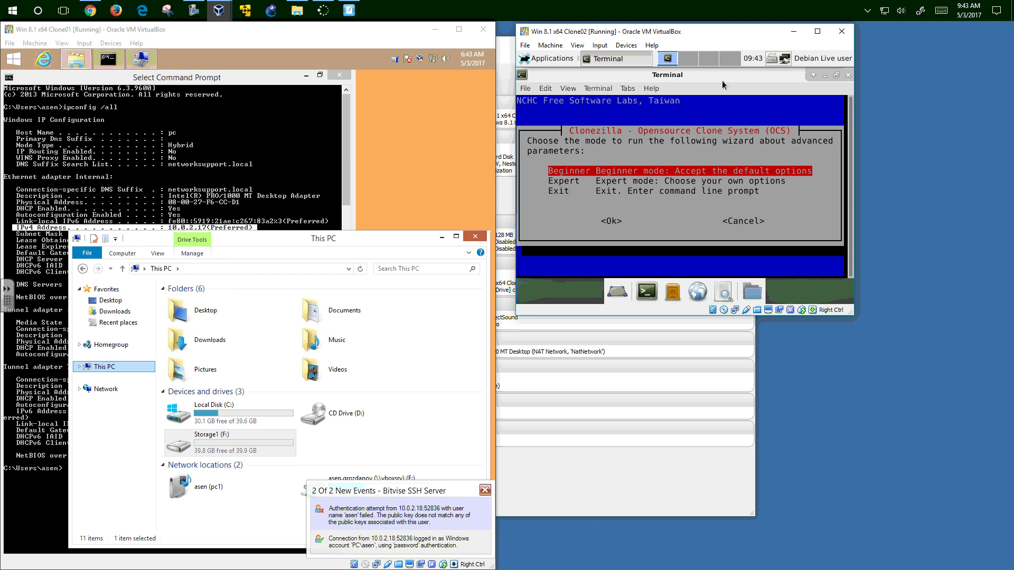
Choose Expert mode, check the SSH diagram in SMART Notebook, and select savedisk to save the local disk as an image
key("Down")
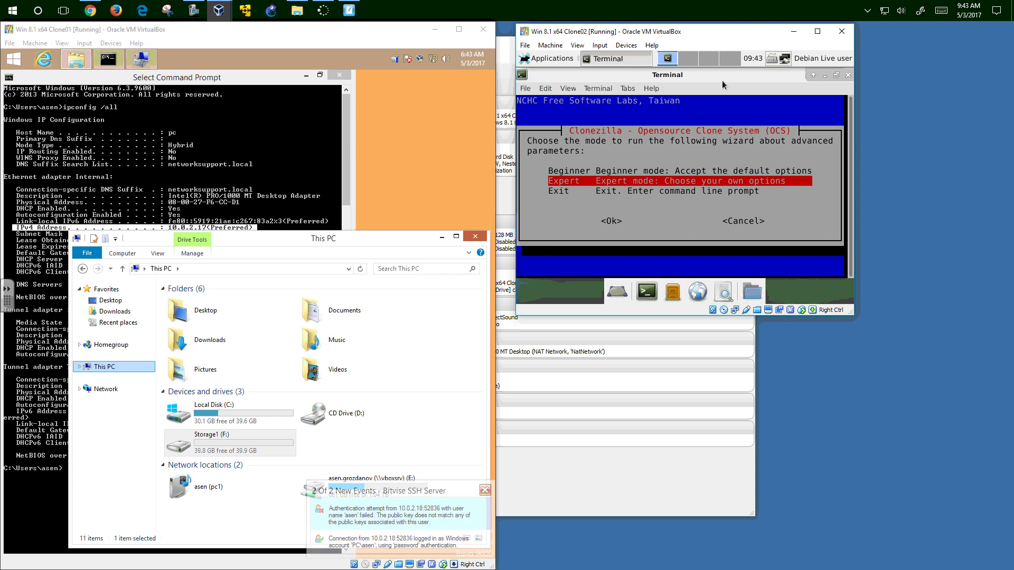
key("Return")
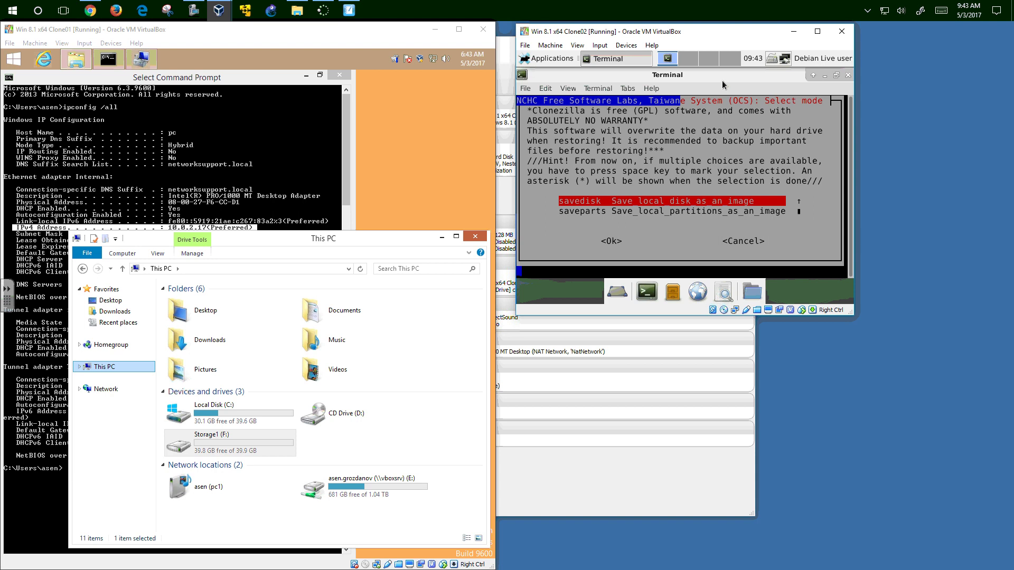
left_click(348, 10)
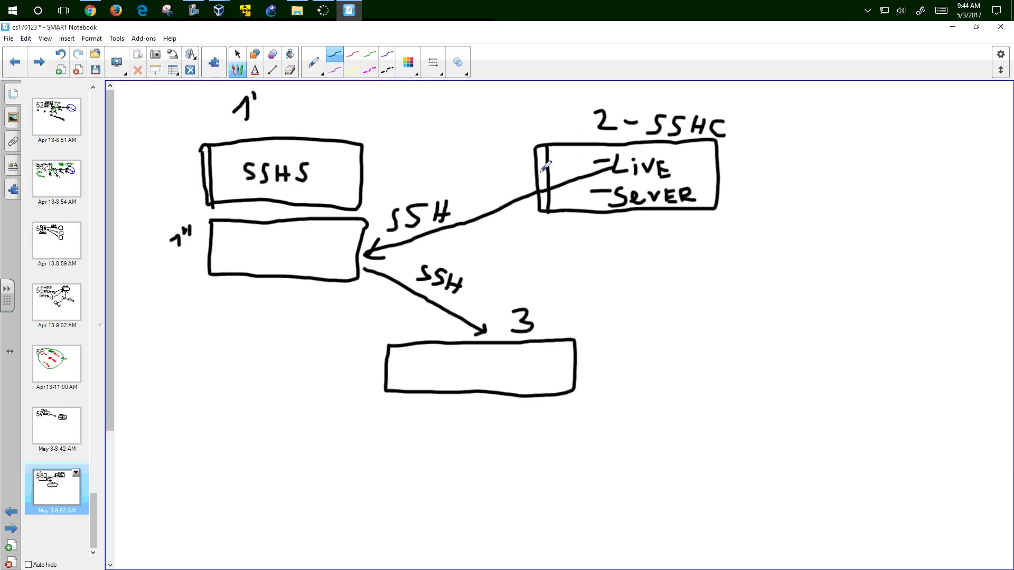
left_click(955, 29)
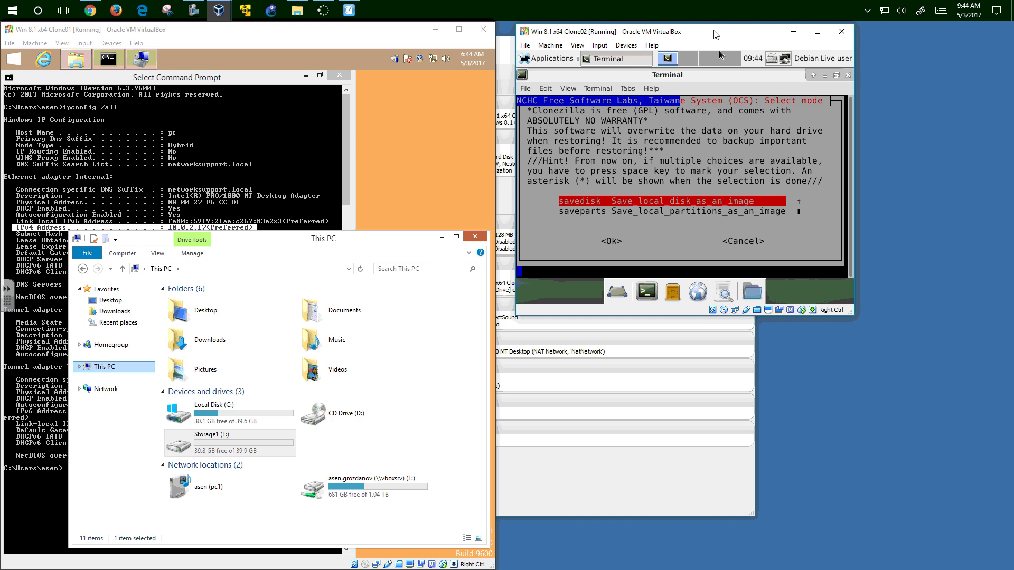
key("Tab")
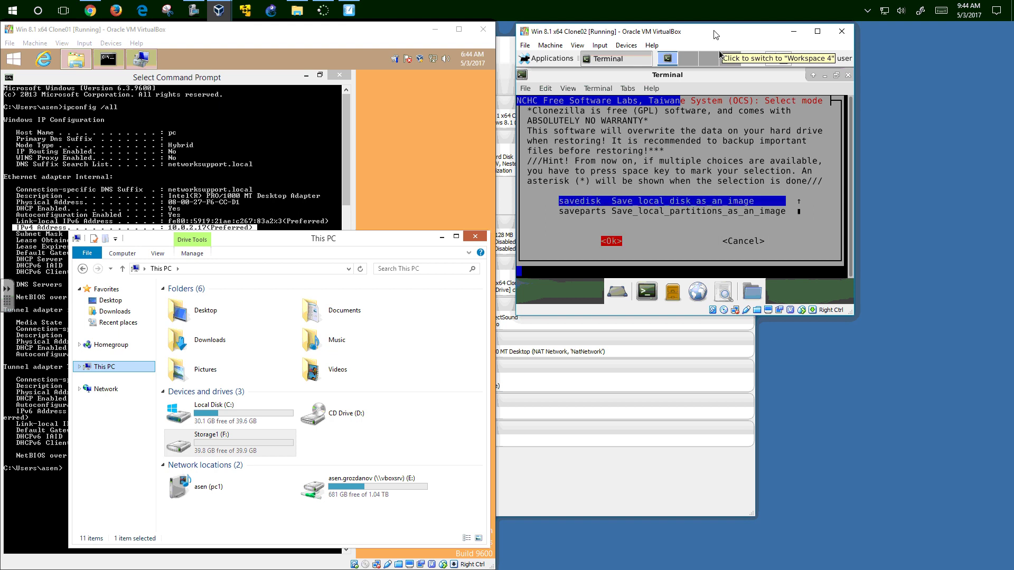
key("Return")
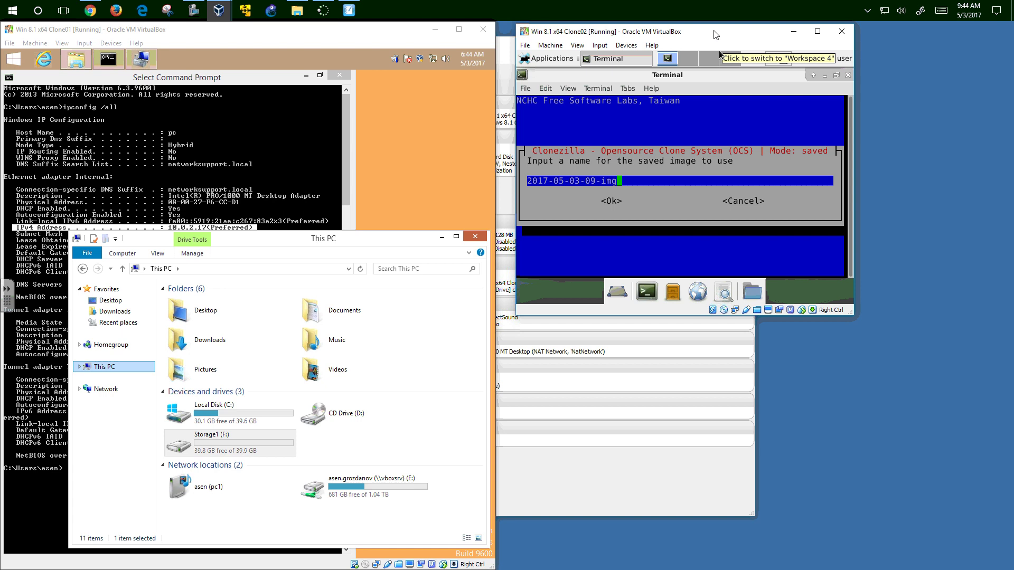
type("-")
double_click(268, 445)
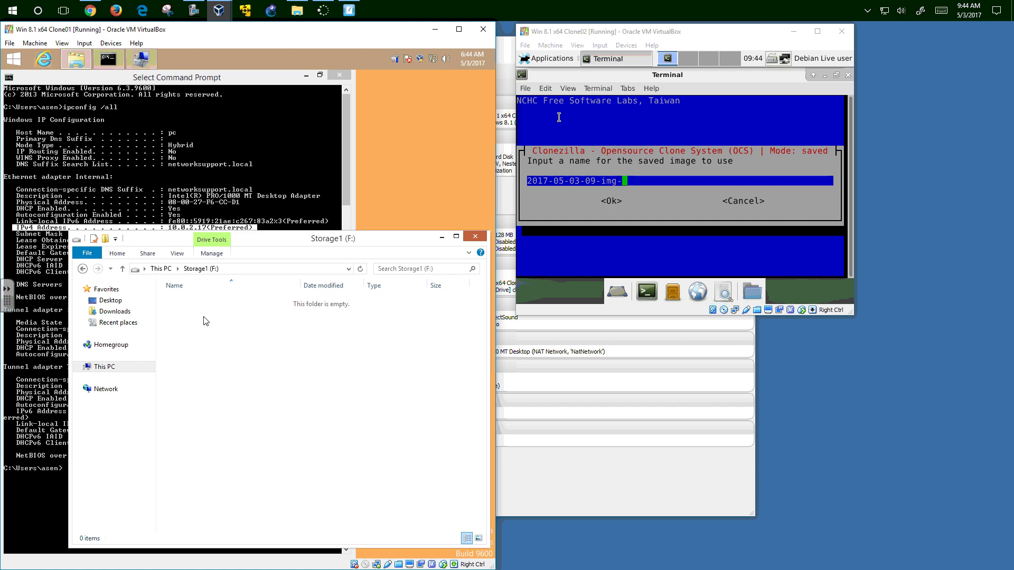
left_click(707, 38)
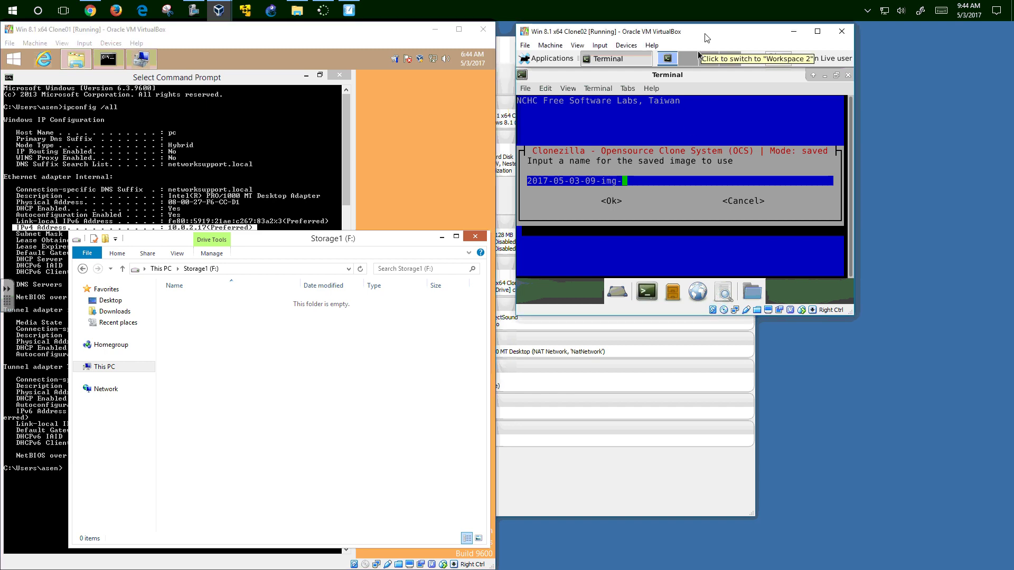
type("-win")
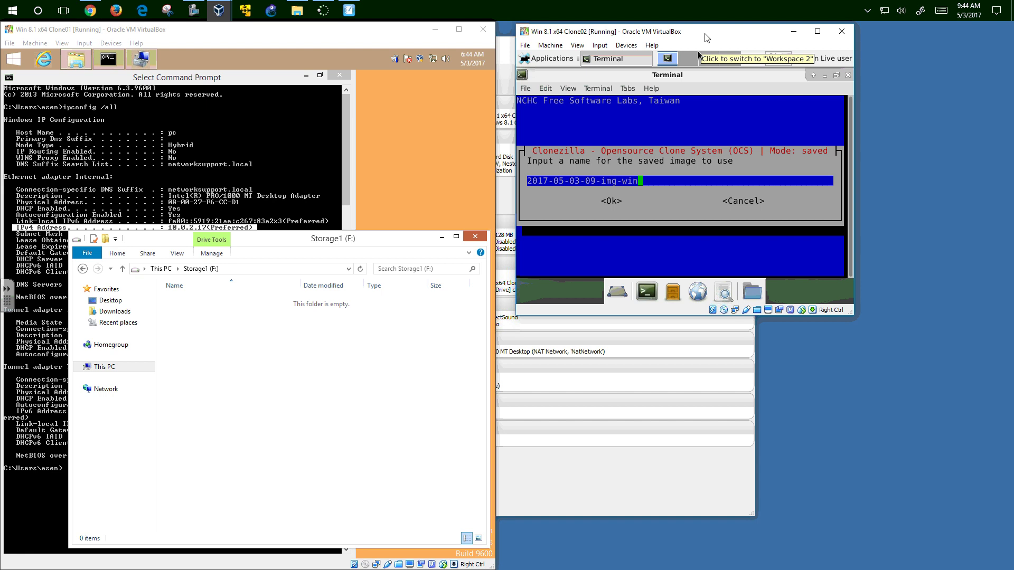
key("Tab")
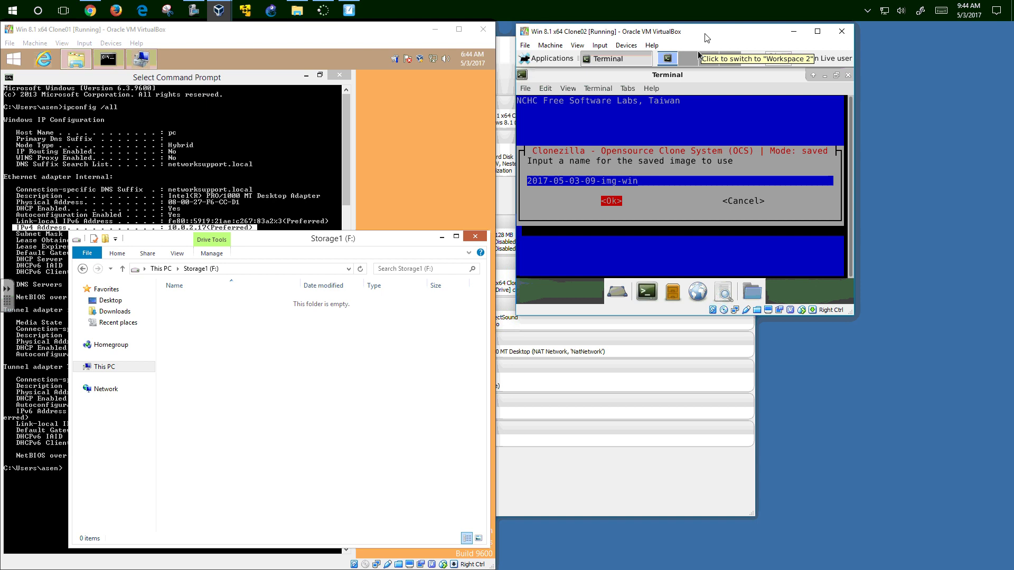
key("Return")
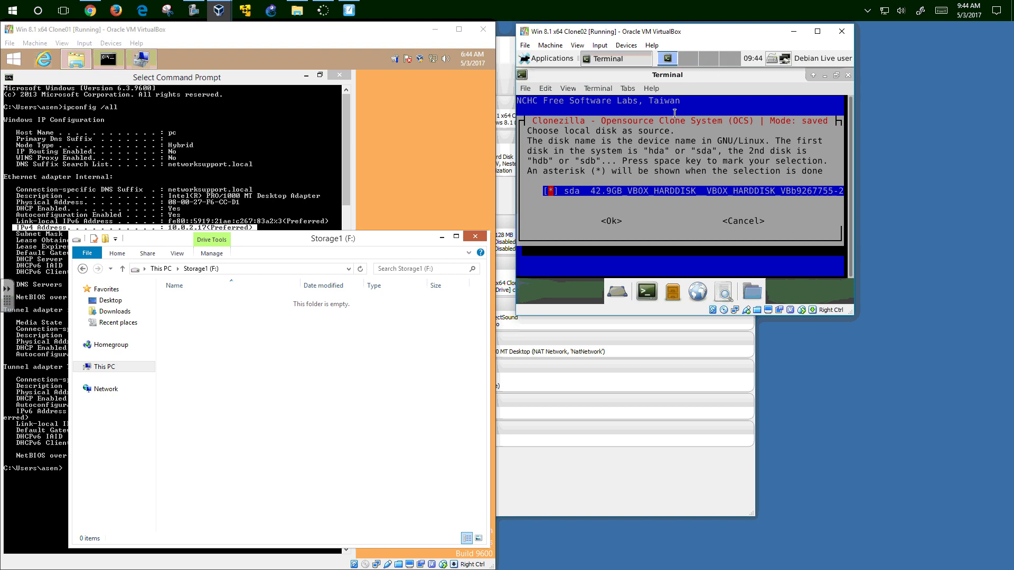
Check the disk's partitions in GParted on Clone02, and confirm sda as the source disk in Clonezilla
left_click(824, 75)
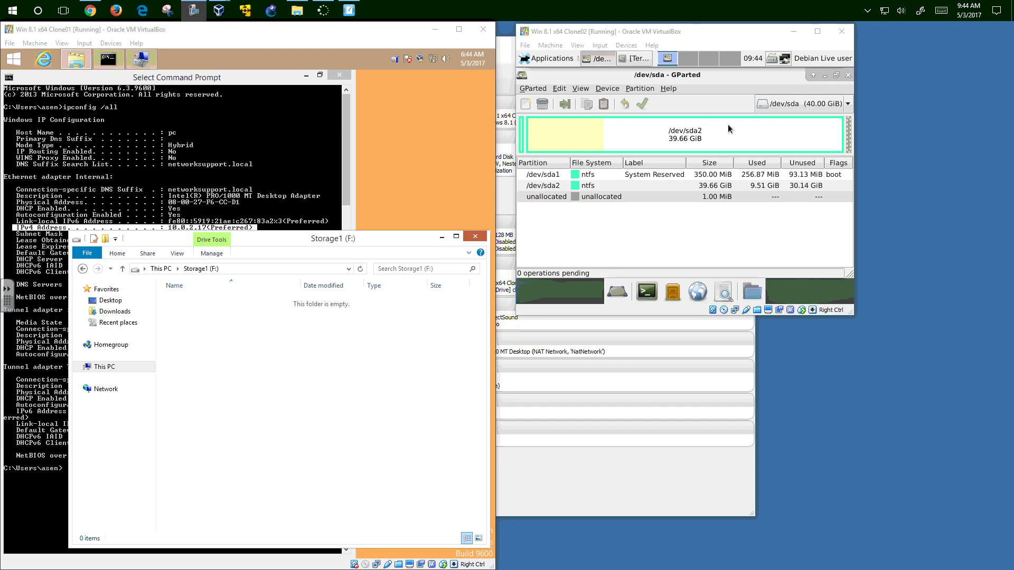
left_click(650, 61)
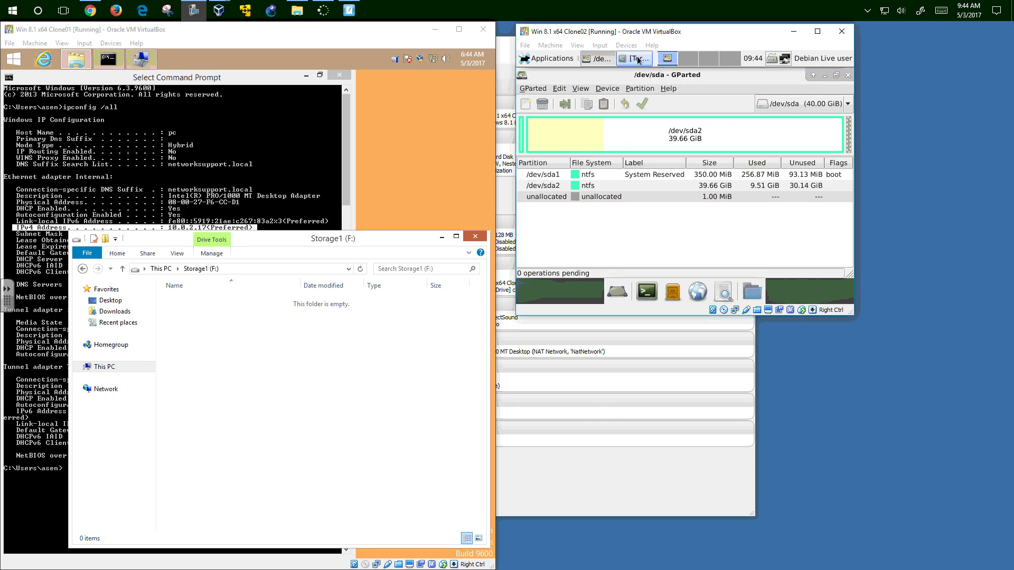
key("Tab")
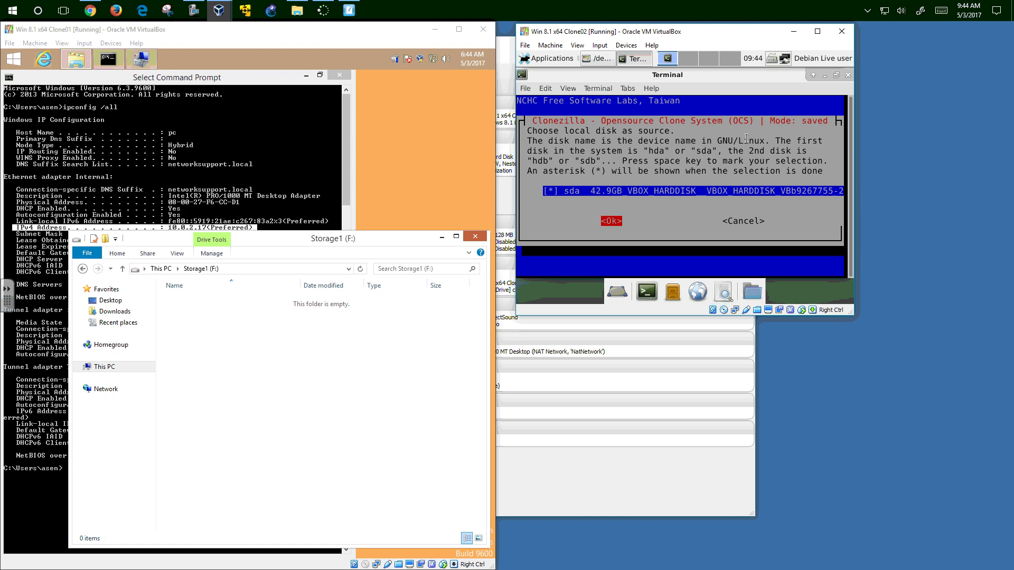
key("Return")
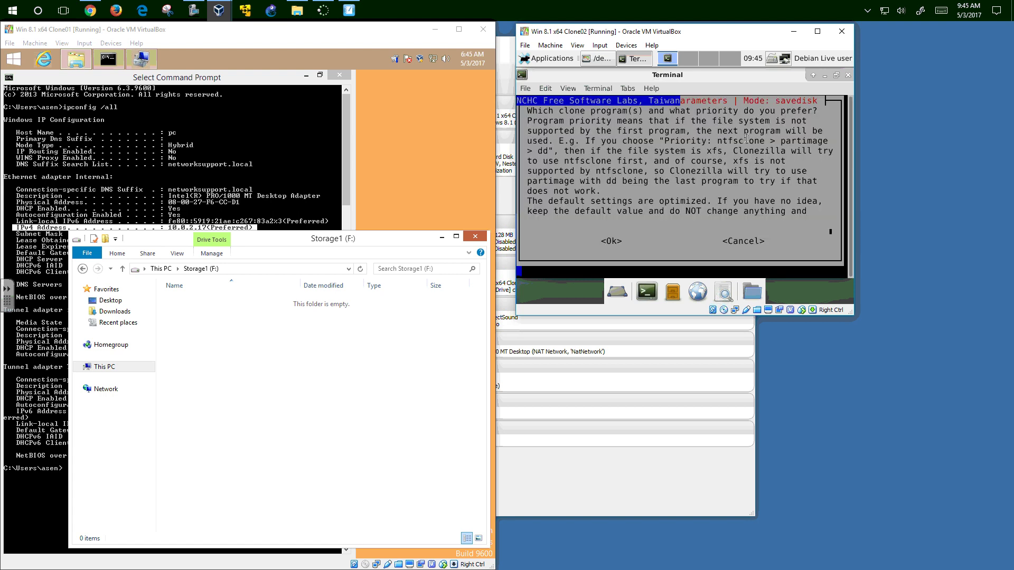
Accept the default clone program priority and advanced parameters, and use -z1 gzip compression for the image
key("Tab")
key("Return")
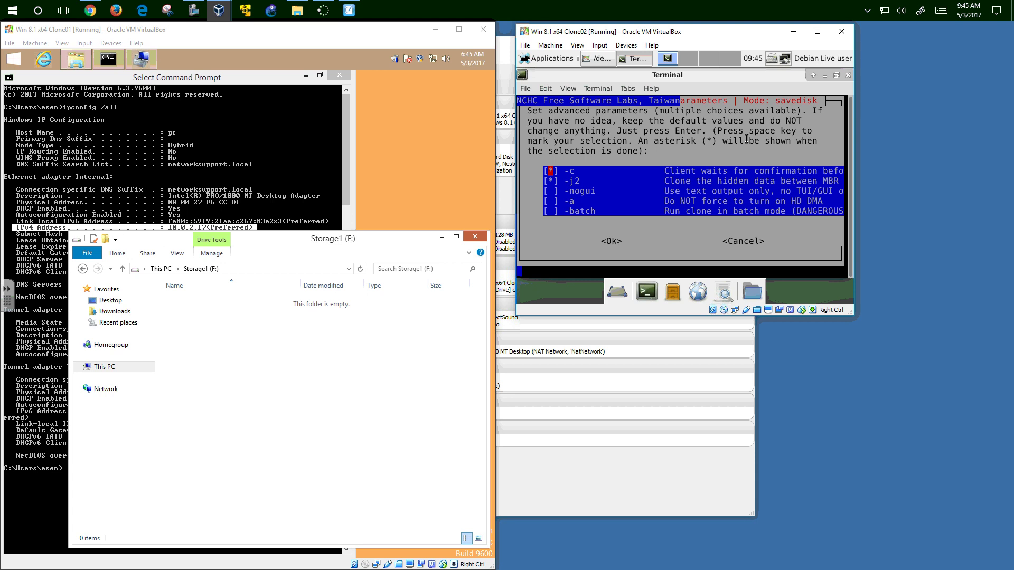
key("Tab")
key("Return")
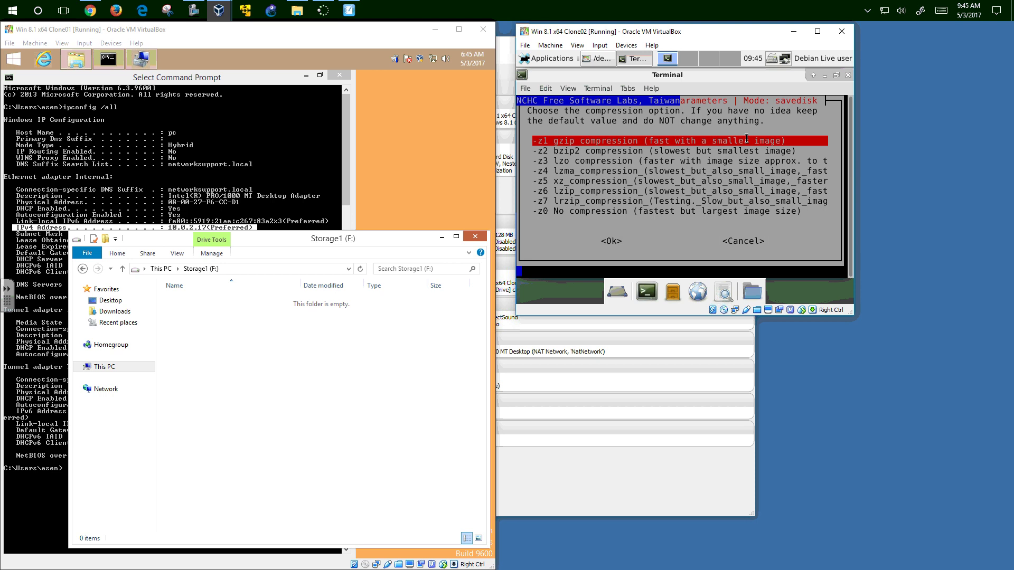
key("Tab")
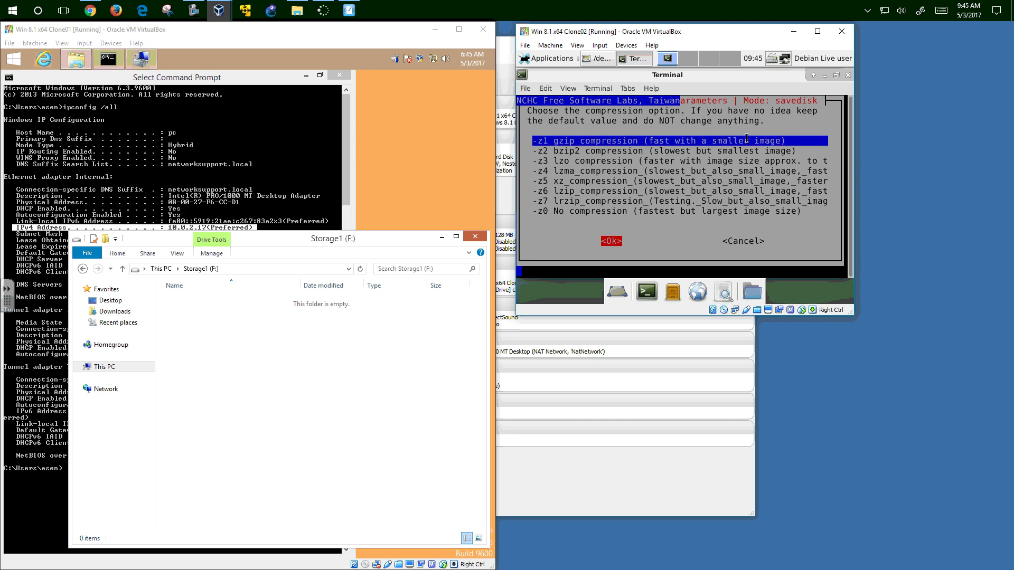
key("Return")
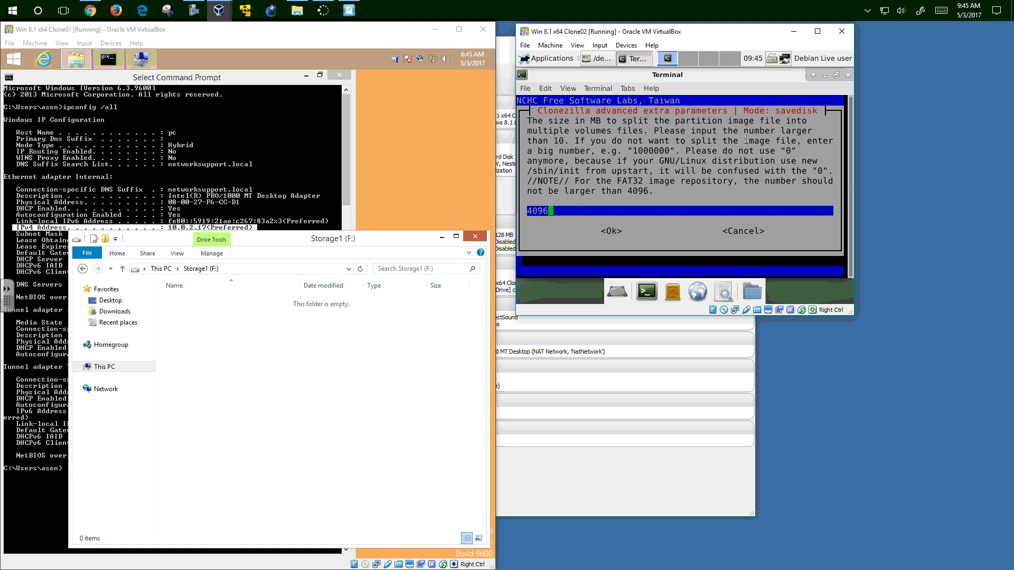
Set the image split size to 4096000 MB and skip checking and repairing the source file system (-sfsck)
type("000")
key("Tab")
key("Return")
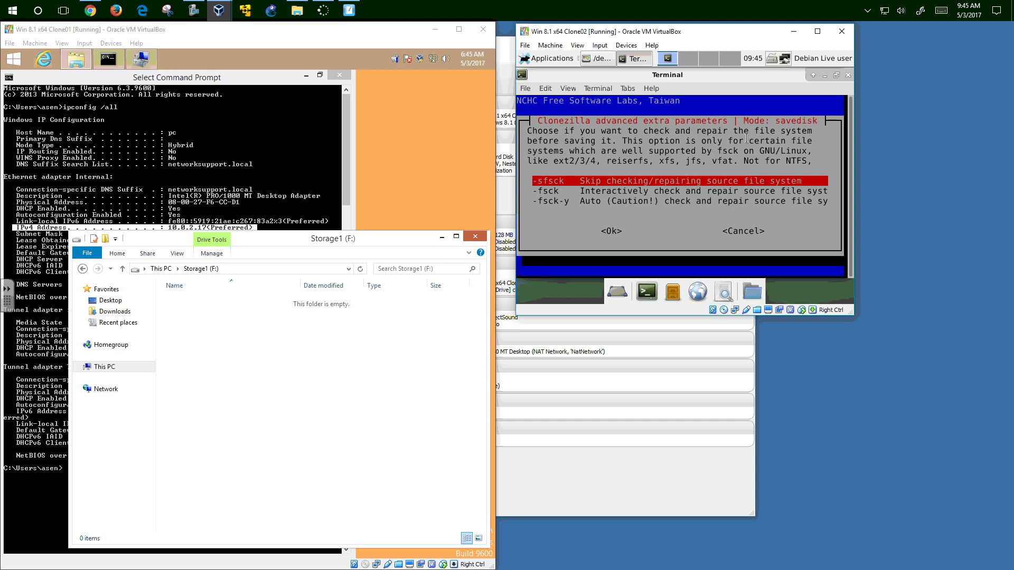
key("Tab")
key("Return")
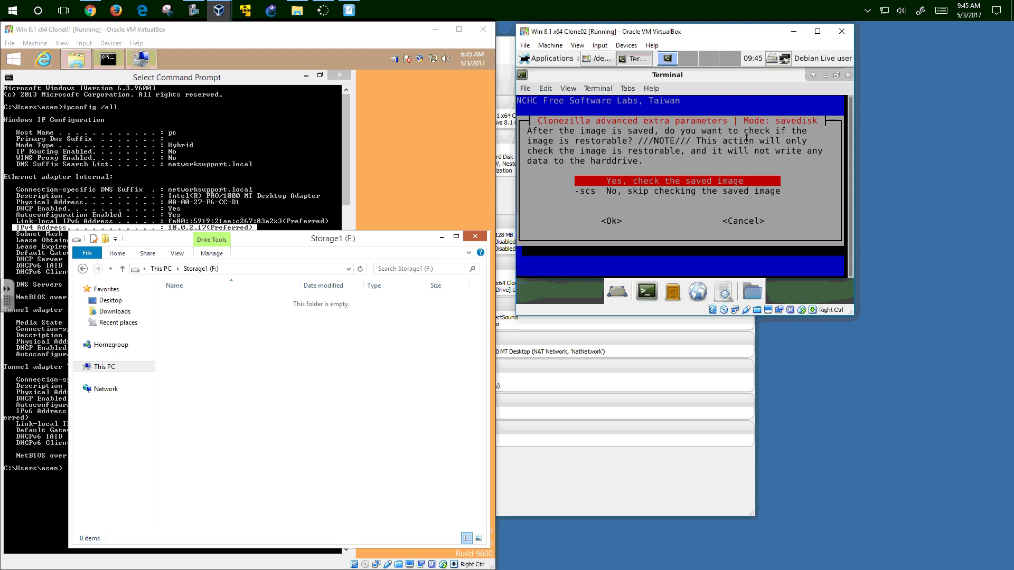
Skip checking the saved image (-scs) and choose not to encrypt it (-senc)
key("Down")
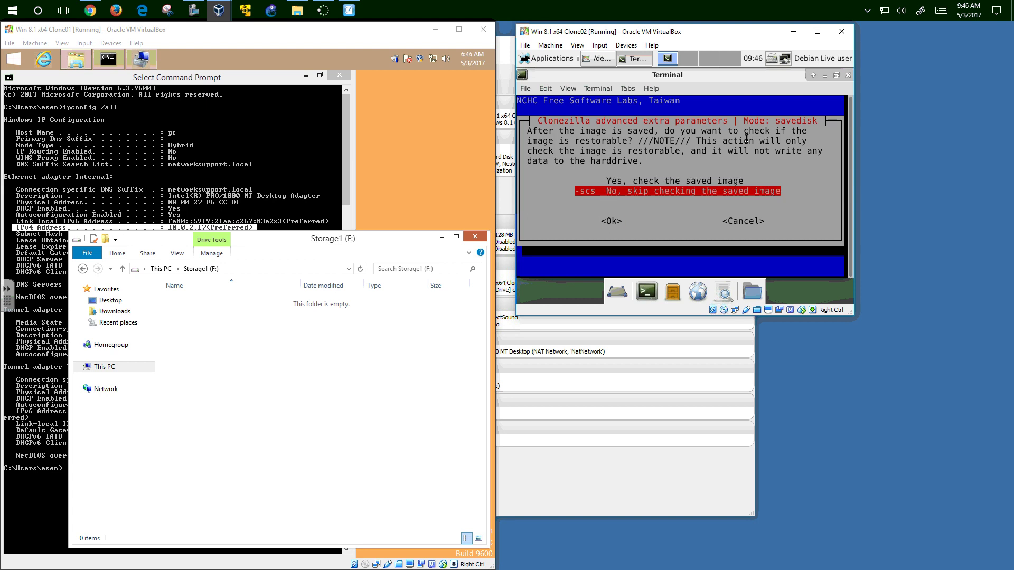
key("Tab")
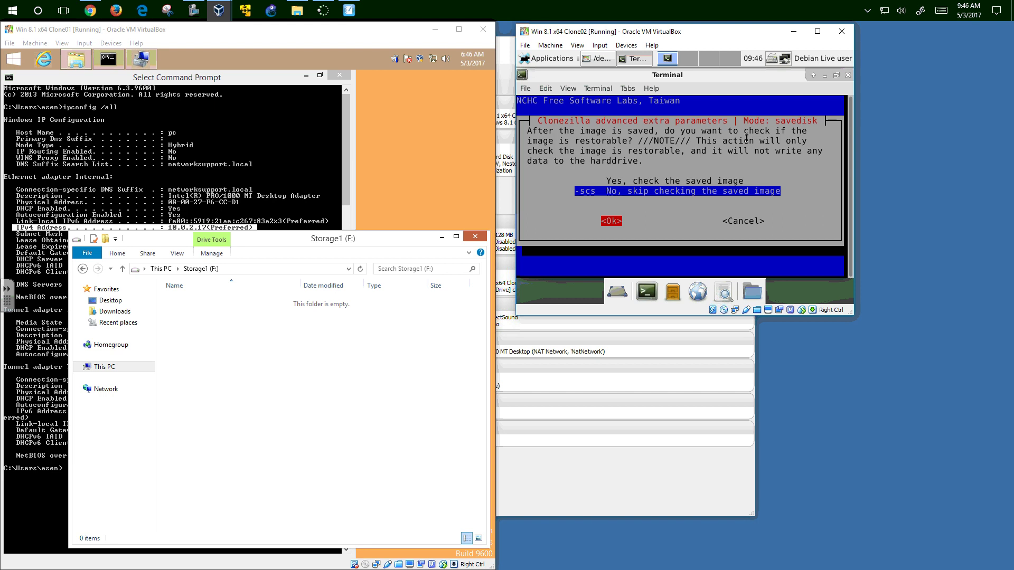
key("Return")
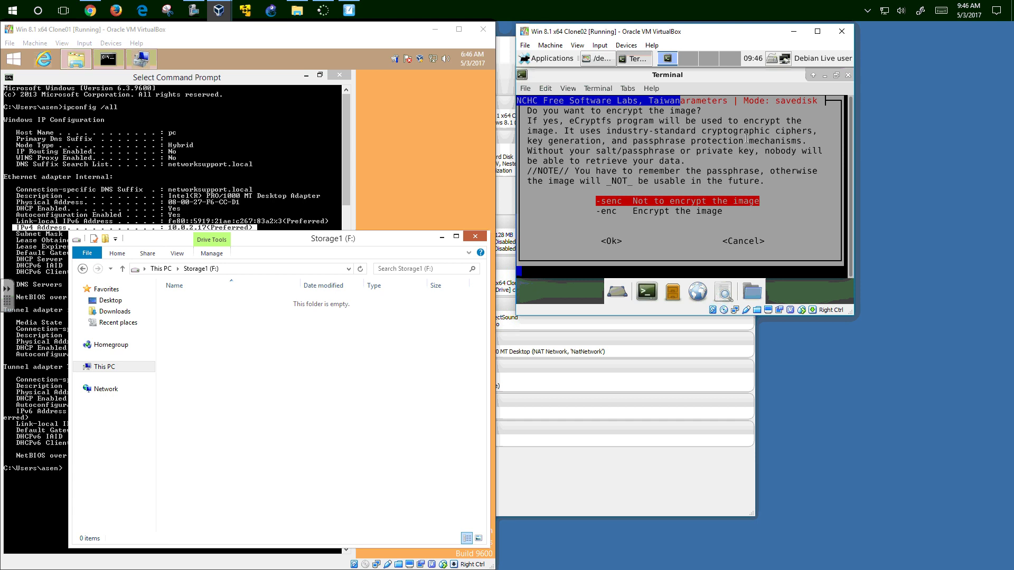
key("Return")
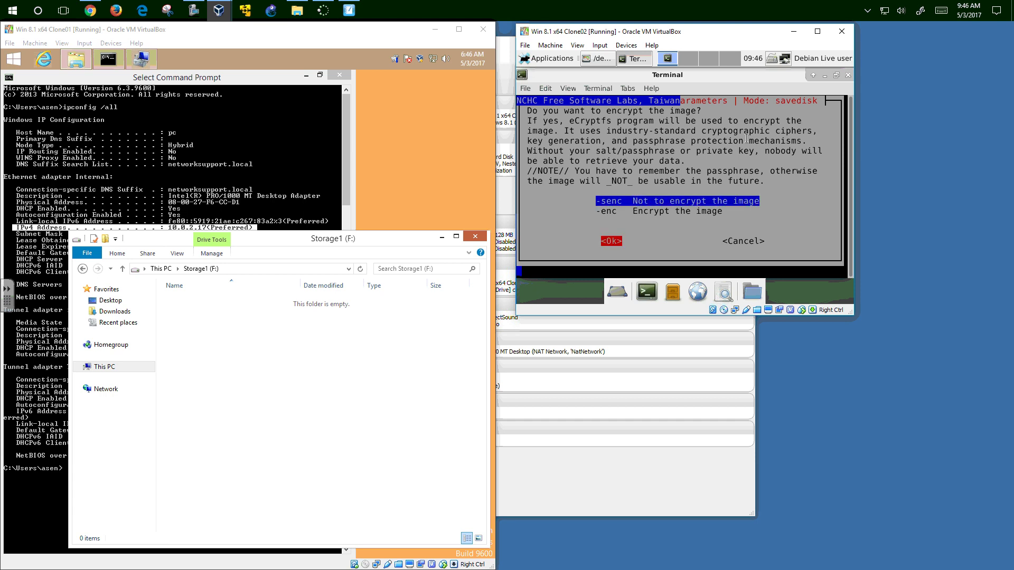
Choose Reboot (-p reboot) as the action when everything is finished, and start saving the disk image by answering y
key("Down")
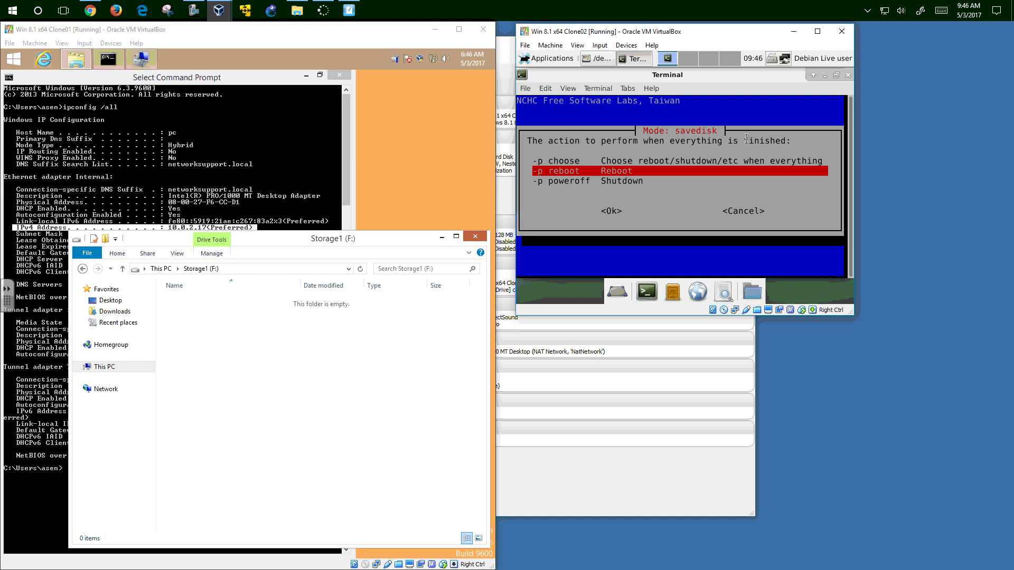
key("Return")
key("Return")
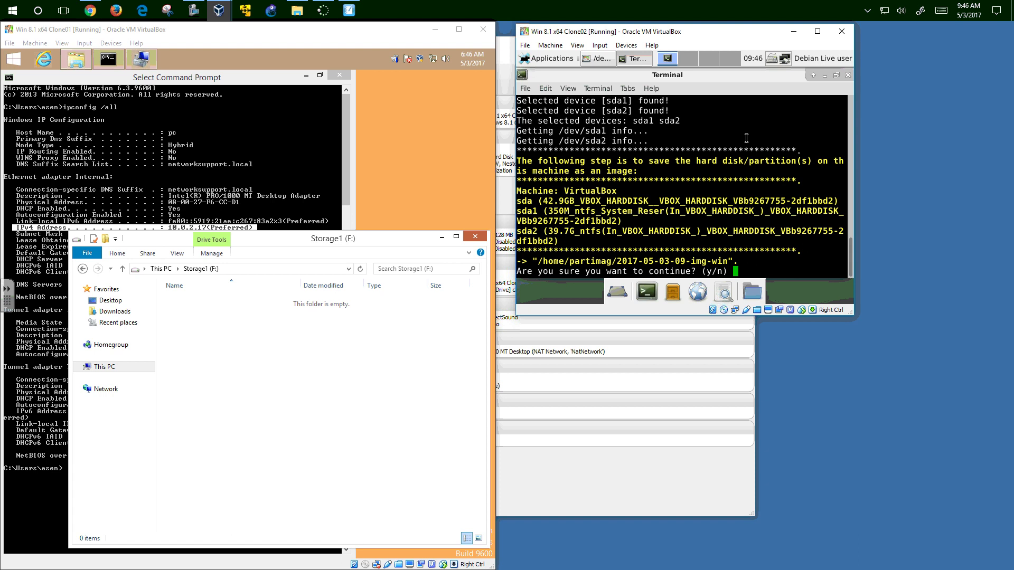
type("y")
key("Return")
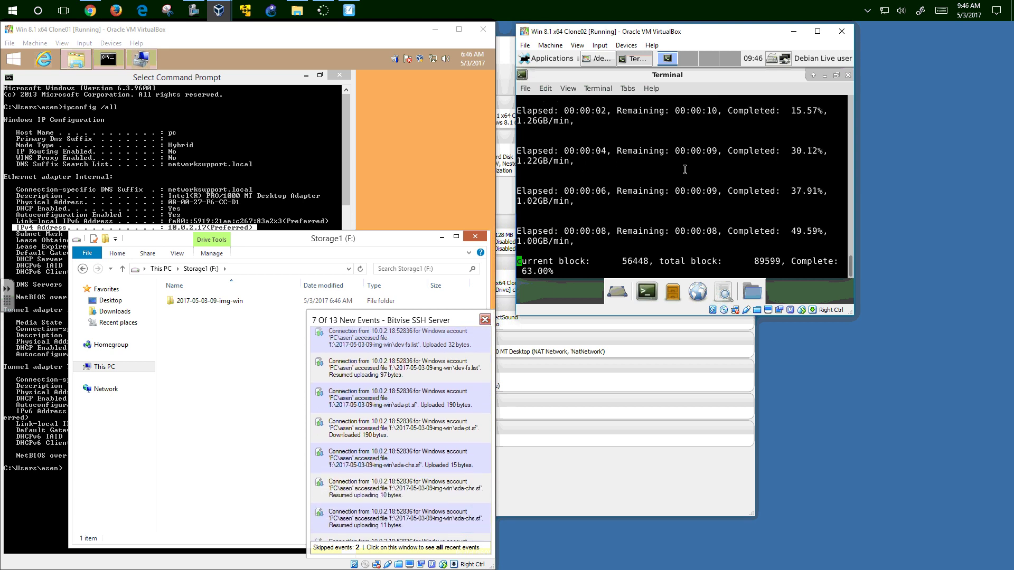
left_click(199, 300)
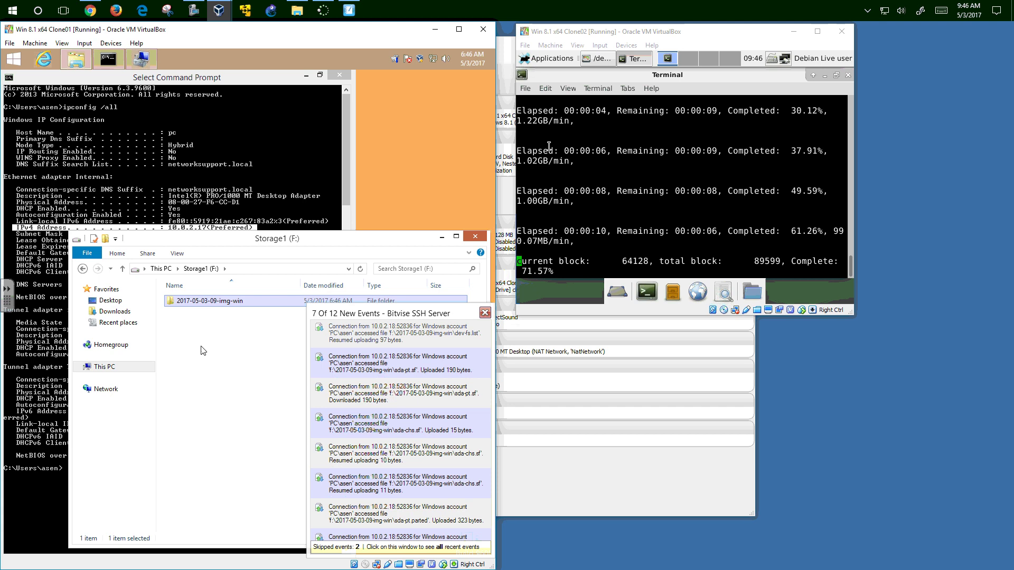
key("Return")
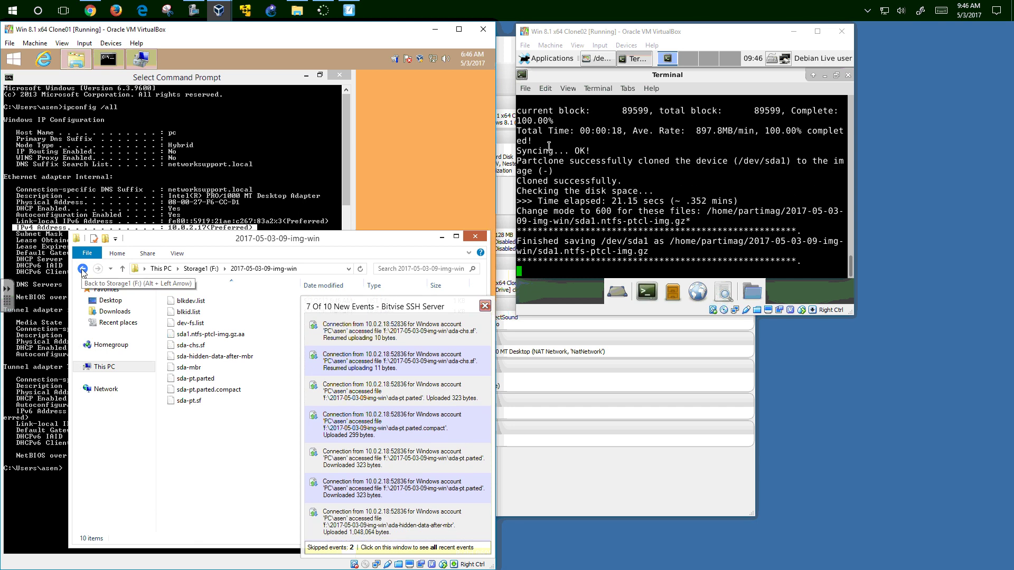
left_click(82, 269)
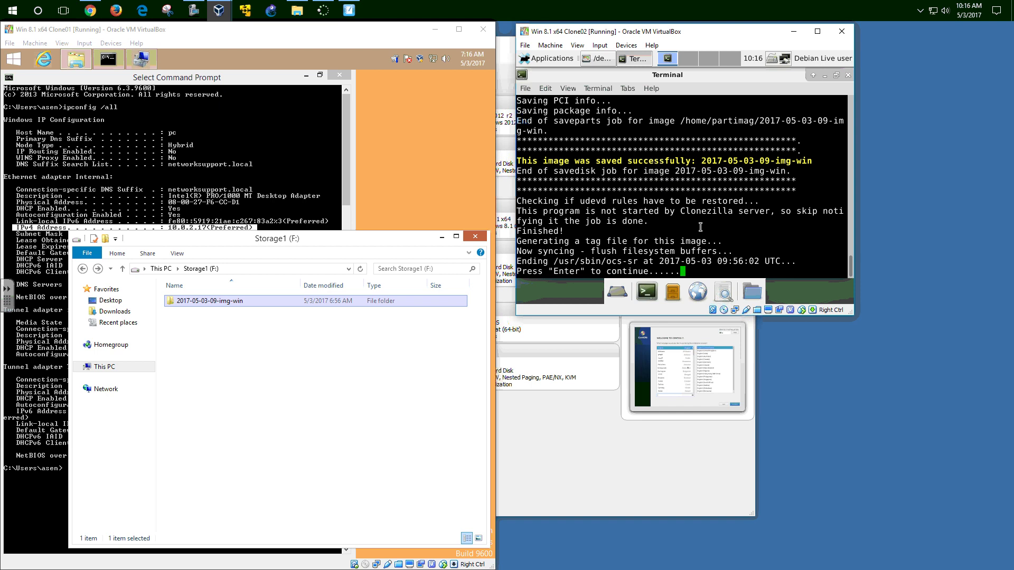
key("Return")
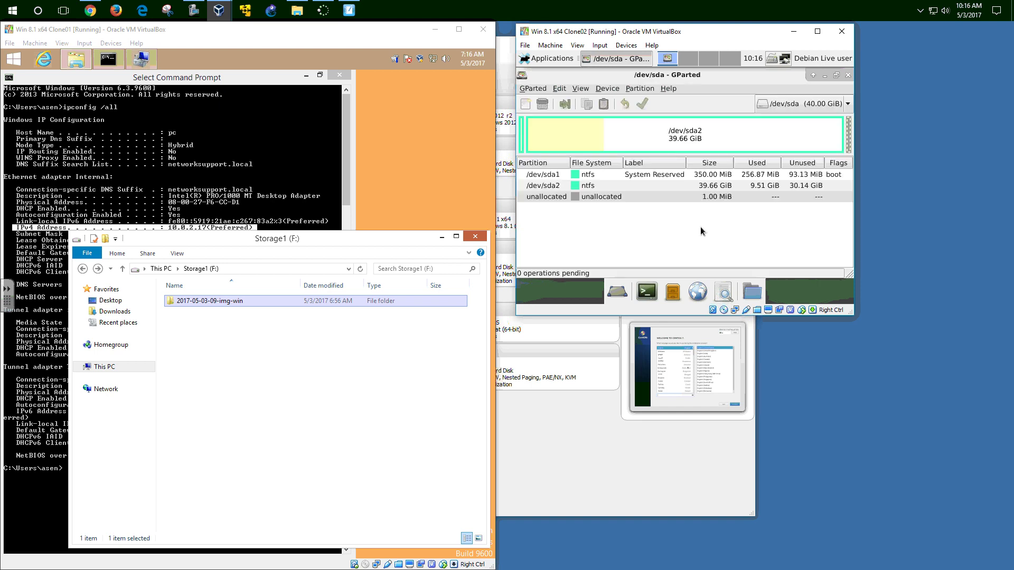